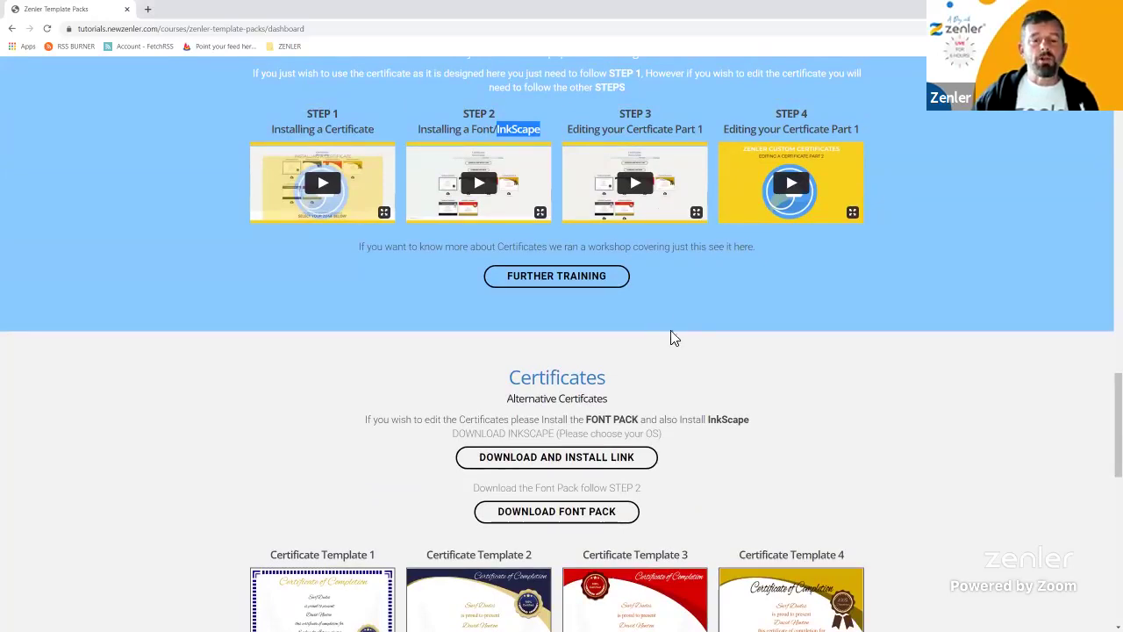
View the Inkscape 1.1.1 platform downloads through the Certificates section's install link and return to the template packs page.
scroll(684, 338, "down", 2)
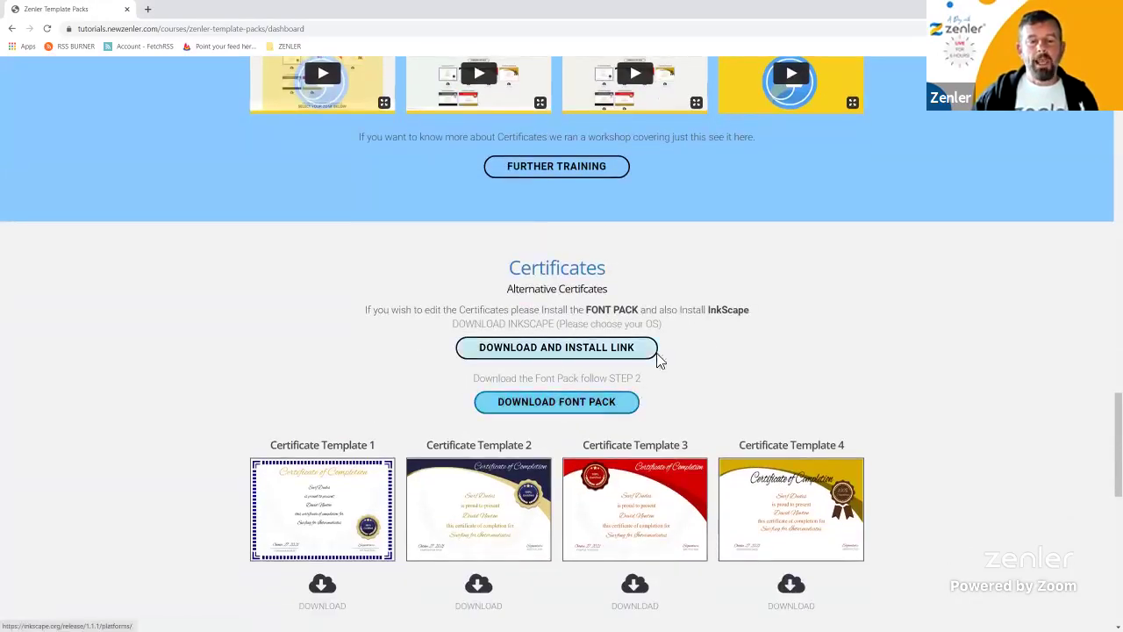
scroll(440, 190, "up", 3)
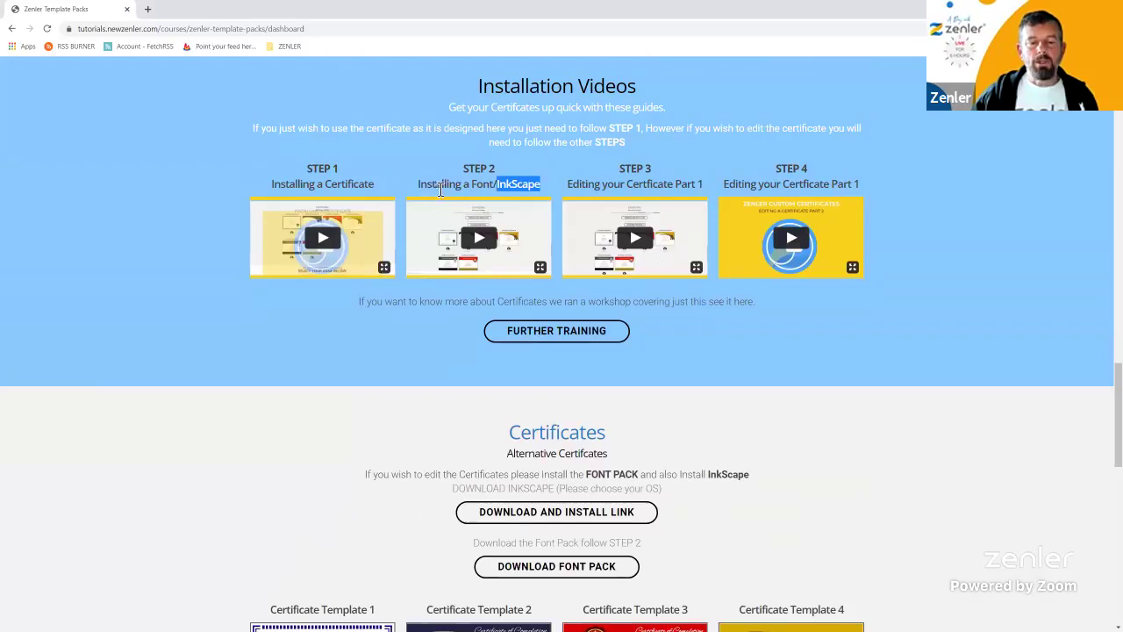
left_click(507, 188)
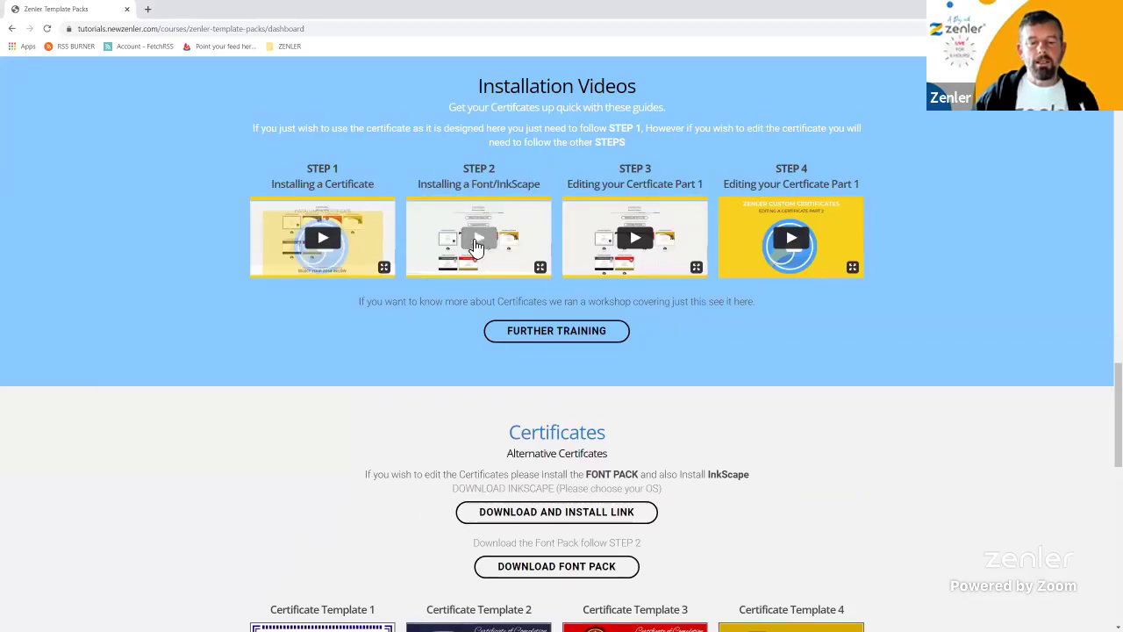
scroll(943, 469, "down", 3)
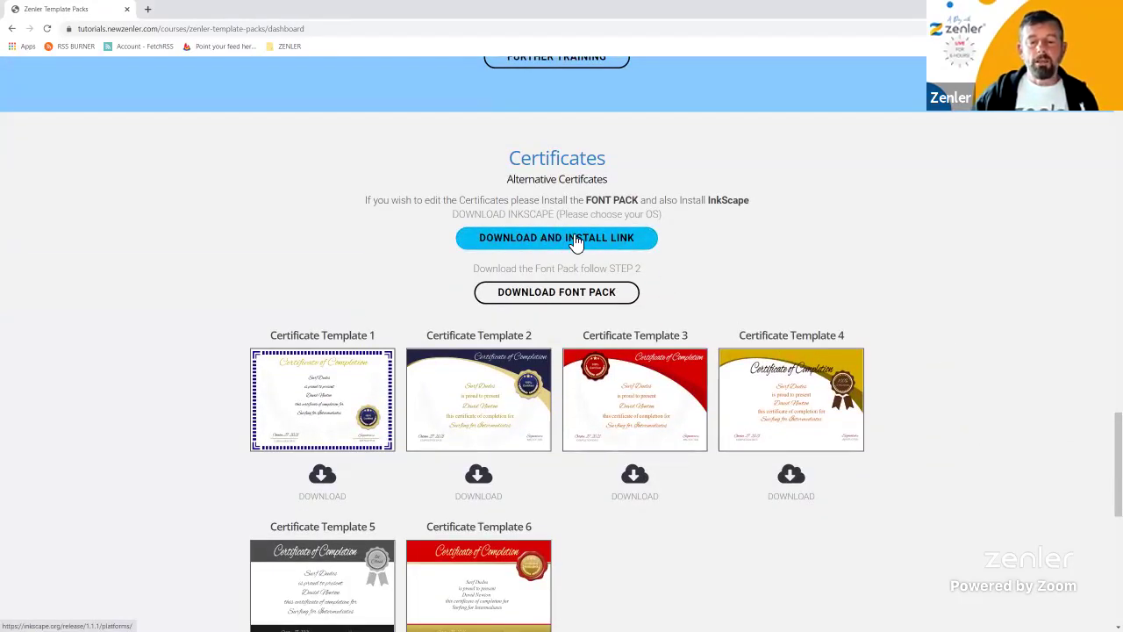
left_click(571, 242)
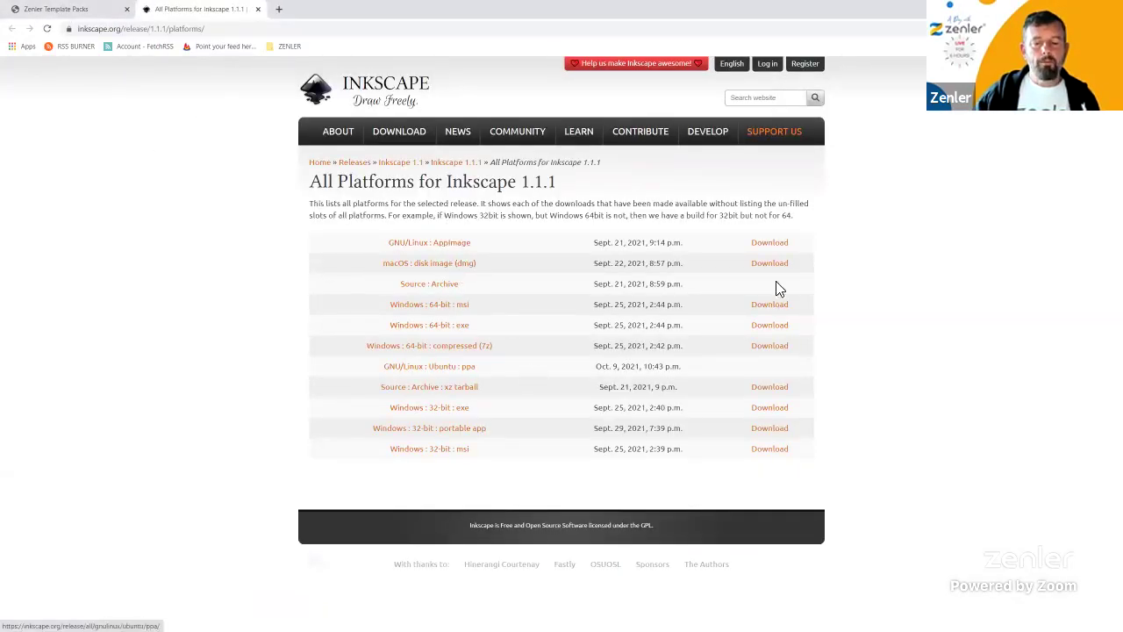
left_click(84, 10)
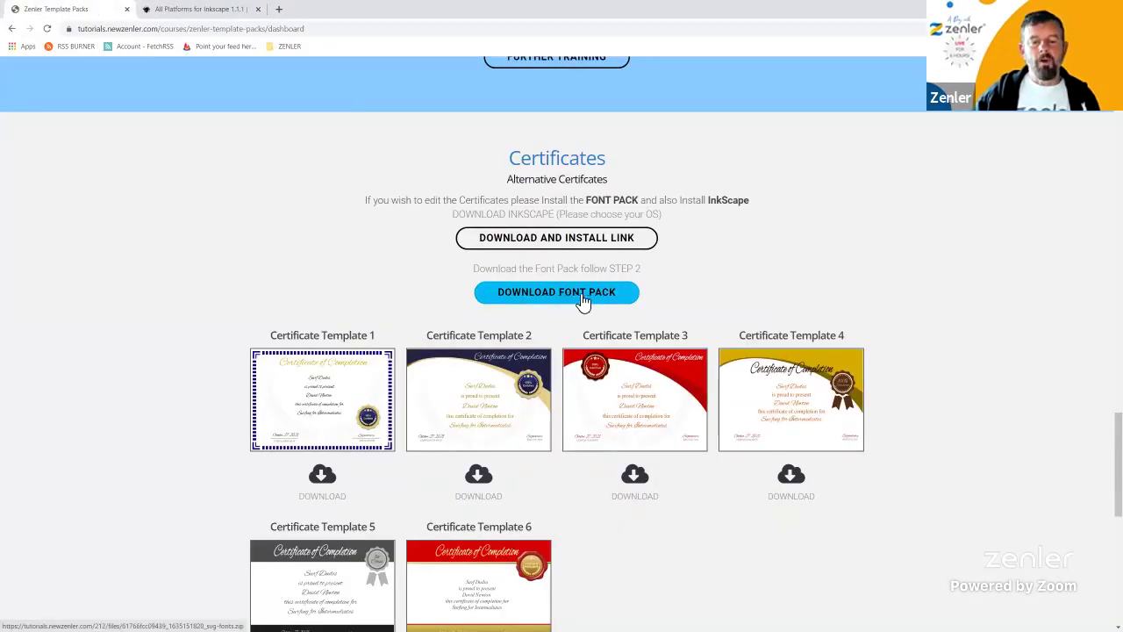
Download Certificate Template 1 and show the downloaded zip file in its folder.
scroll(778, 289, "up", 2)
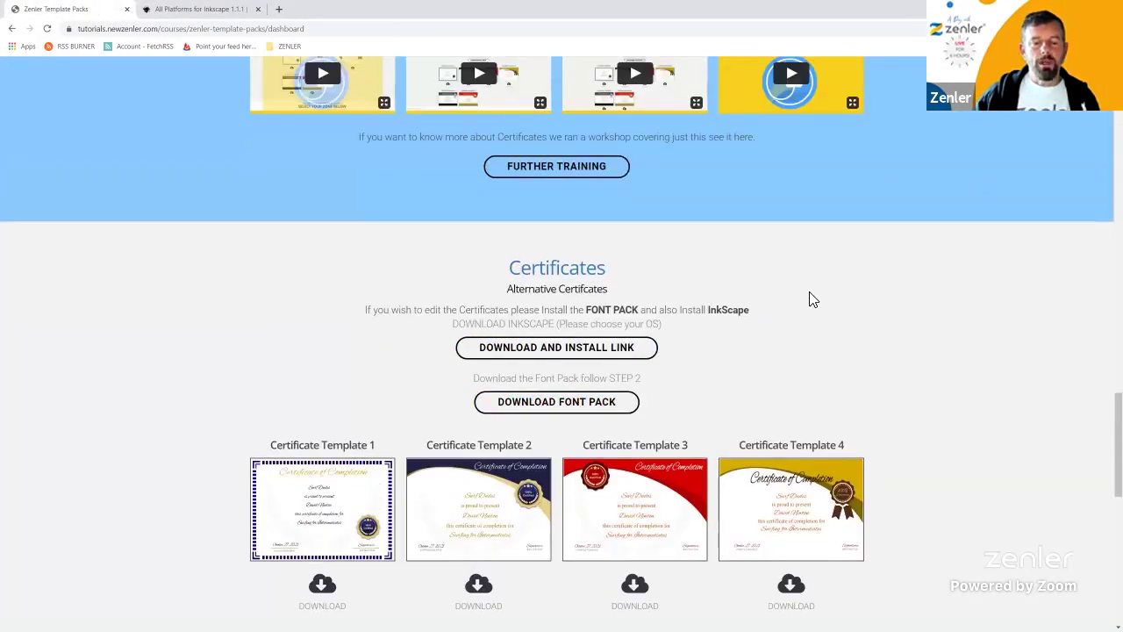
scroll(812, 300, "down", 3)
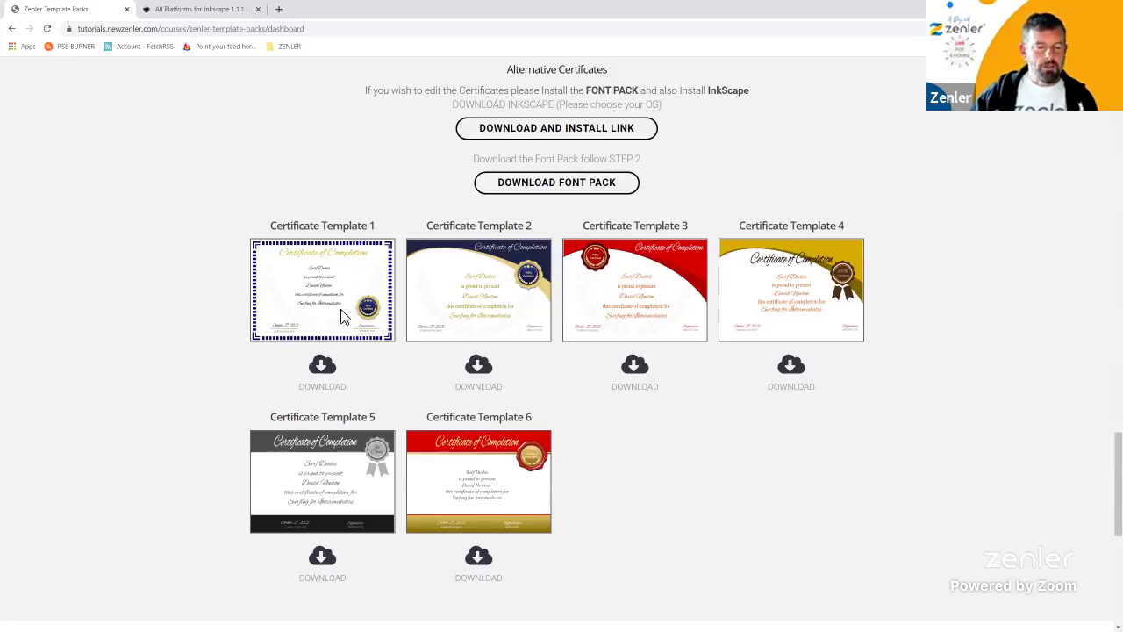
left_click(322, 386)
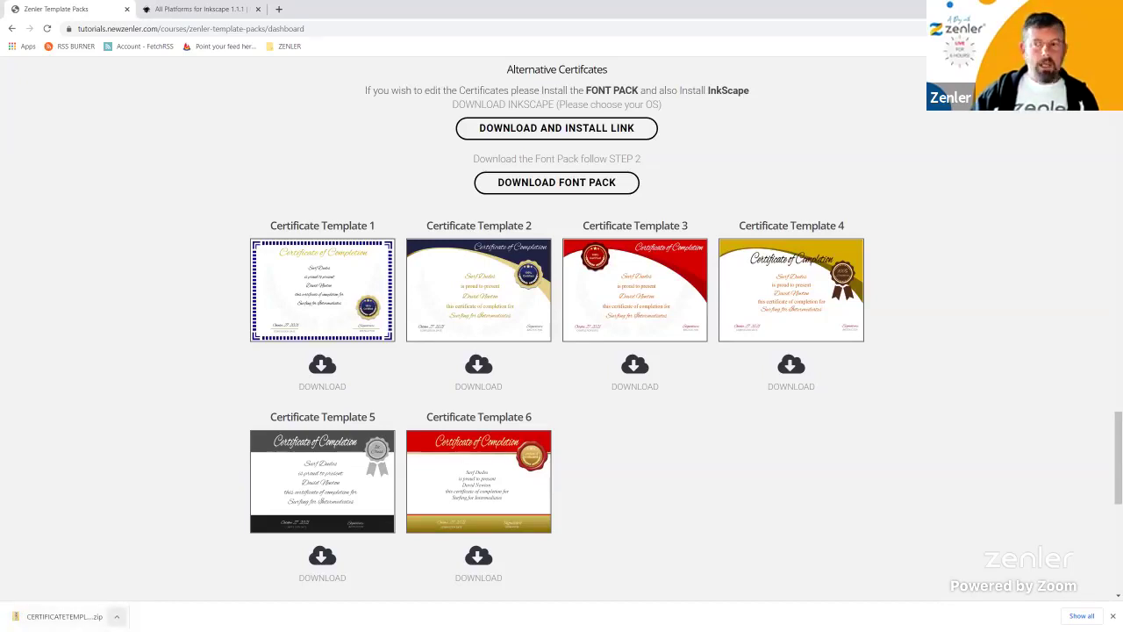
left_click(116, 617)
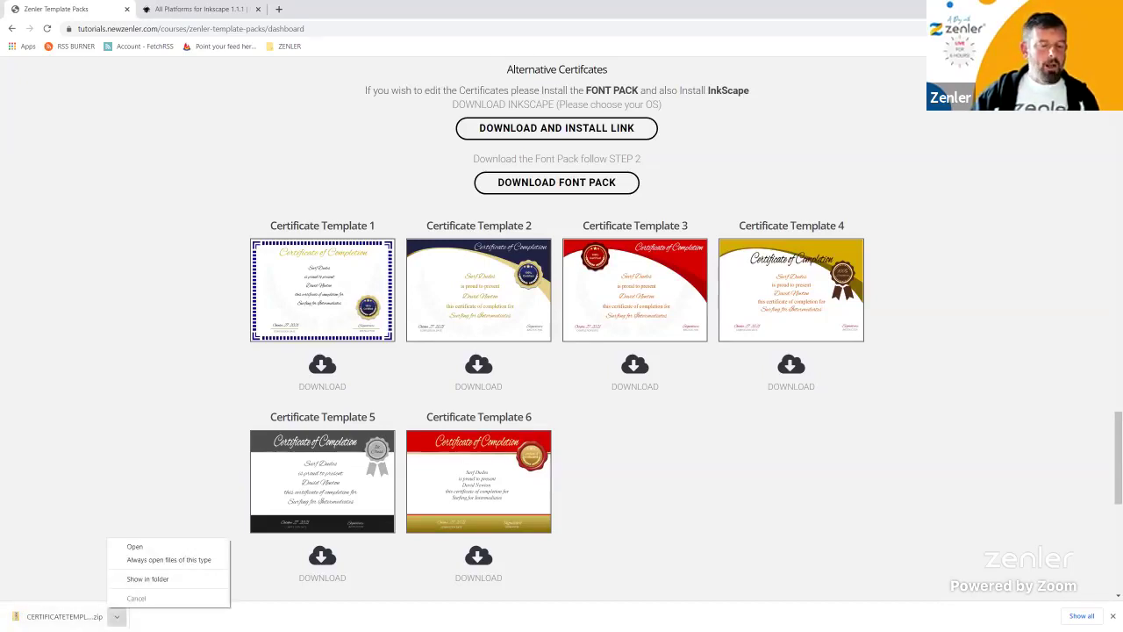
left_click(138, 581)
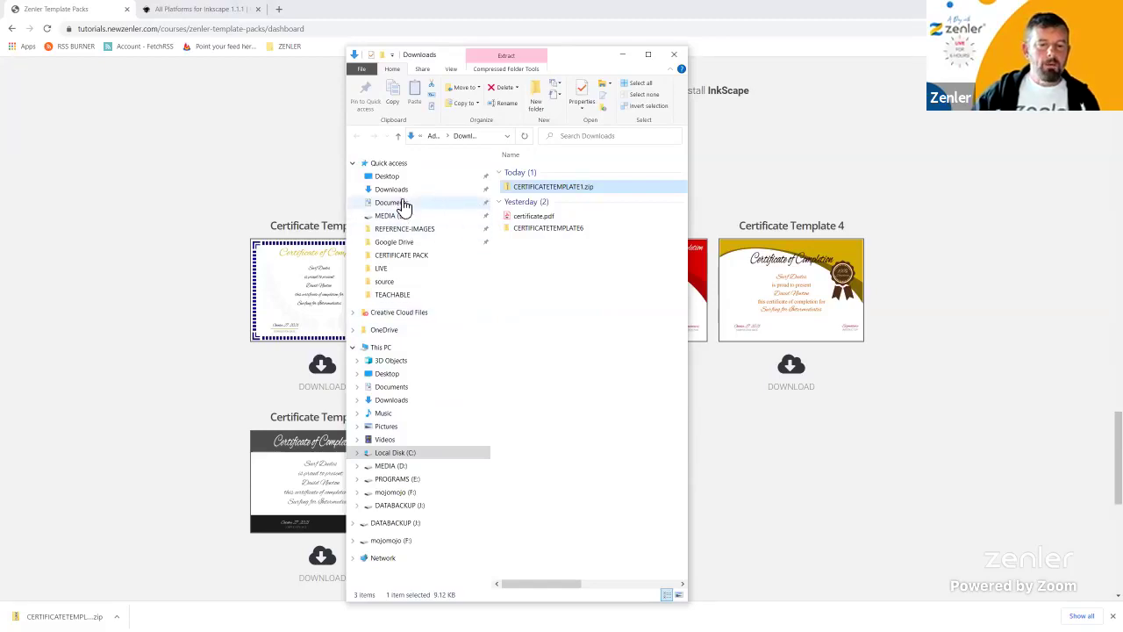
Delete certificate.pdf and the CERTIFICATETEMPLATE6 folder from Downloads.
left_click(387, 191)
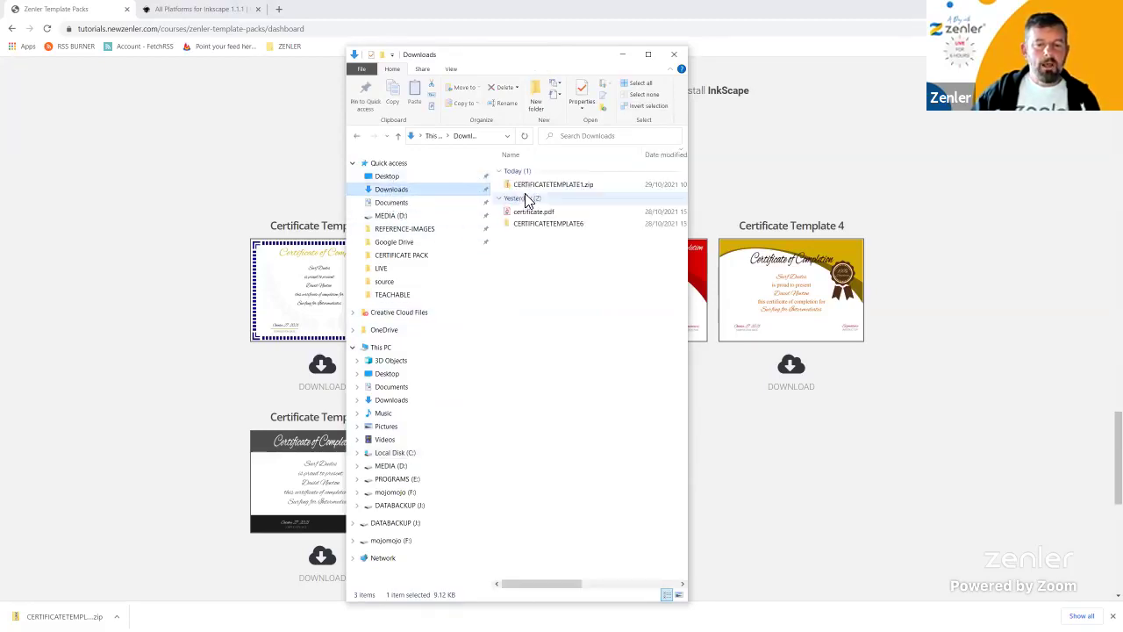
left_click_drag(554, 268, 535, 219)
right_click(533, 217)
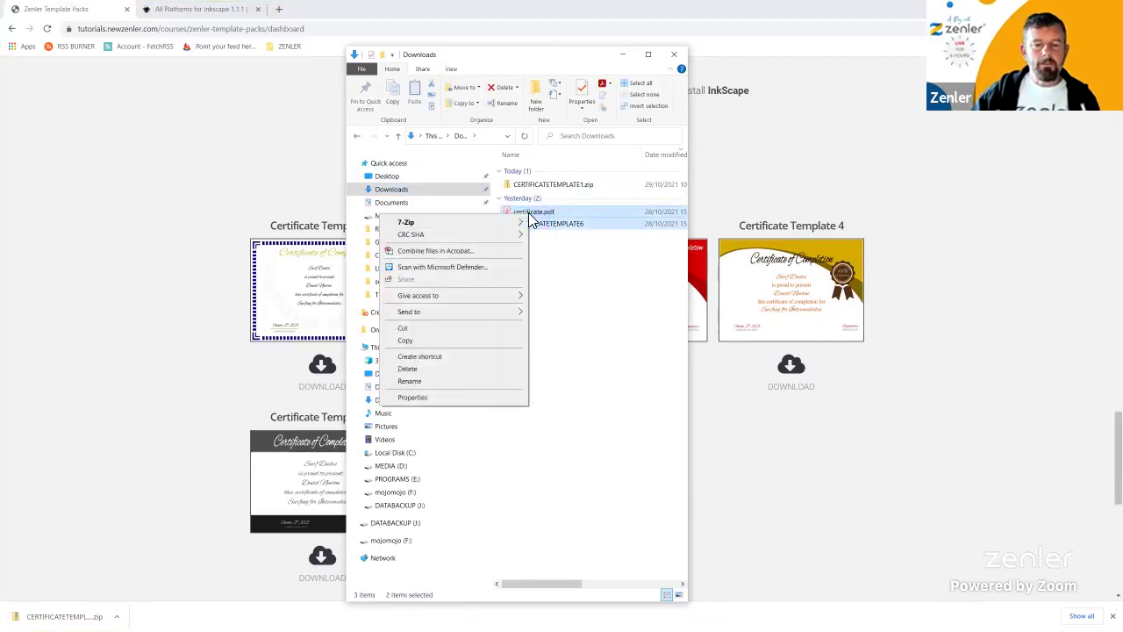
left_click(409, 369)
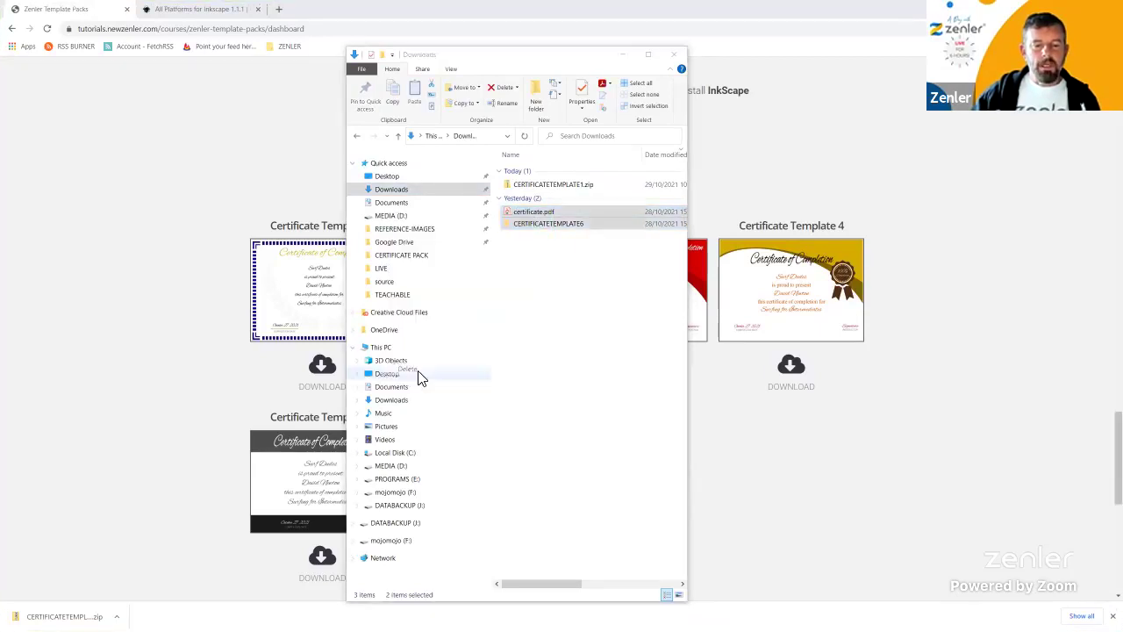
Extract CERTIFICATETEMPLATE1.zip into the suggested CERTIFICATETEMPLATE1 folder in Downloads and close the extra window showing the extracted files.
left_click(524, 188)
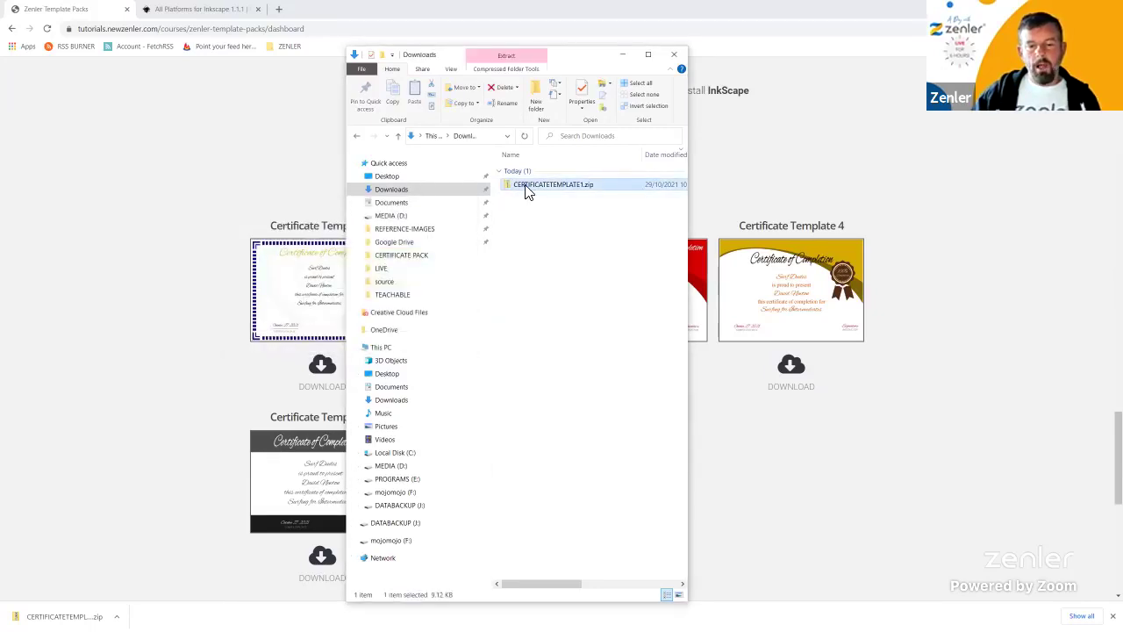
right_click(527, 192)
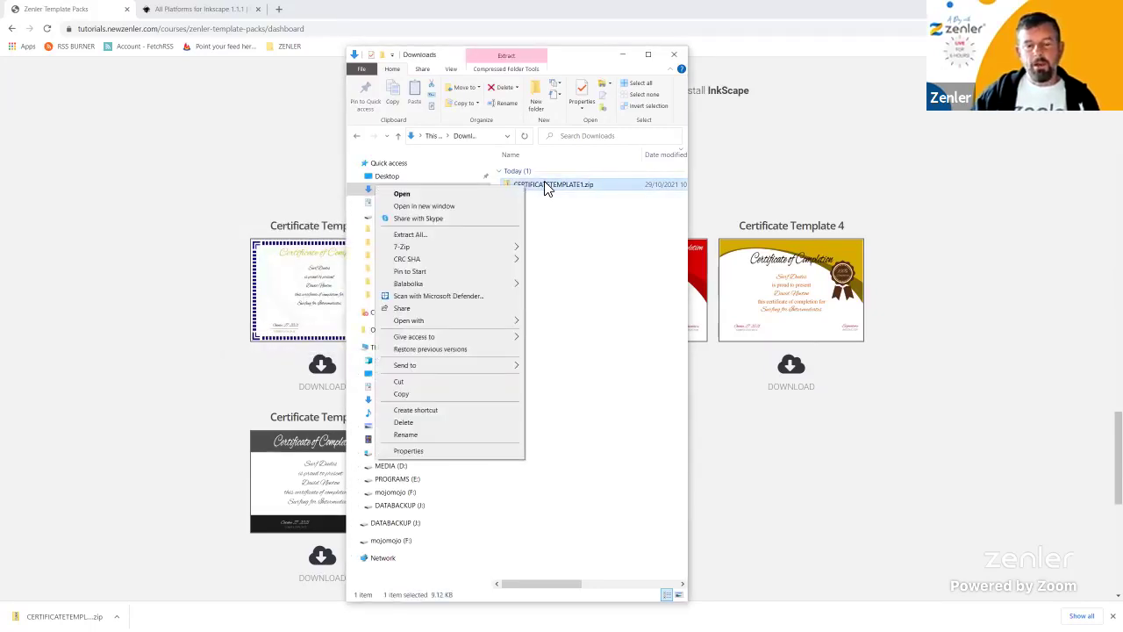
left_click(539, 188)
left_click(545, 185)
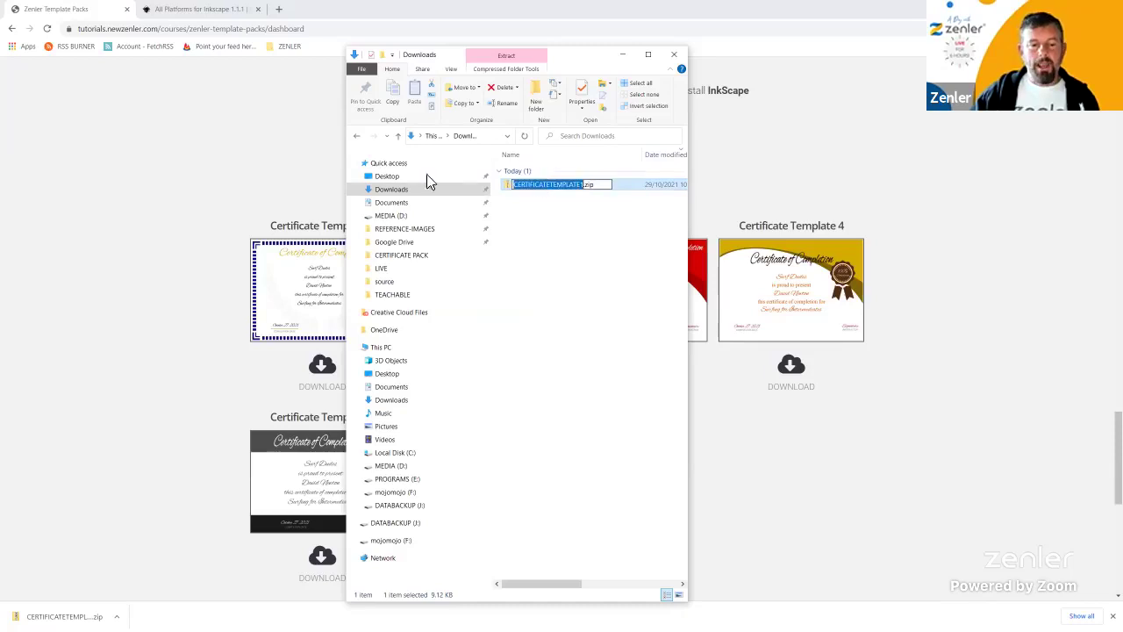
left_click(530, 193)
right_click(529, 193)
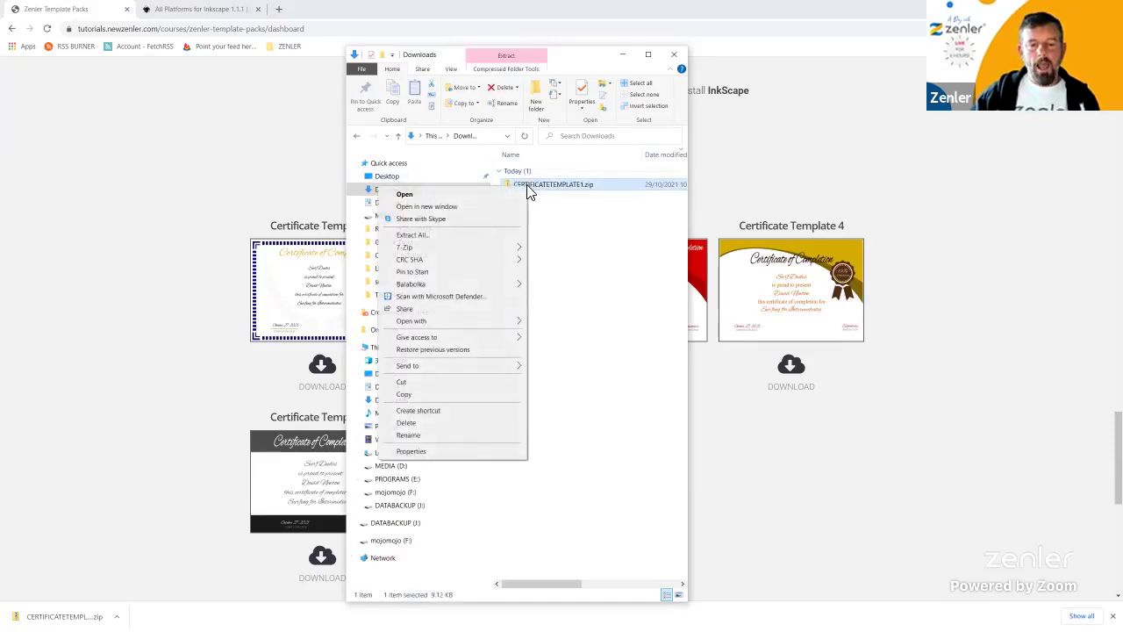
left_click(482, 236)
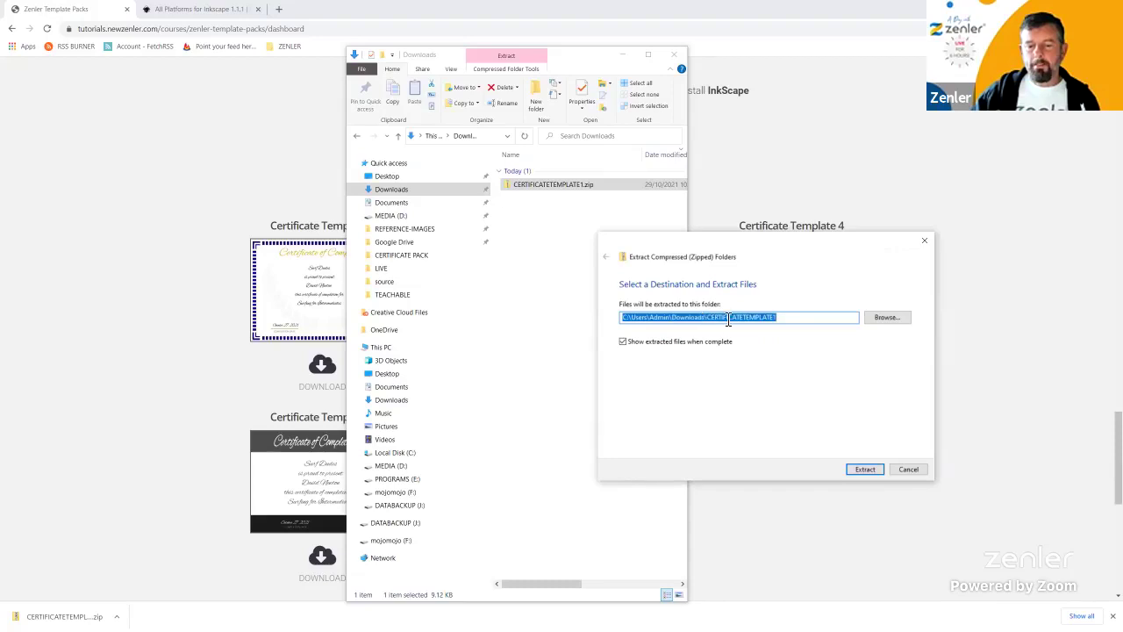
left_click(866, 471)
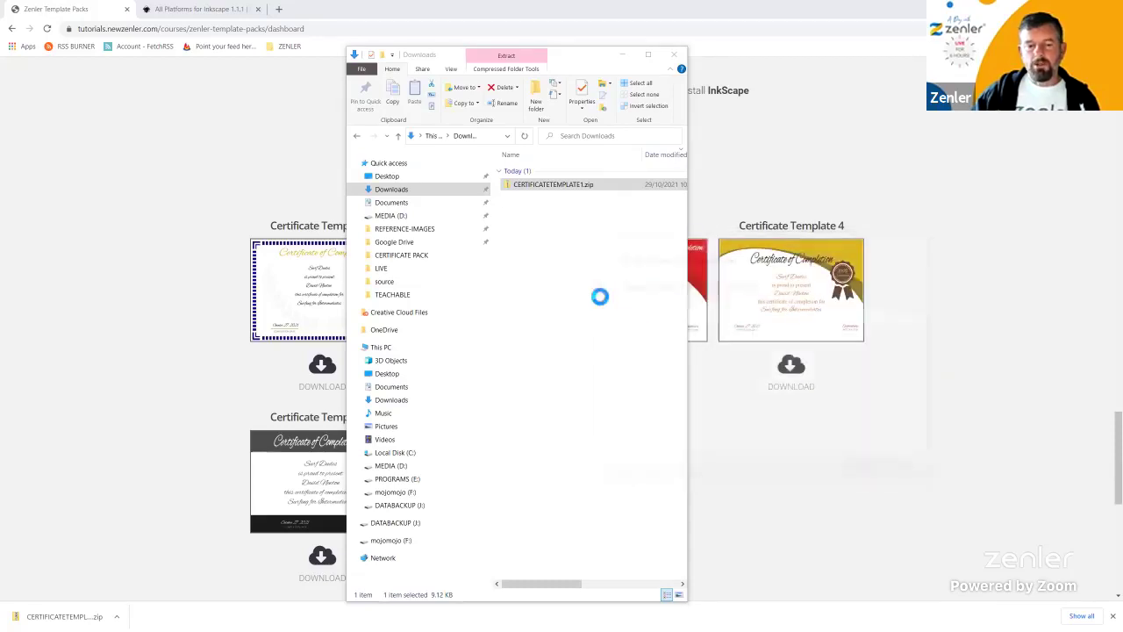
left_click(685, 65)
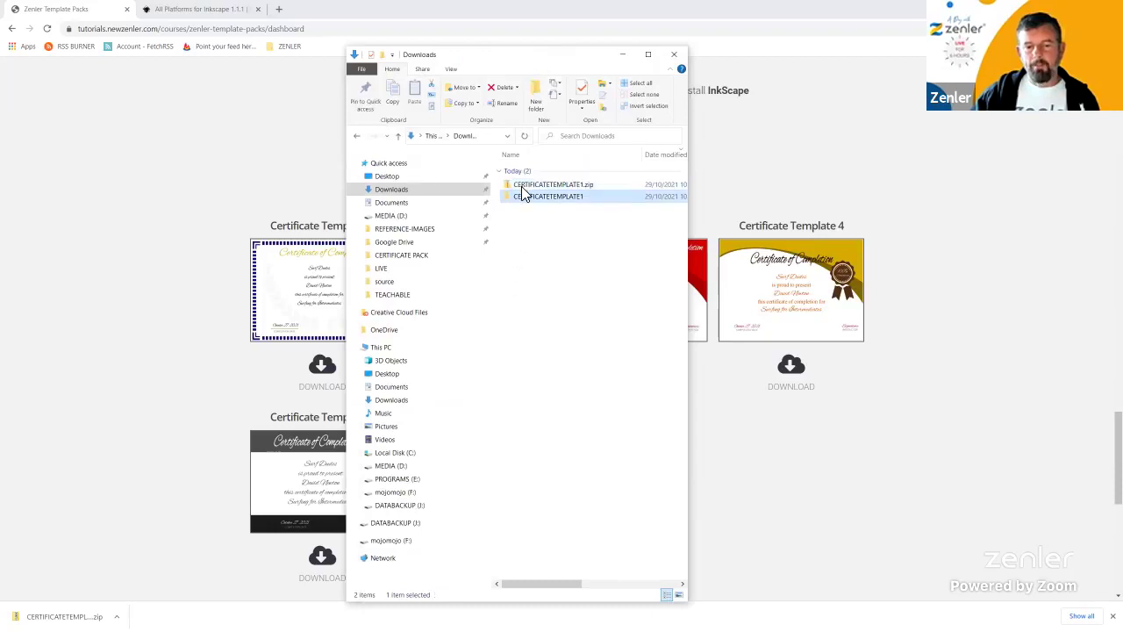
Delete the CERTIFICATETEMPLATE1.zip archive from Downloads.
left_click(524, 186)
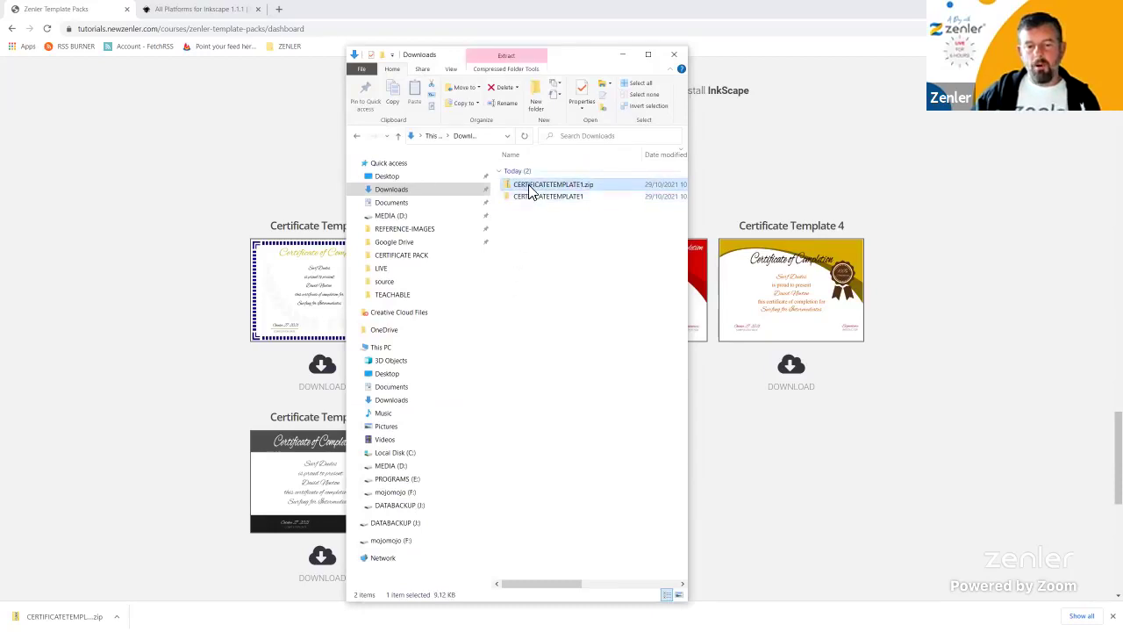
right_click(530, 187)
left_click(423, 422)
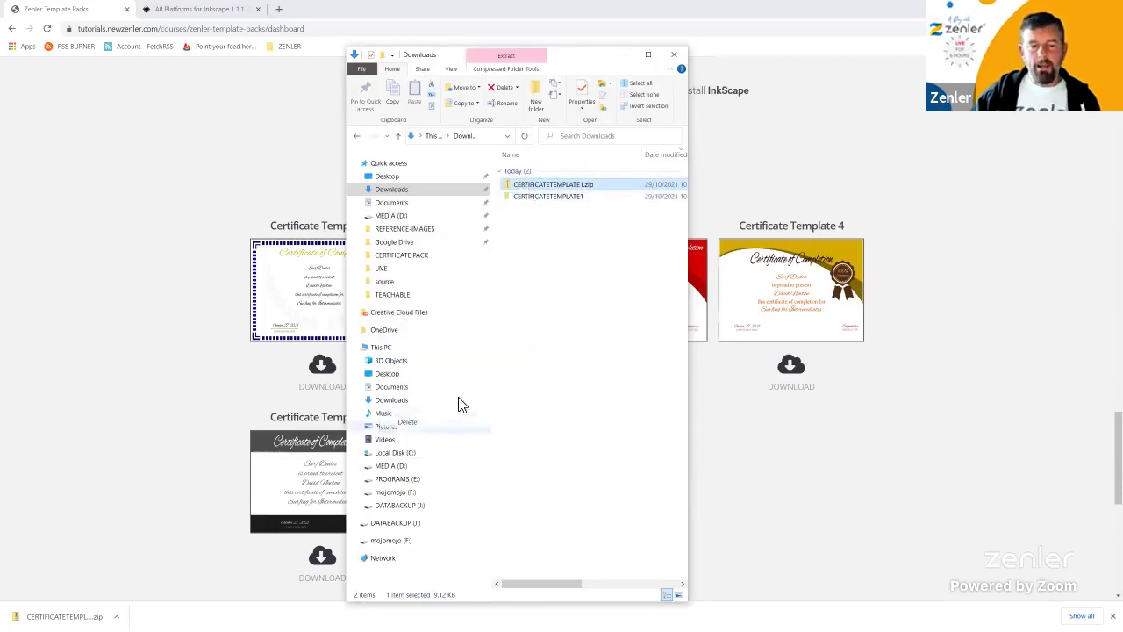
Open the extracted CERTIFICATETEMPLATE1 folder, select CERTIFICATE TEMPLATE 1.svg and move the window aside.
double_click(535, 191)
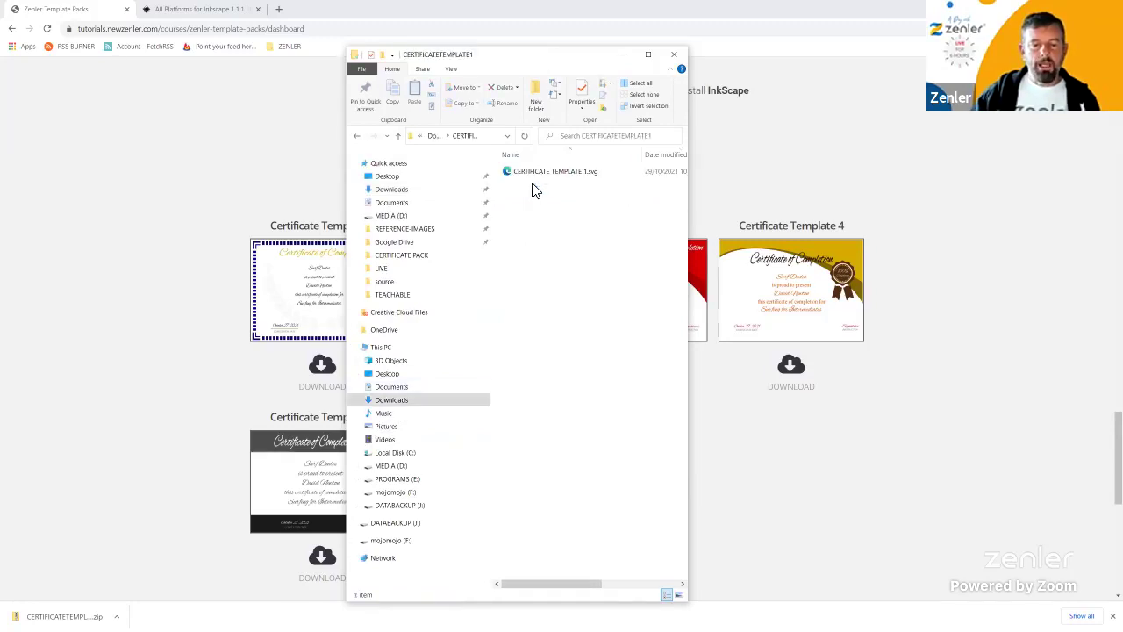
left_click(527, 176)
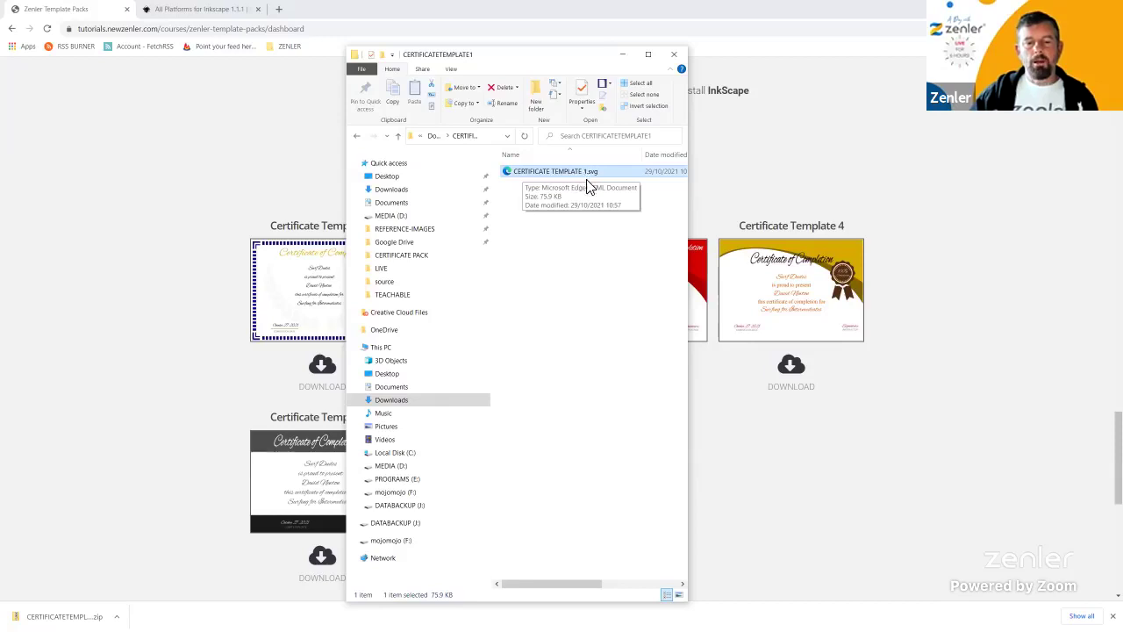
left_click_drag(585, 62, 914, 49)
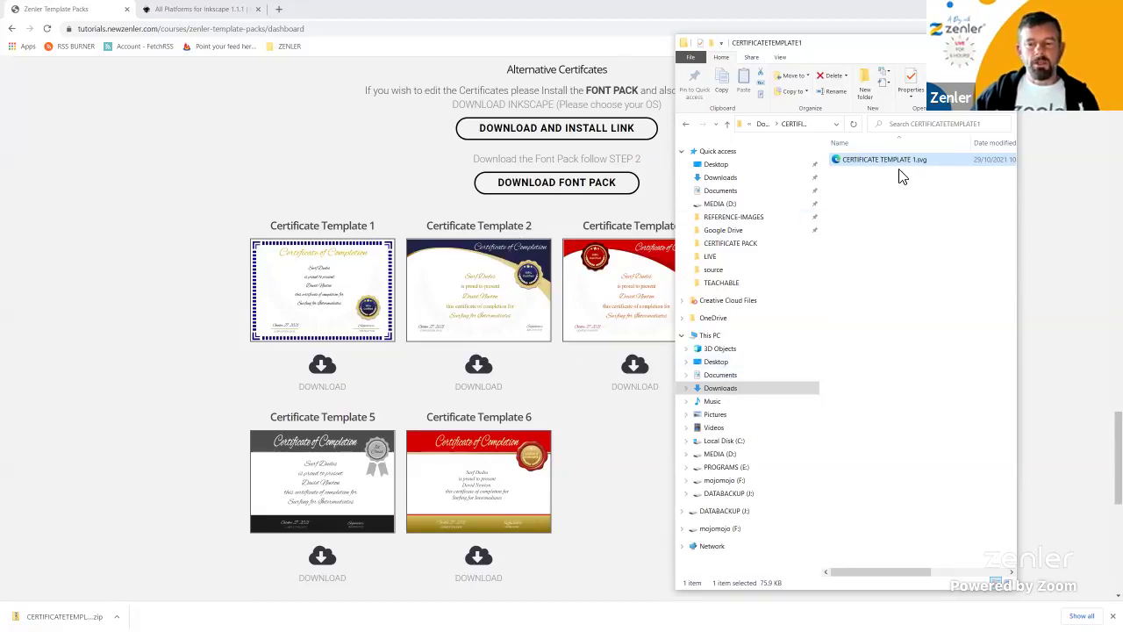
left_click(928, 162)
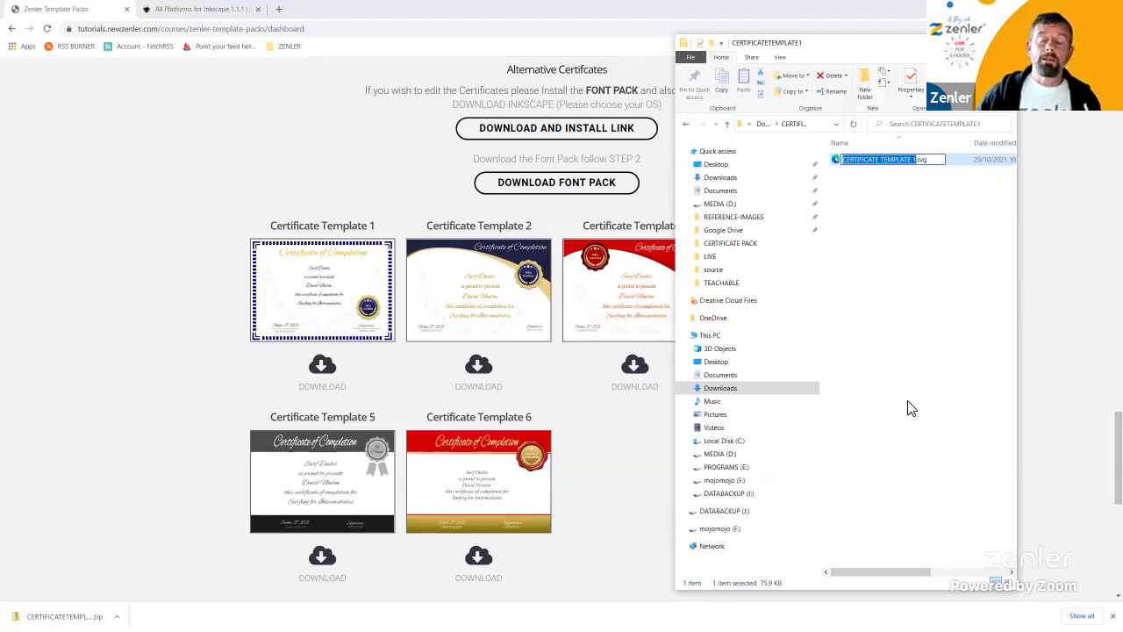
left_click(846, 50)
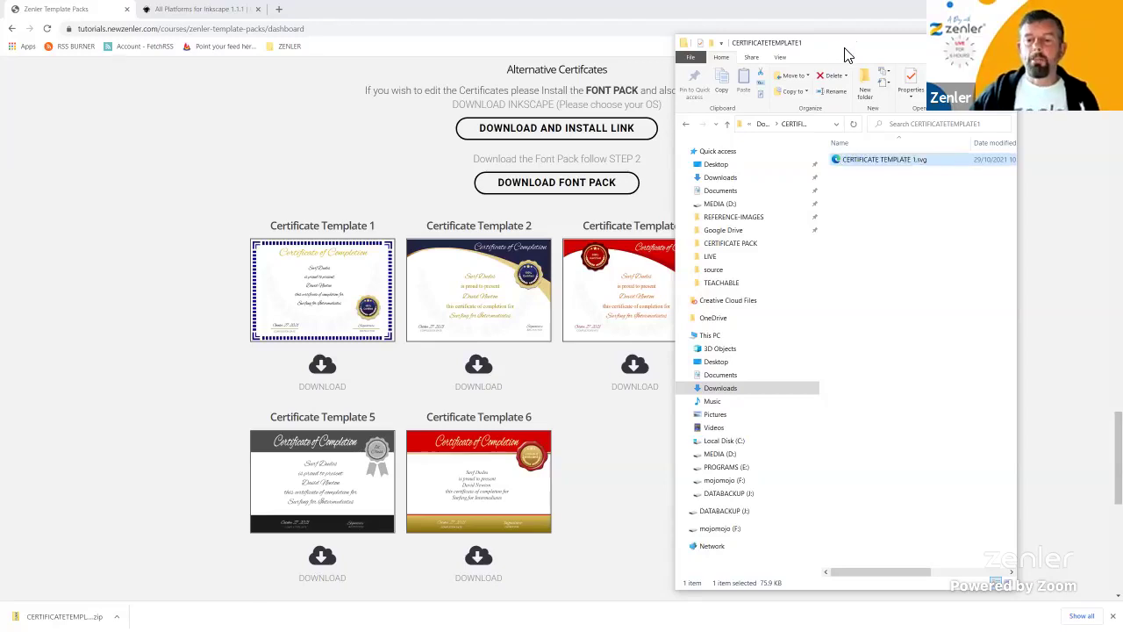
Switch to Inkscape with a new blank document and maximize its window.
left_click(996, 42)
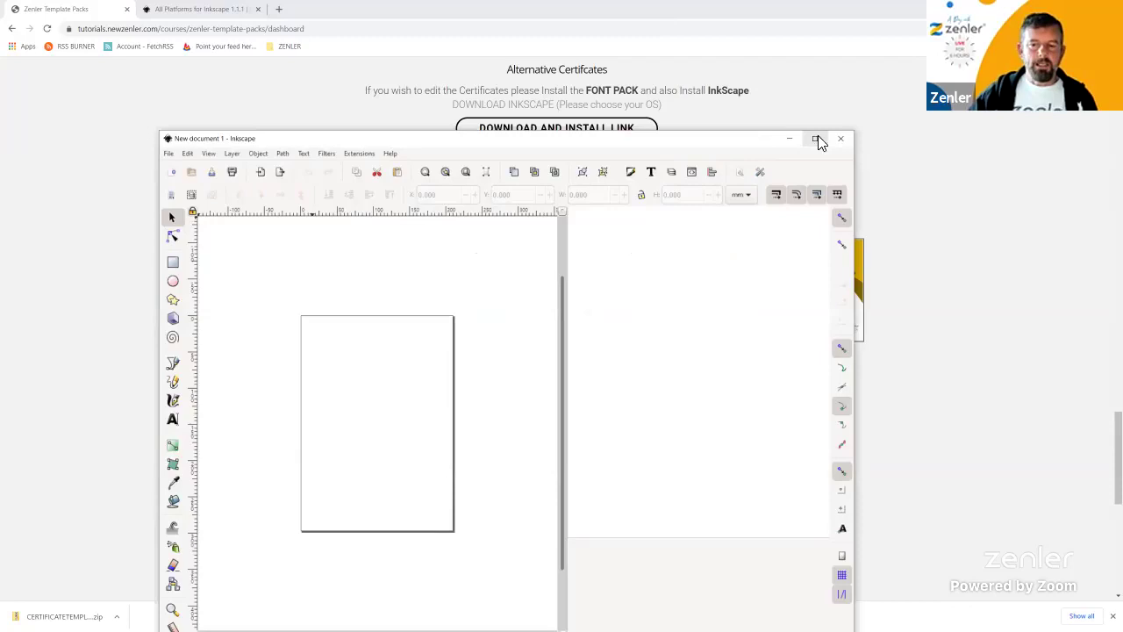
left_click(815, 138)
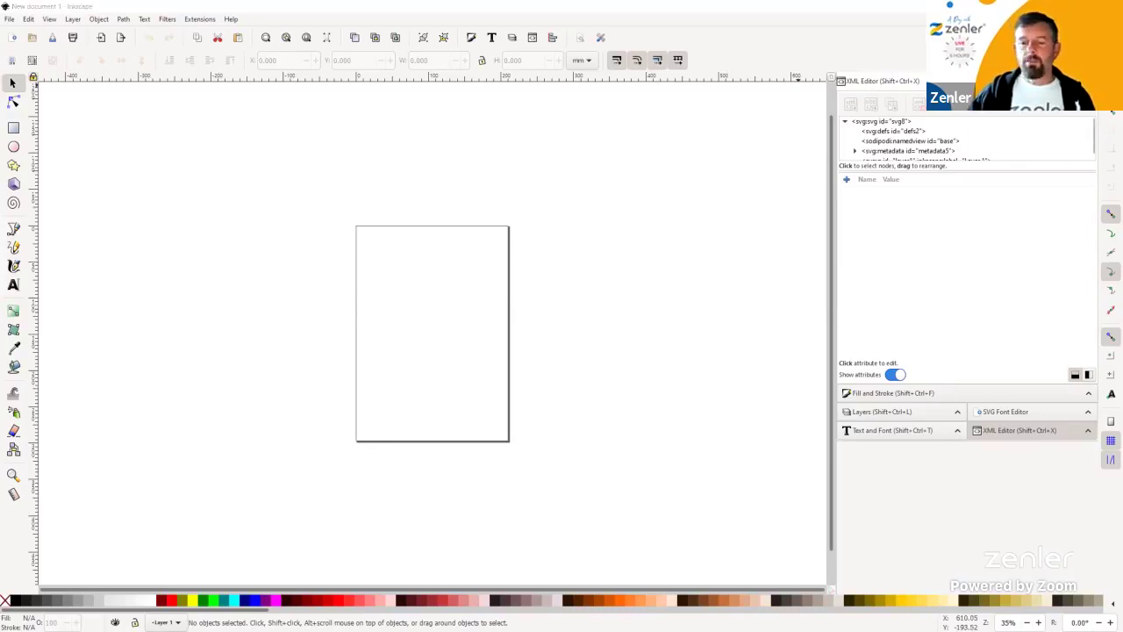
key("alt+Tab")
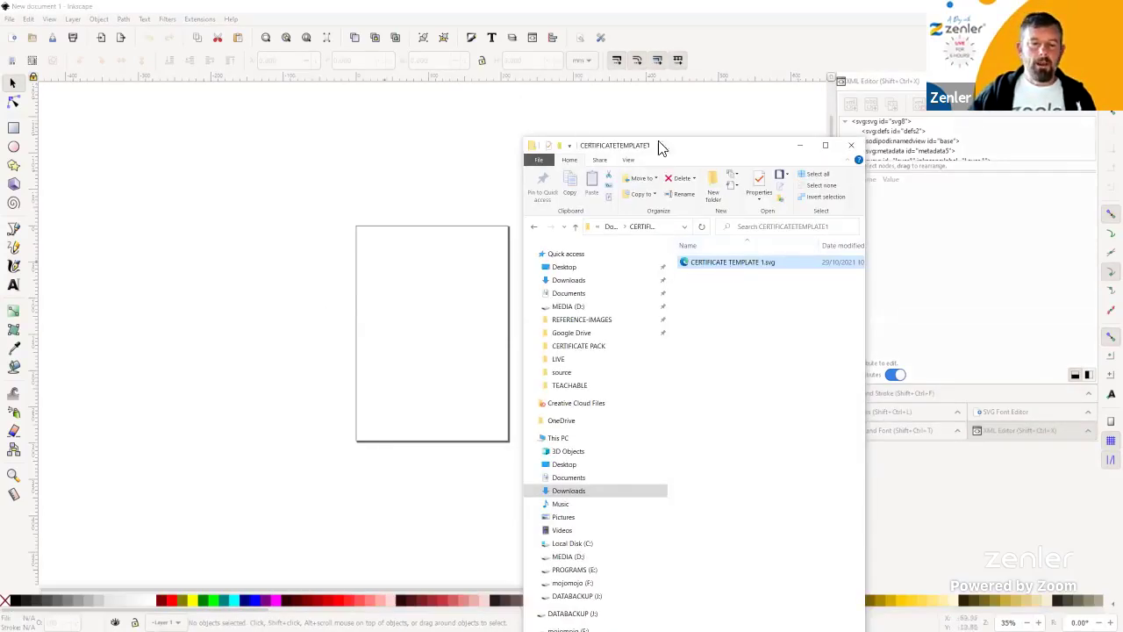
key("alt+Tab")
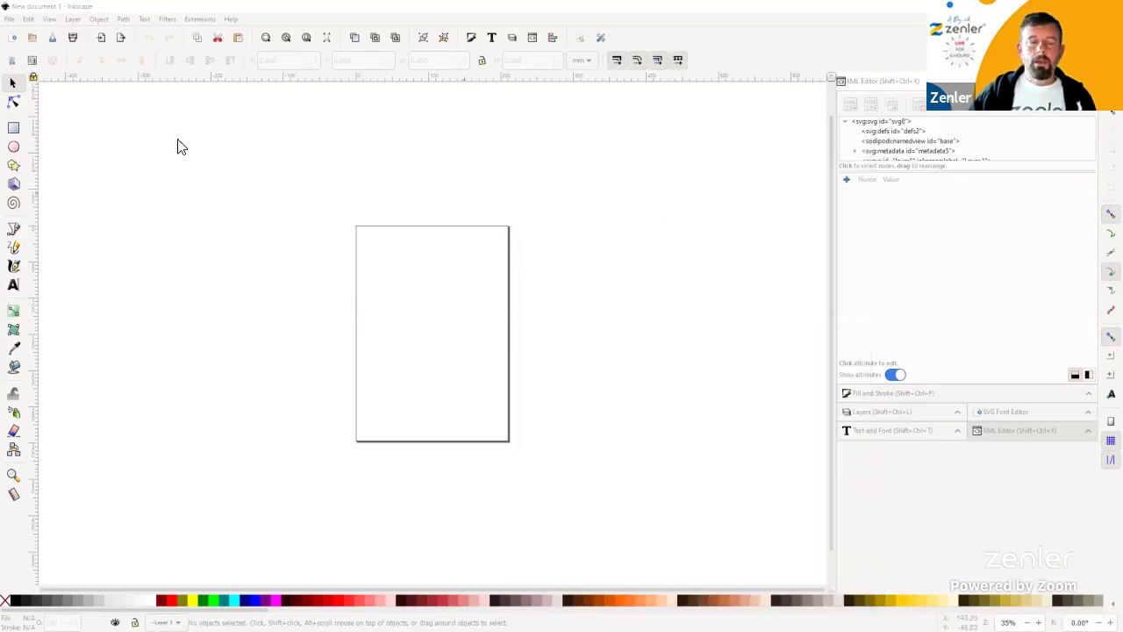
Open CERTIFICATE TEMPLATE 1.svg from the CERTIFICATETEMPLATE1 folder in Downloads.
left_click(10, 19)
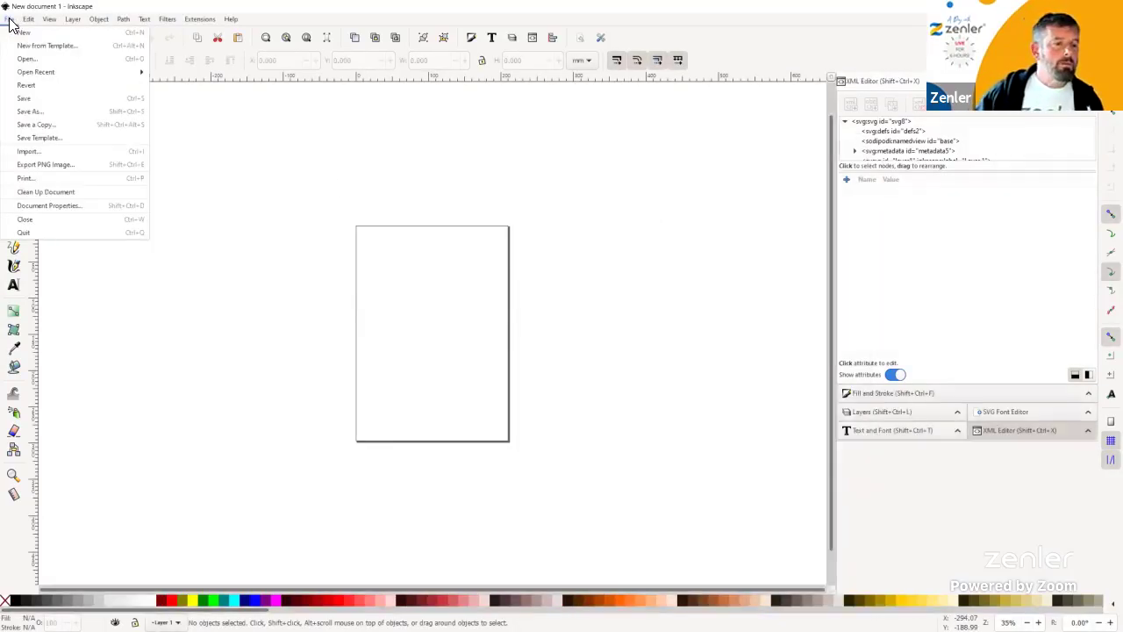
left_click(20, 60)
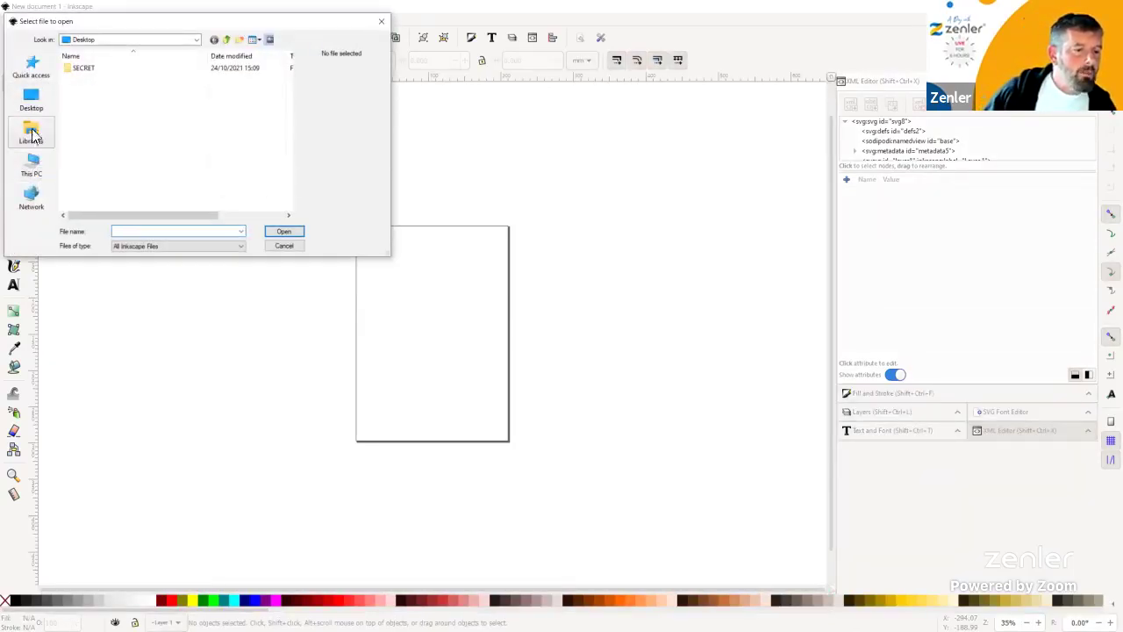
left_click(34, 160)
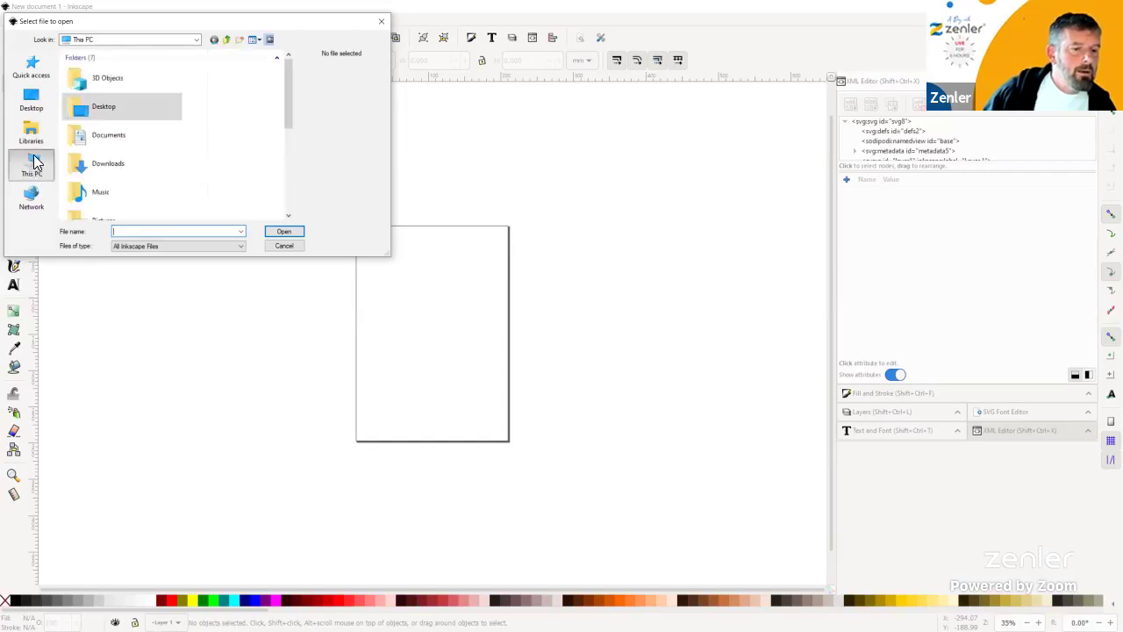
left_click(104, 169)
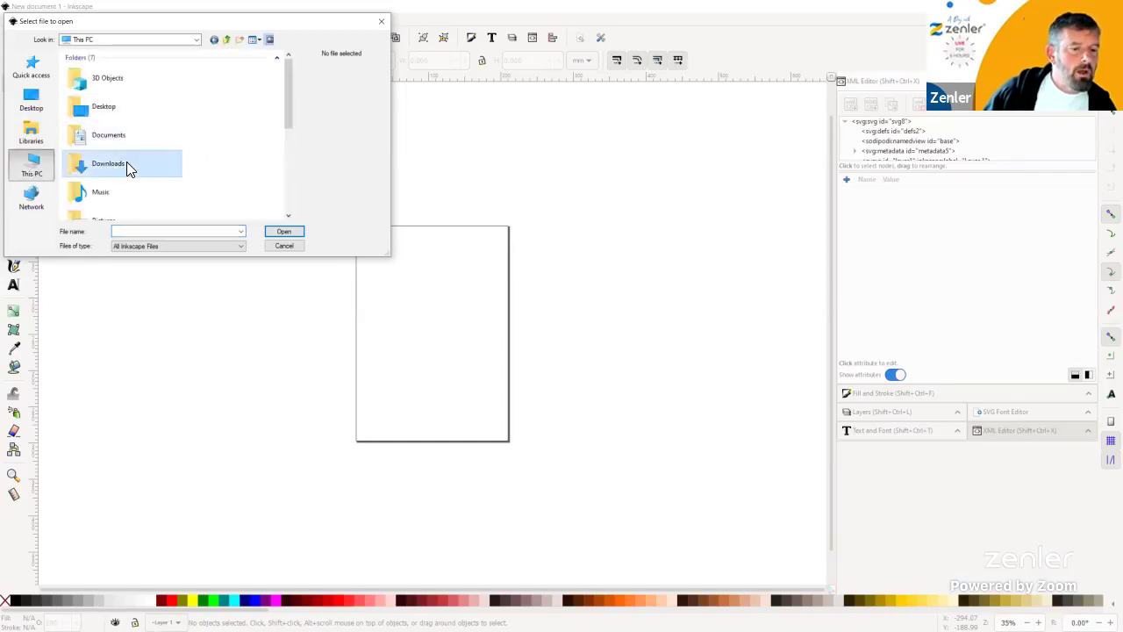
double_click(120, 169)
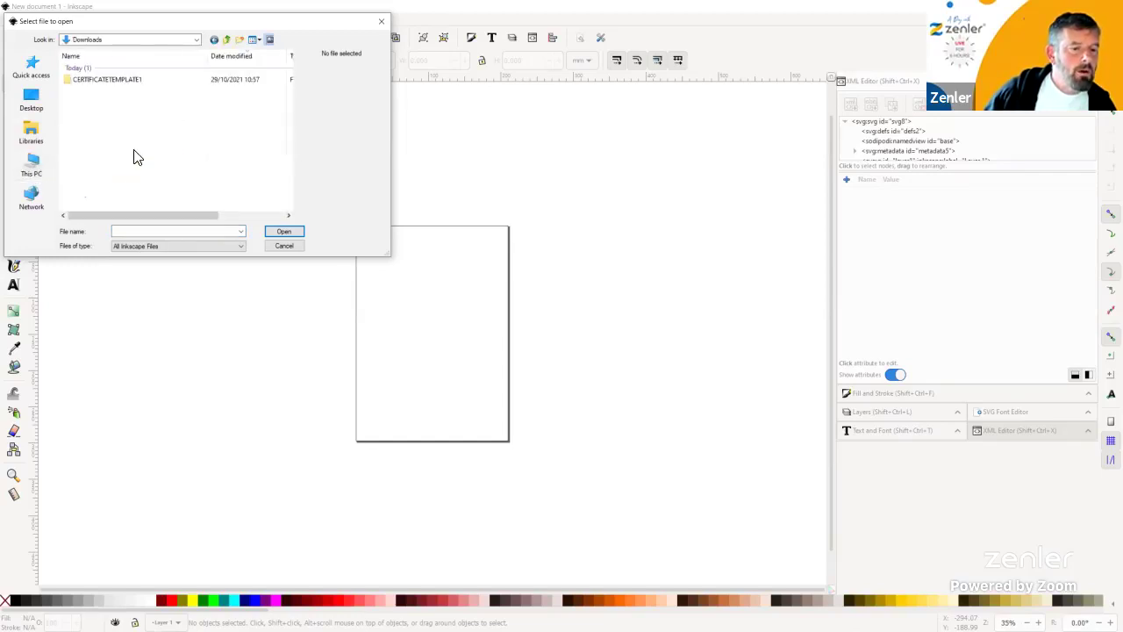
double_click(103, 77)
left_click(102, 69)
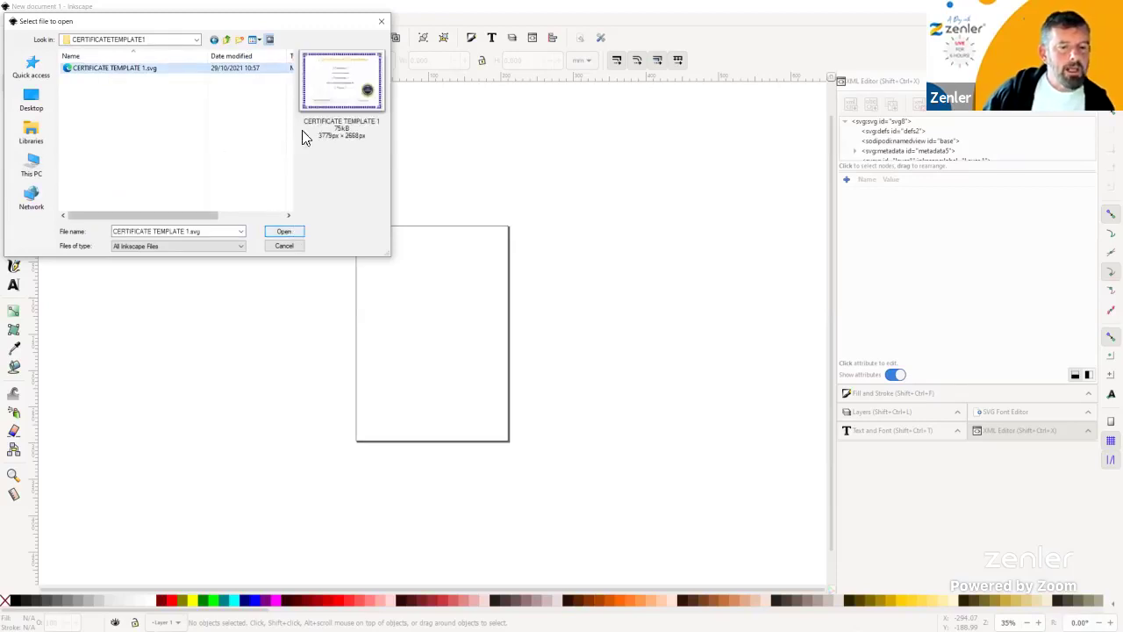
left_click(283, 232)
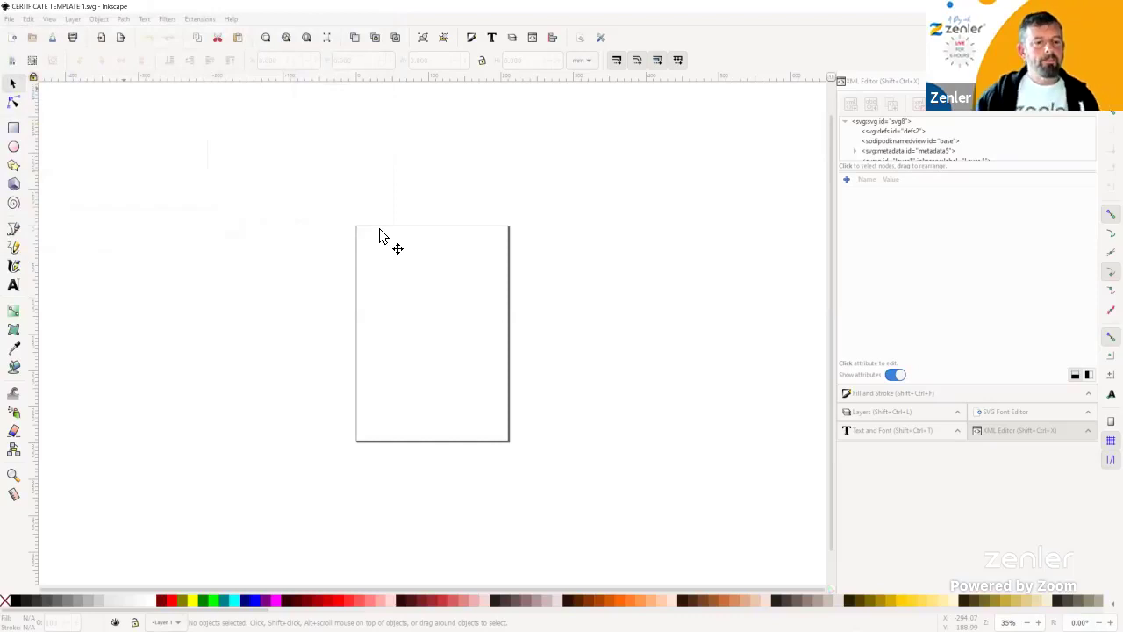
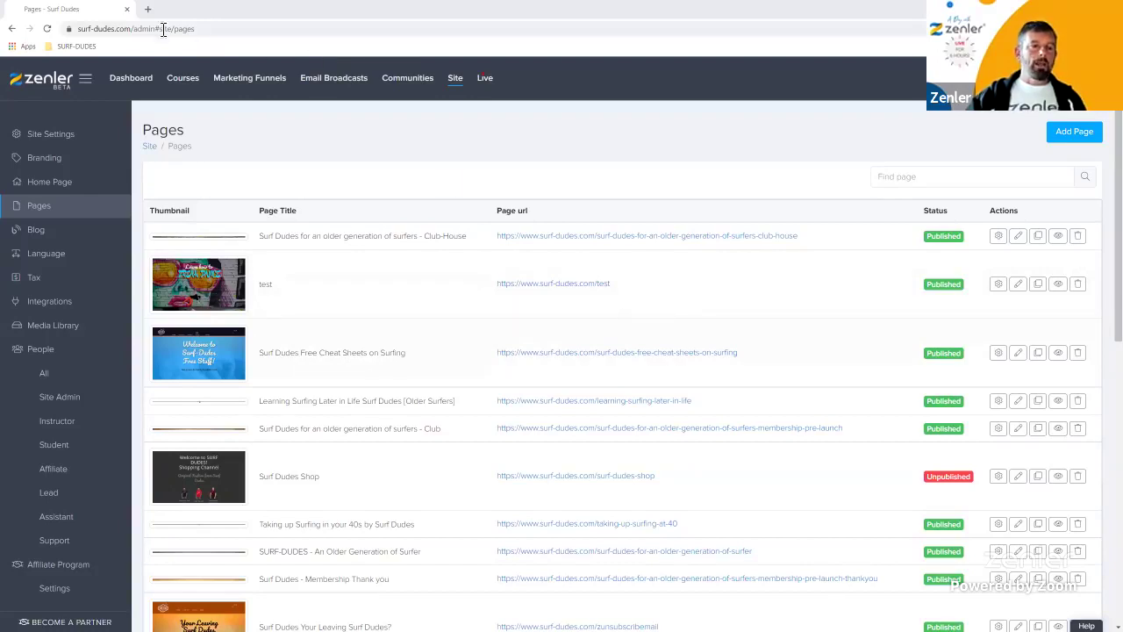
left_click(134, 31)
left_click_drag(132, 29, 174, 29)
key("ctrl+c")
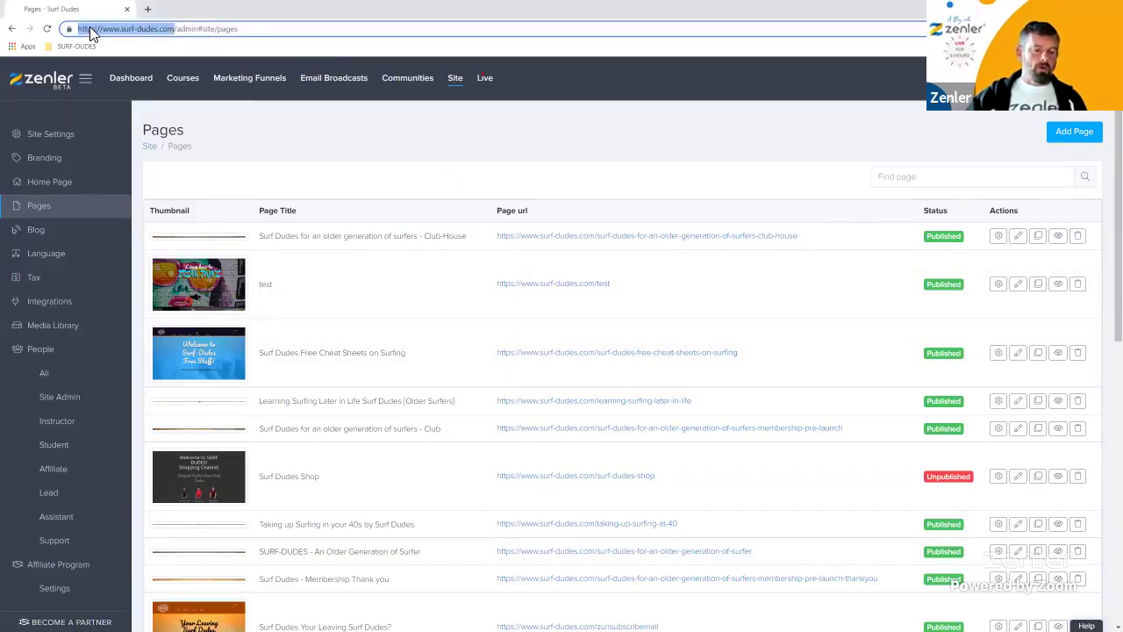
left_click(147, 9)
key("ctrl+v")
key("Return")
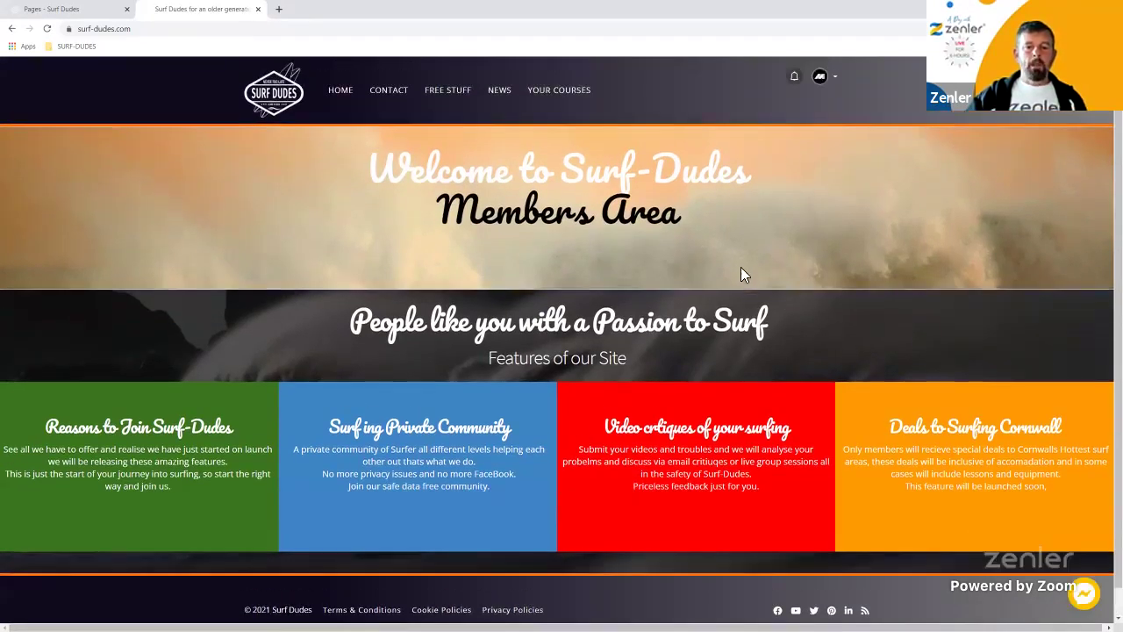
Copy the surf-dudes.com address and load the site in a new incognito window.
left_click(111, 29)
key("ctrl+c")
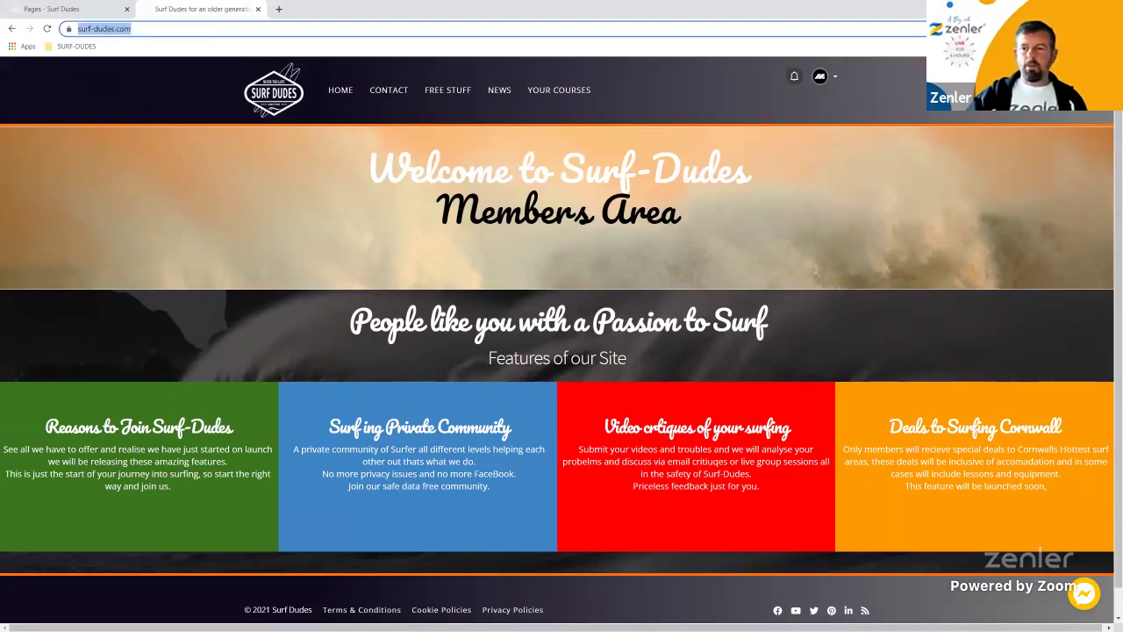
key("alt+f")
key("ctrl+shift+n")
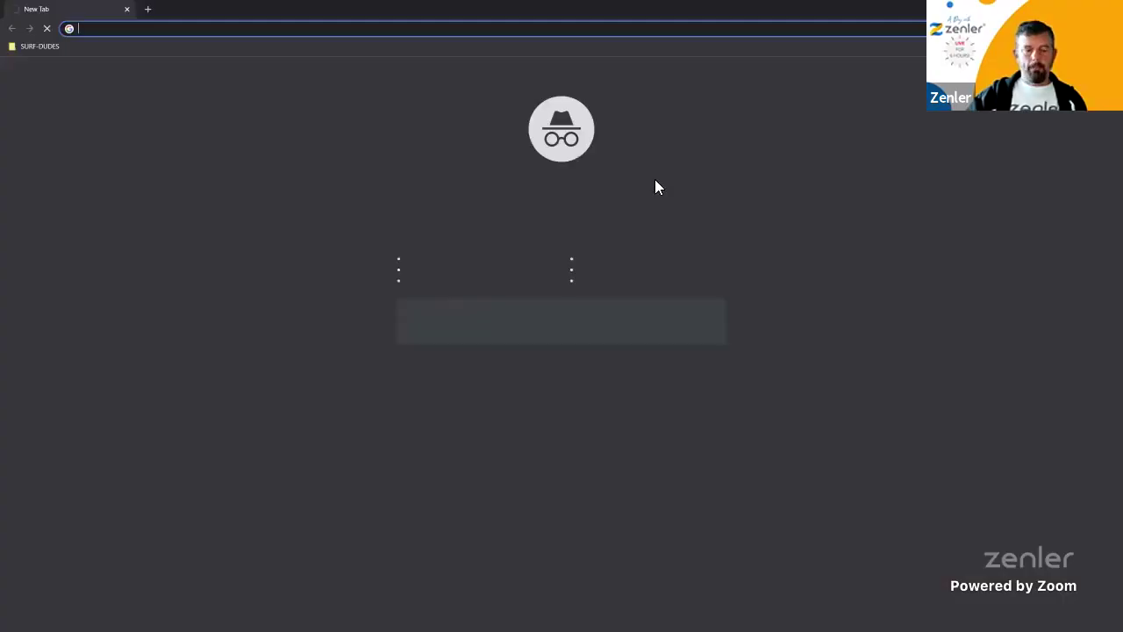
key("ctrl+v")
key("Return")
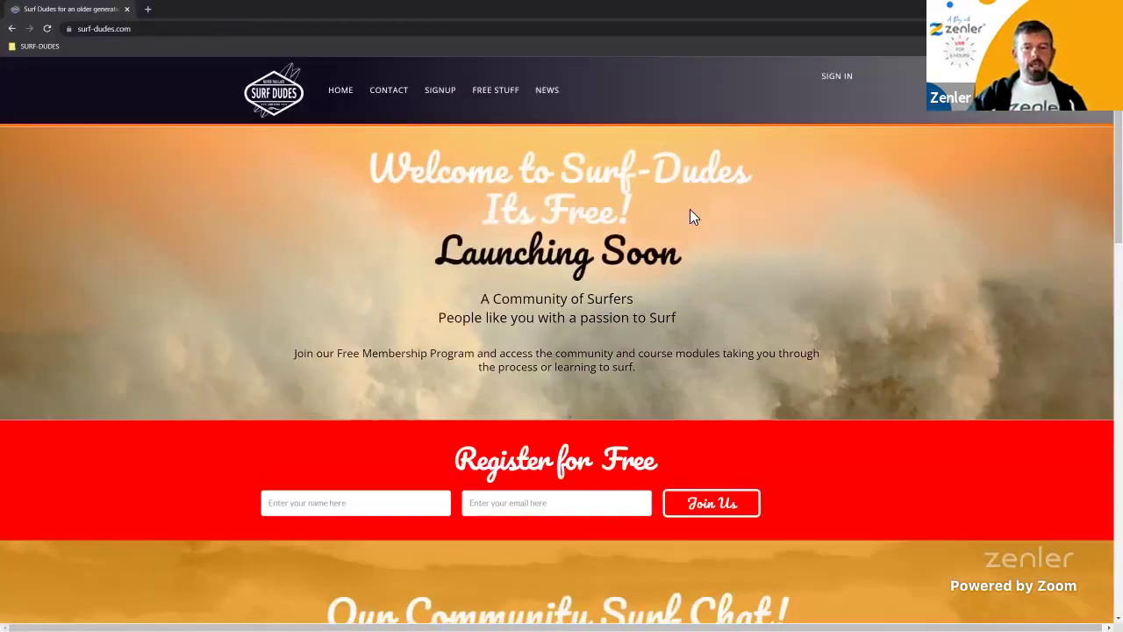
Highlight the Launching Soon heading, minimize the chat pop-up and check the name and email fields of the Register for Free form.
left_click_drag(435, 252, 709, 253)
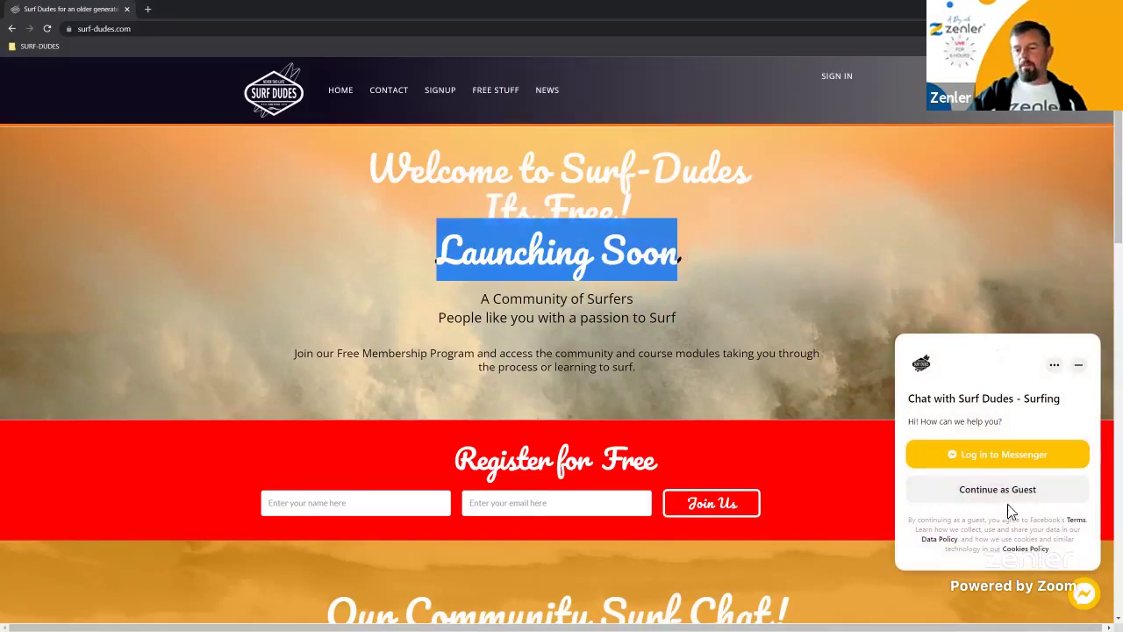
left_click(1078, 364)
scroll(842, 332, "down", 2)
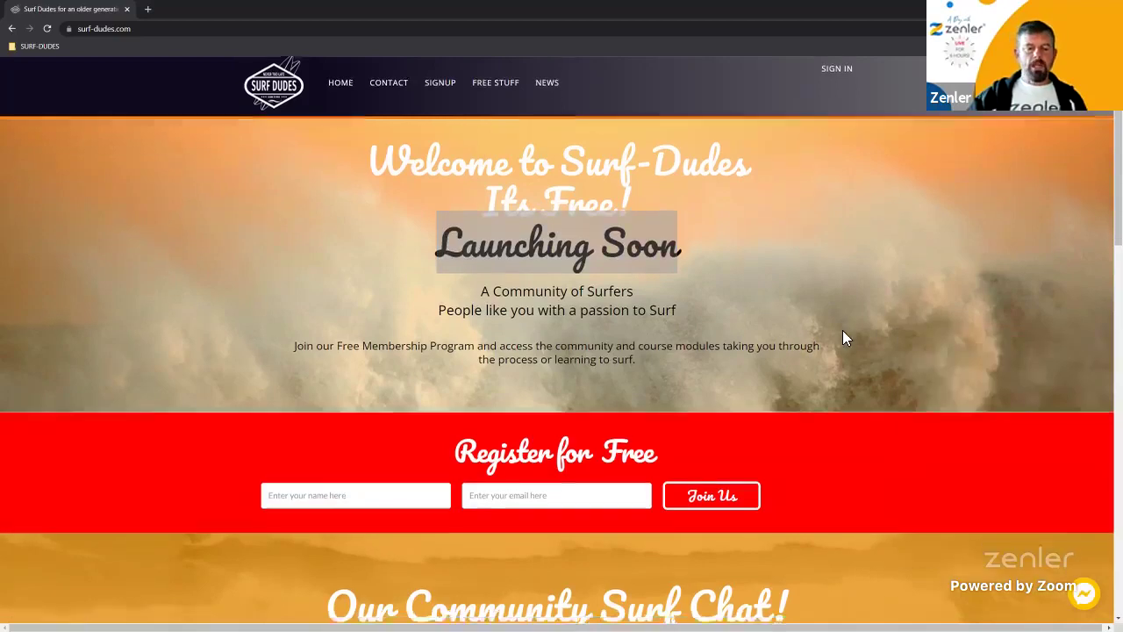
left_click(384, 342)
left_click(521, 343)
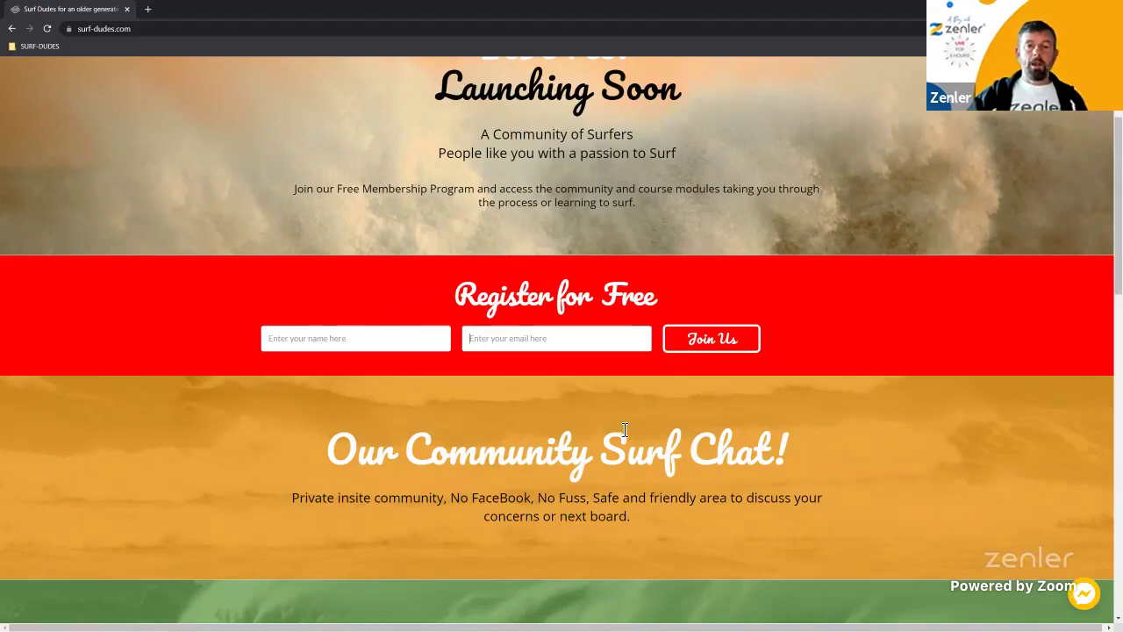
Examine the public home page from the Register for Free form through the surfing level sections to the footer and back.
scroll(612, 420, "up", 2)
scroll(607, 402, "down", 3)
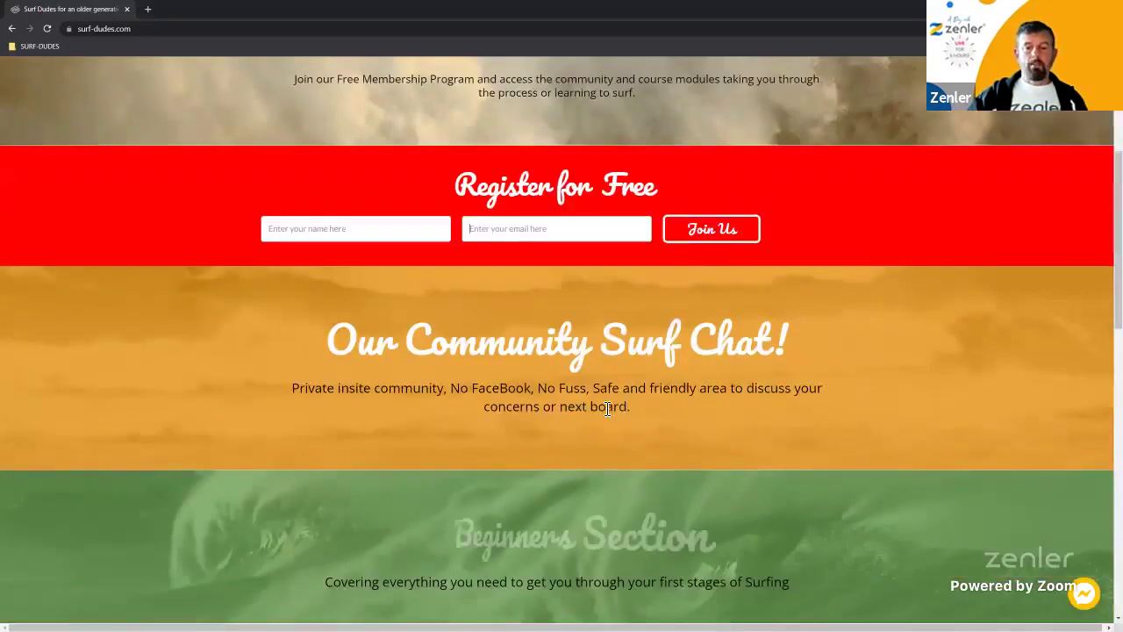
scroll(816, 406, "up", 2)
scroll(816, 414, "down", 1)
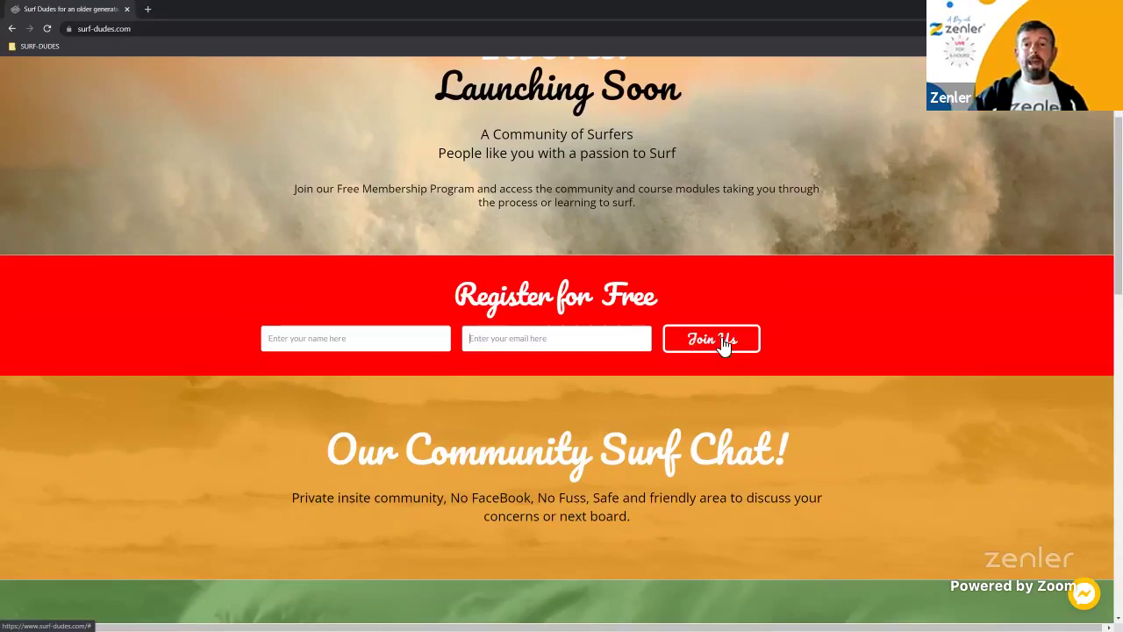
scroll(832, 395, "down", 5)
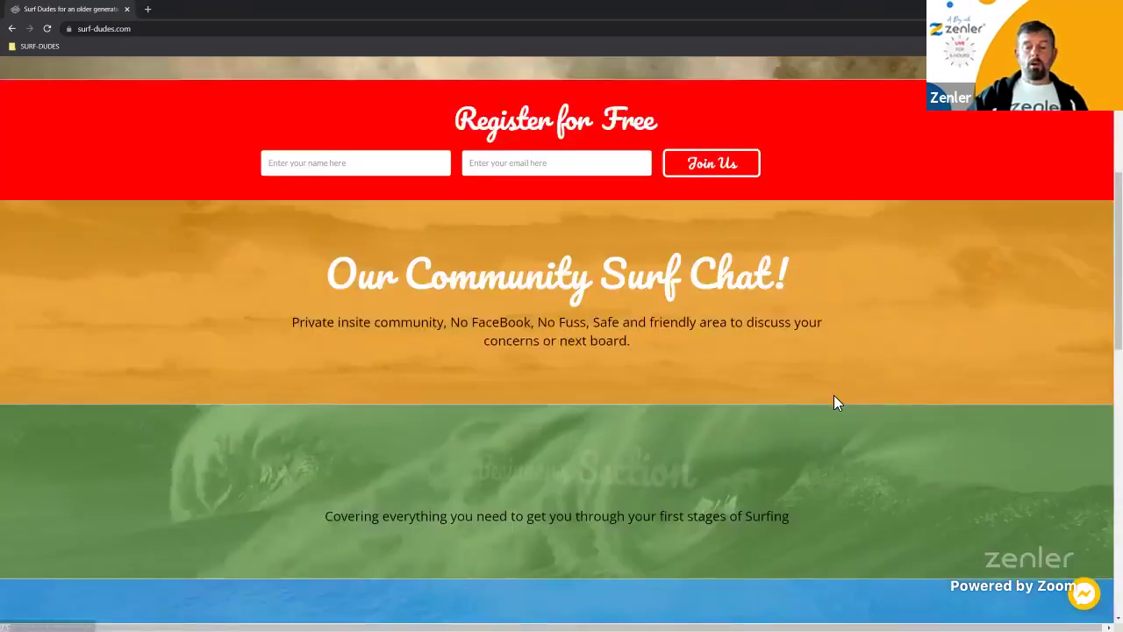
scroll(832, 401, "down", 5)
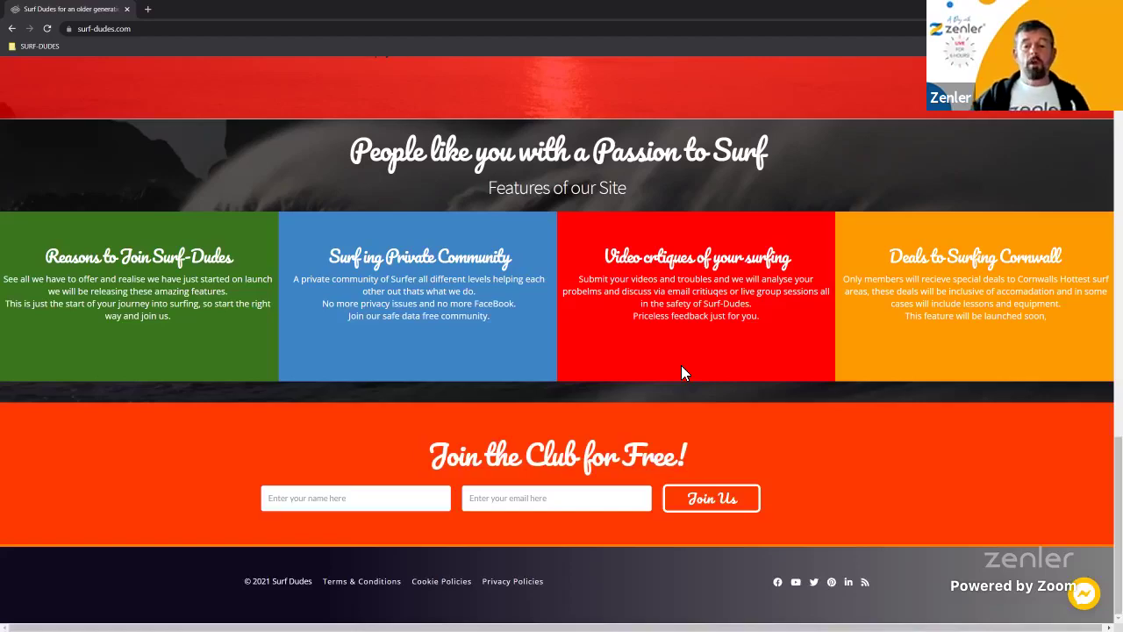
scroll(693, 180, "up", 4)
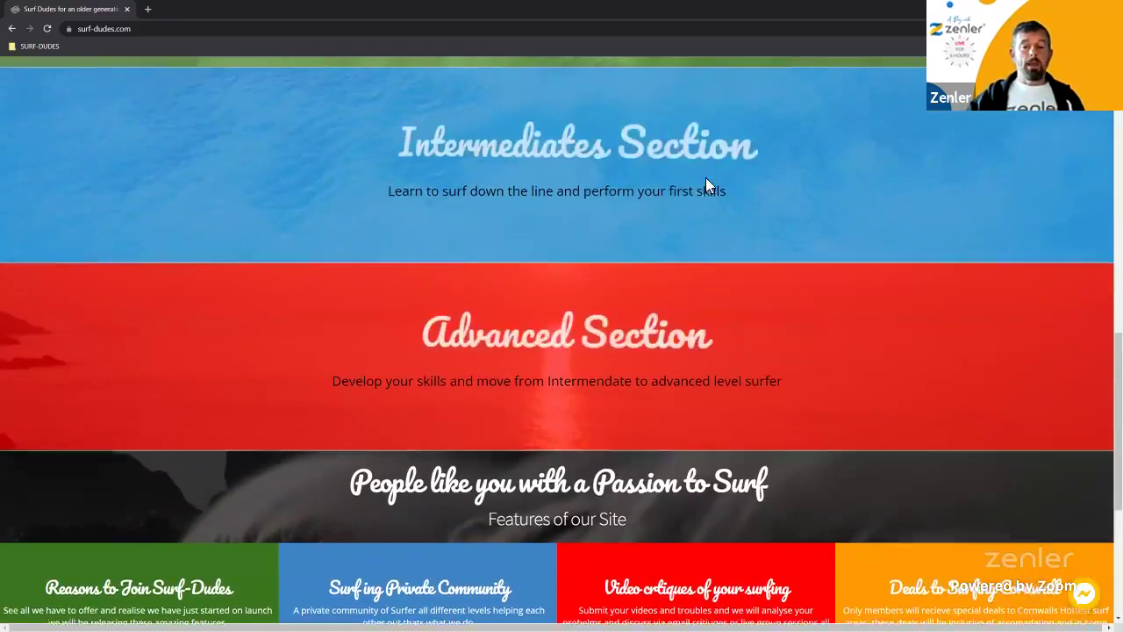
scroll(705, 186, "up", 15)
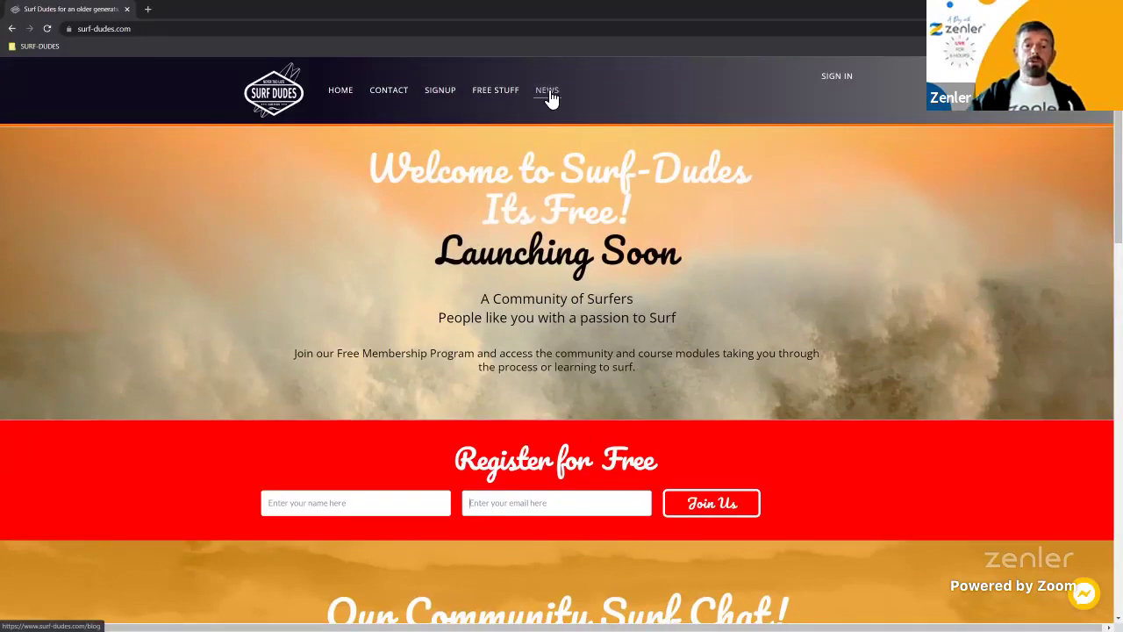
Open the site's News page, look through the posts and open "Beginner Surfers what Board should I go for?".
left_click(548, 91)
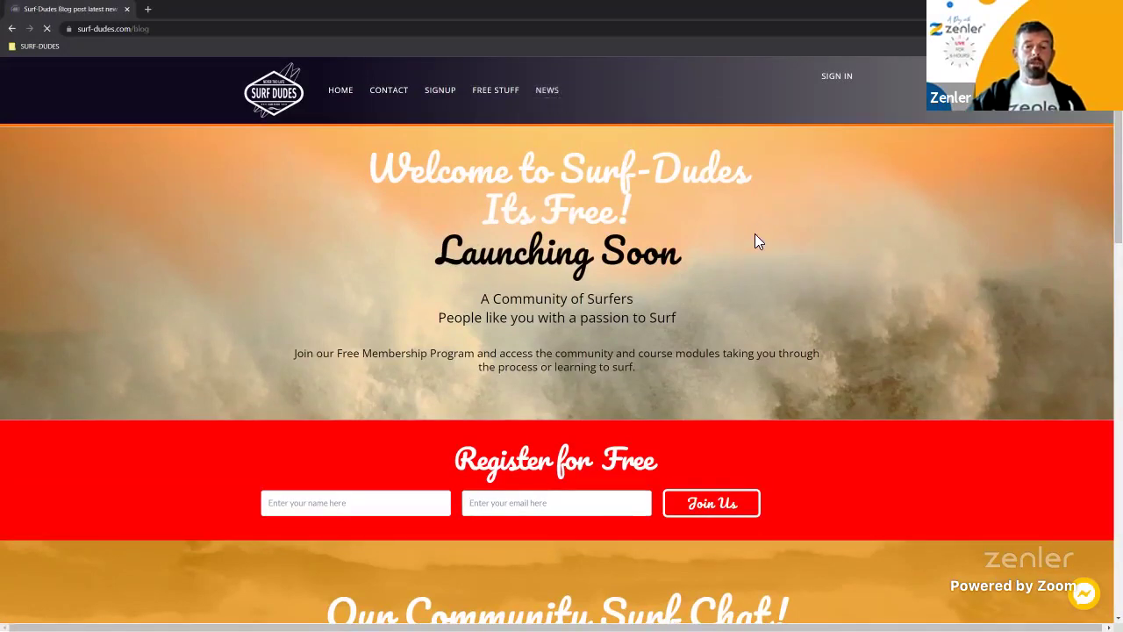
scroll(705, 291, "down", 6)
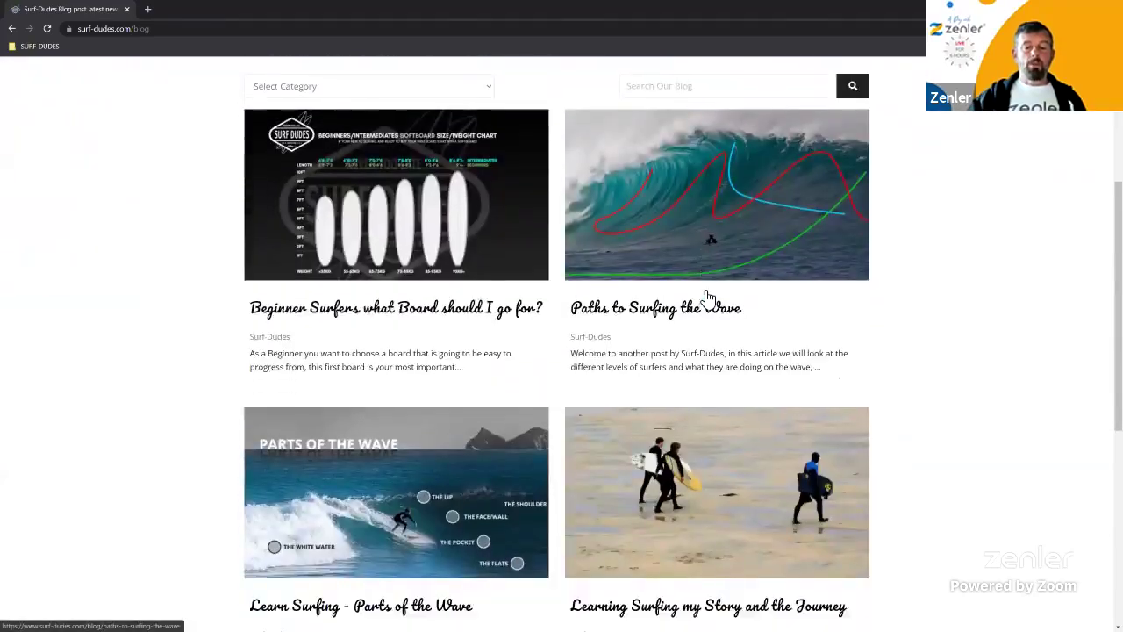
scroll(708, 293, "down", 2)
scroll(704, 294, "up", 6)
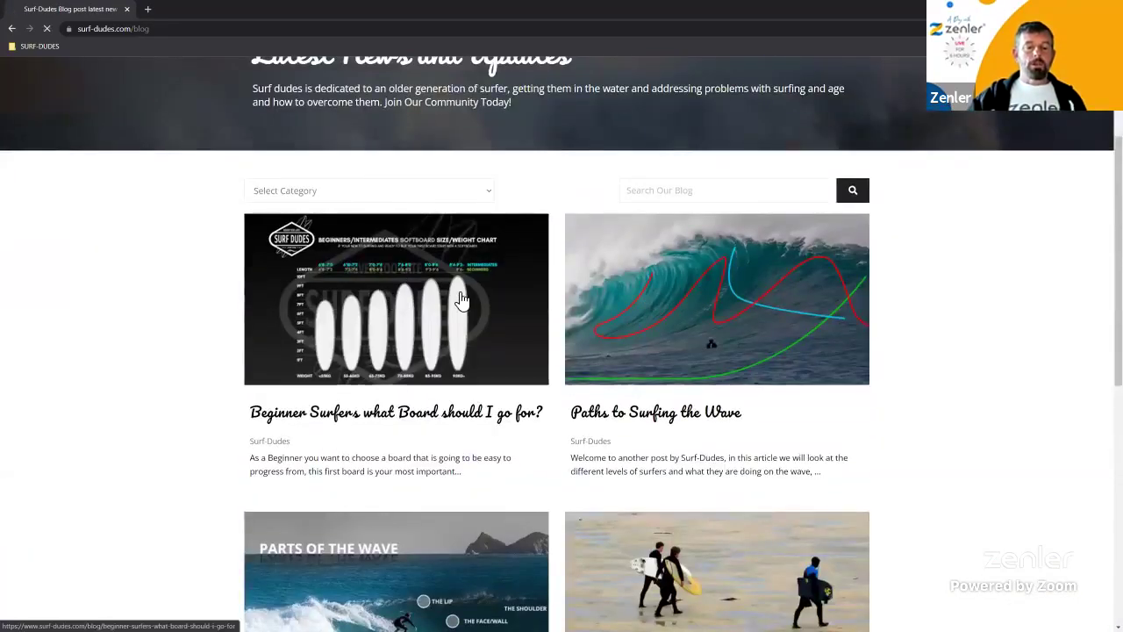
left_click(460, 299)
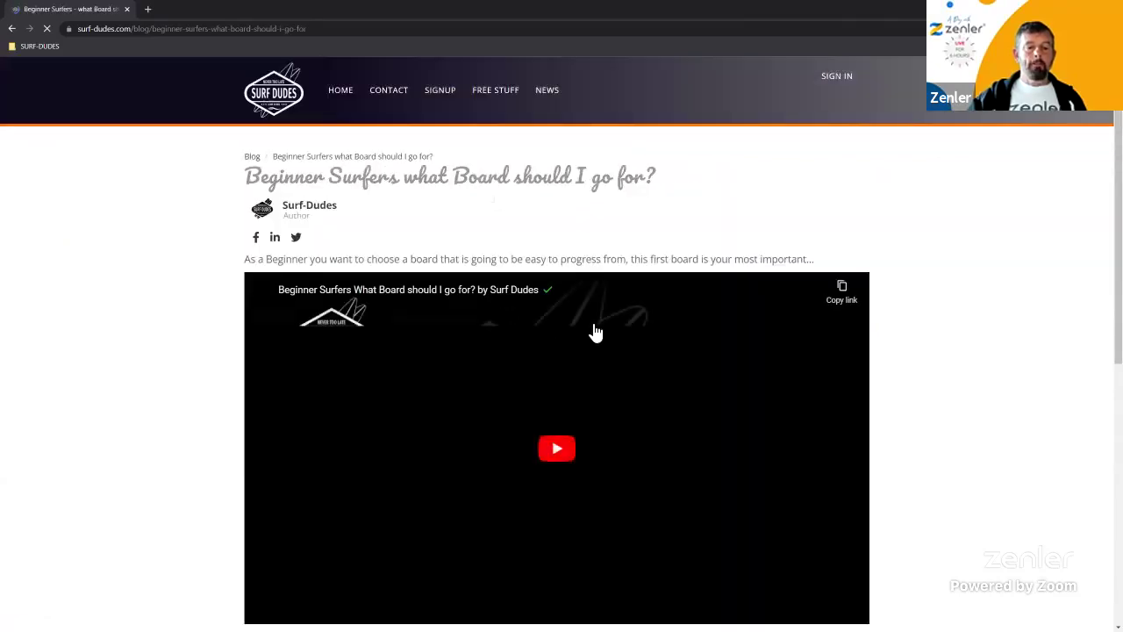
Examine the blog post's video, free guide links and PDF download link, and open the site's Signup page.
scroll(696, 352, "down", 1)
scroll(696, 352, "down", 3)
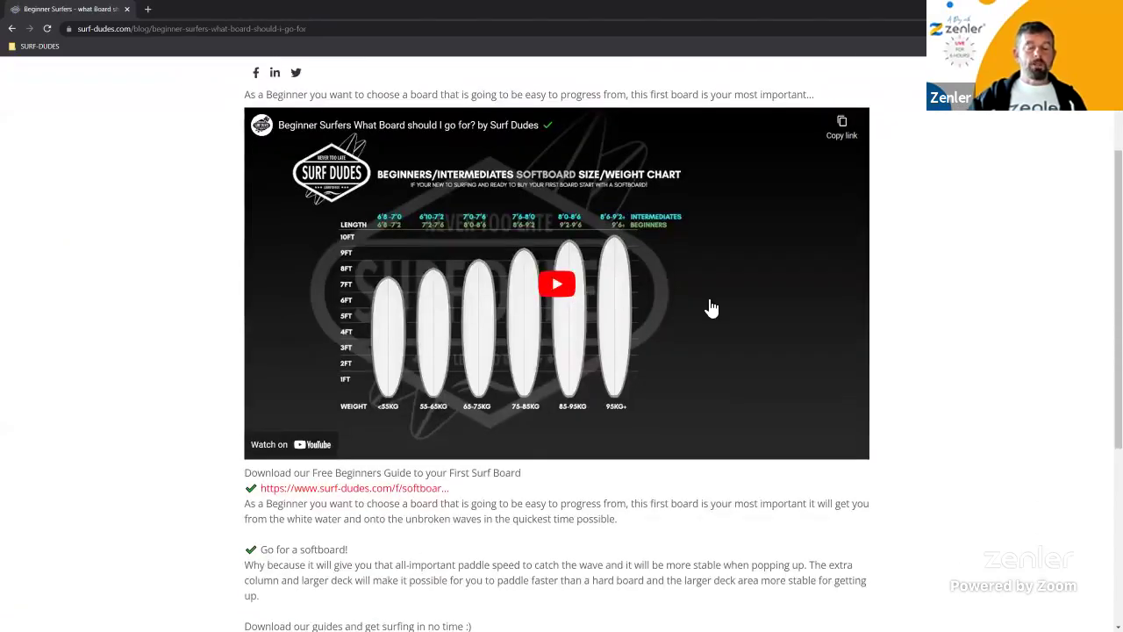
scroll(712, 308, "down", 7)
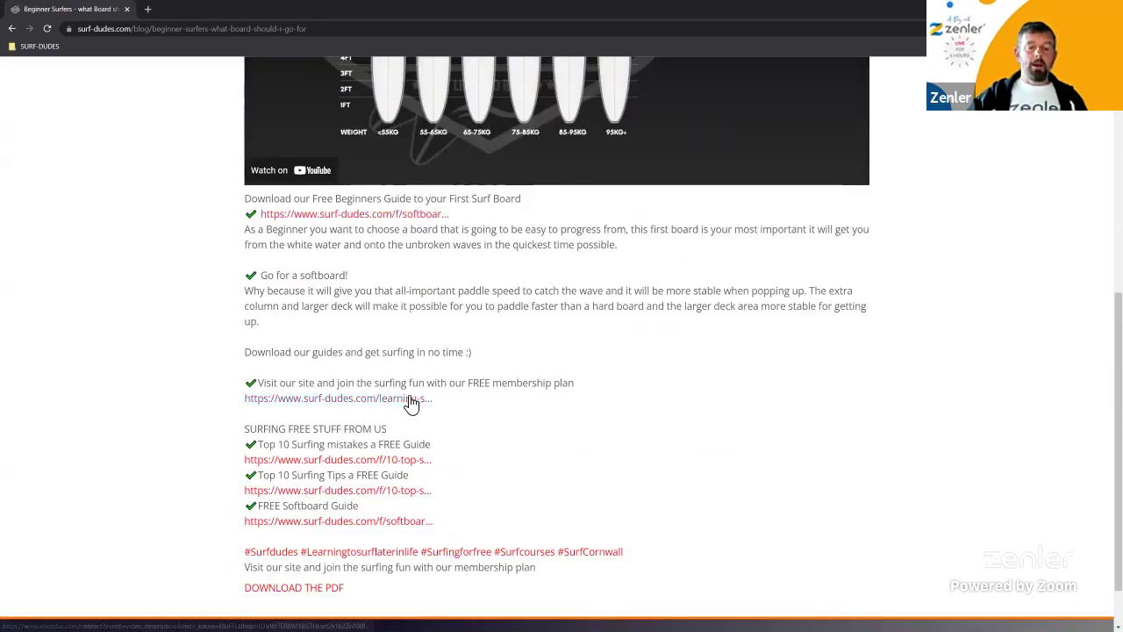
scroll(588, 433, "down", 2)
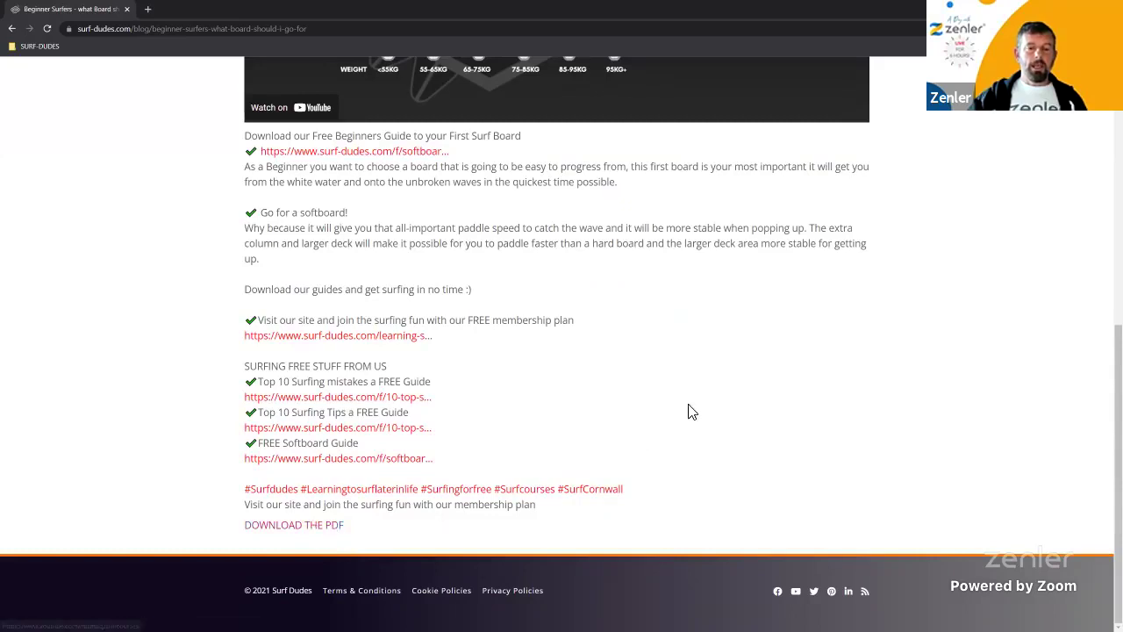
scroll(693, 413, "up", 5)
scroll(700, 413, "up", 2)
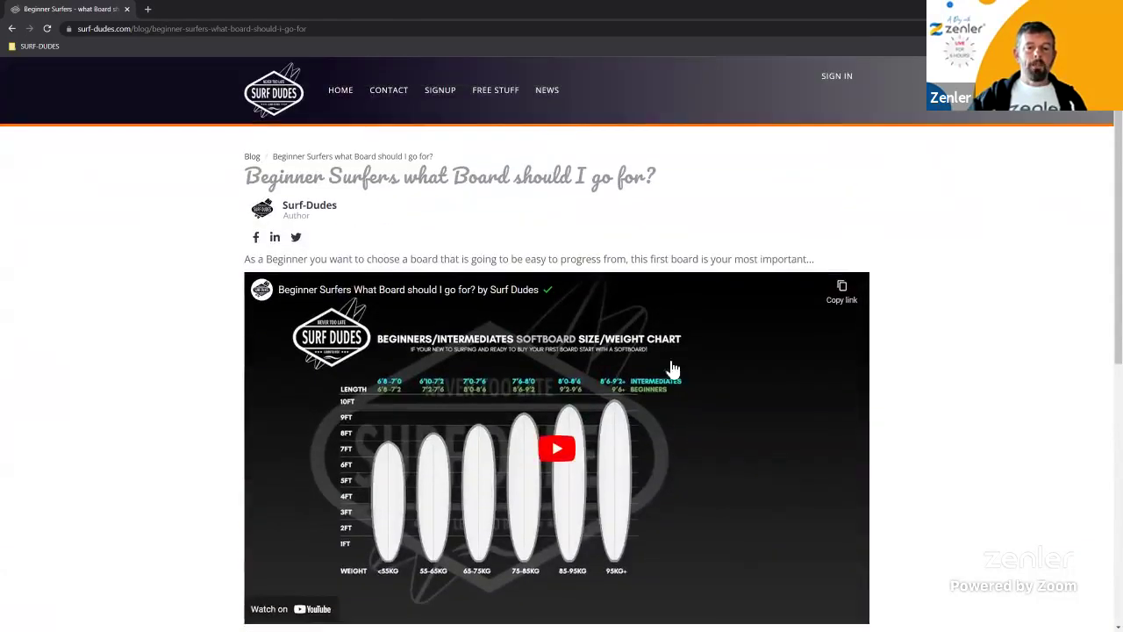
left_click(438, 97)
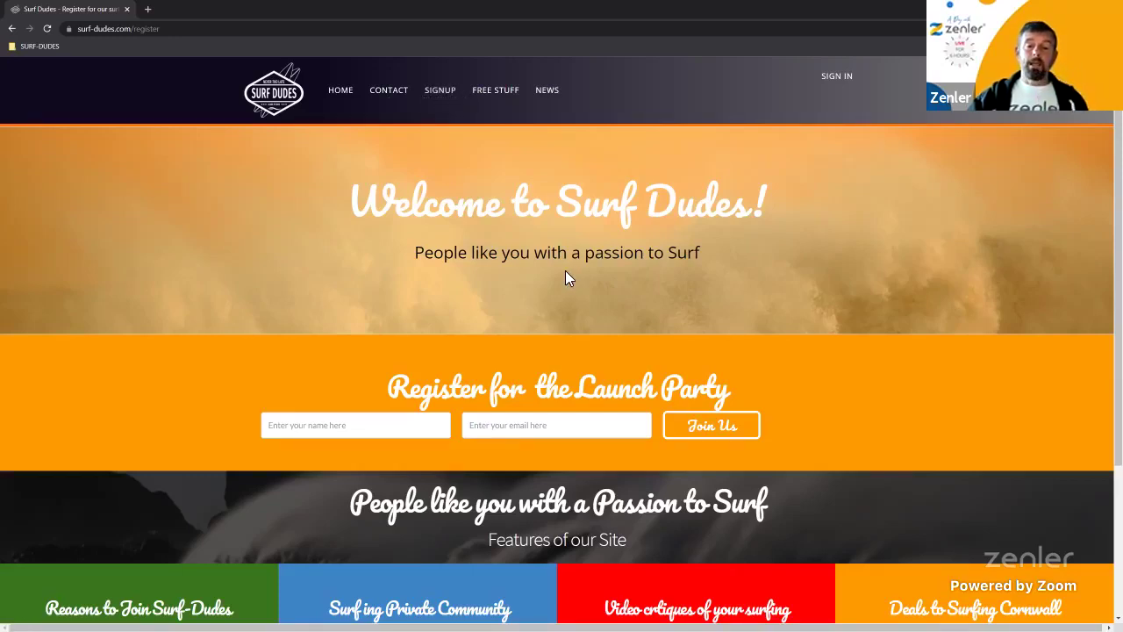
Open the Free Stuff page, look through its free guides and open the 10 Top Tips to Surfing offer.
left_click(496, 91)
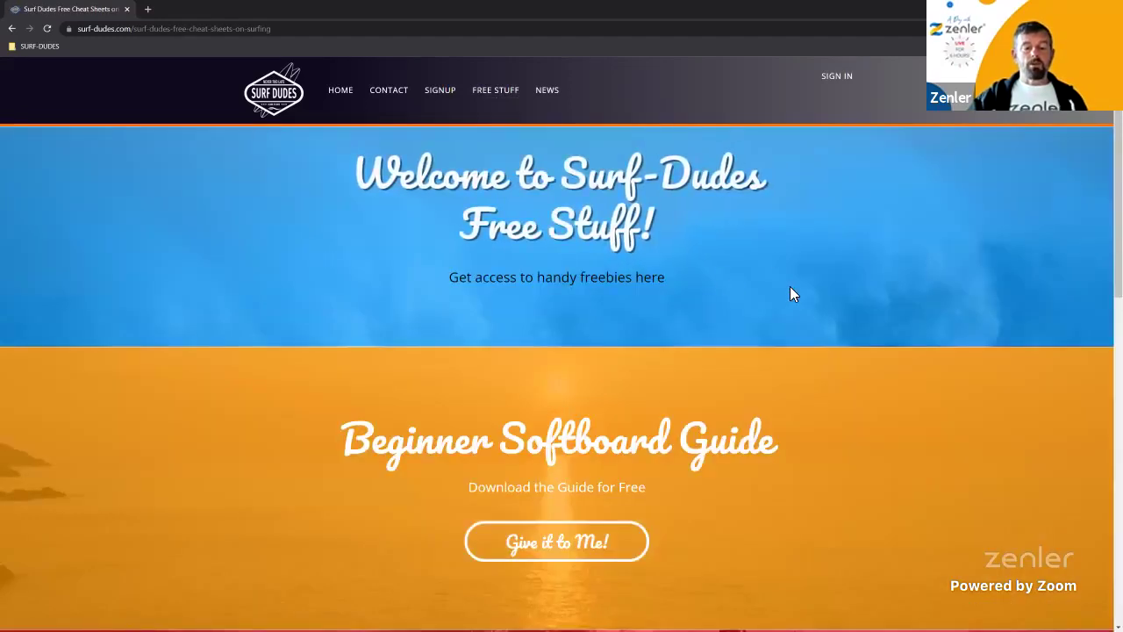
scroll(790, 294, "down", 4)
scroll(778, 282, "down", 5)
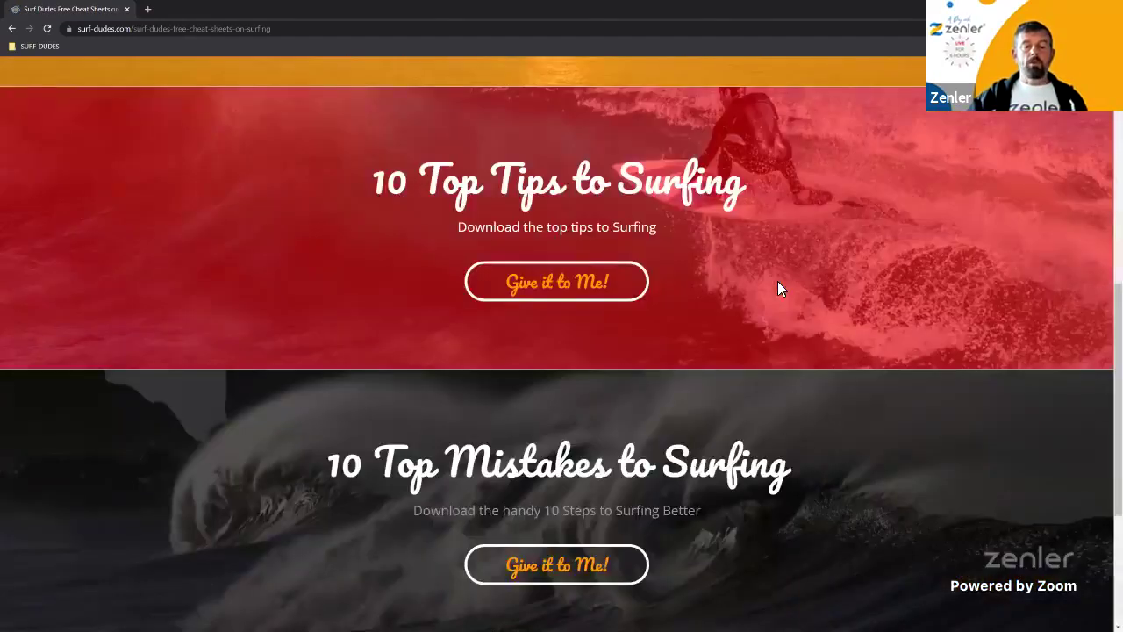
scroll(778, 274, "up", 4)
scroll(466, 262, "up", 1)
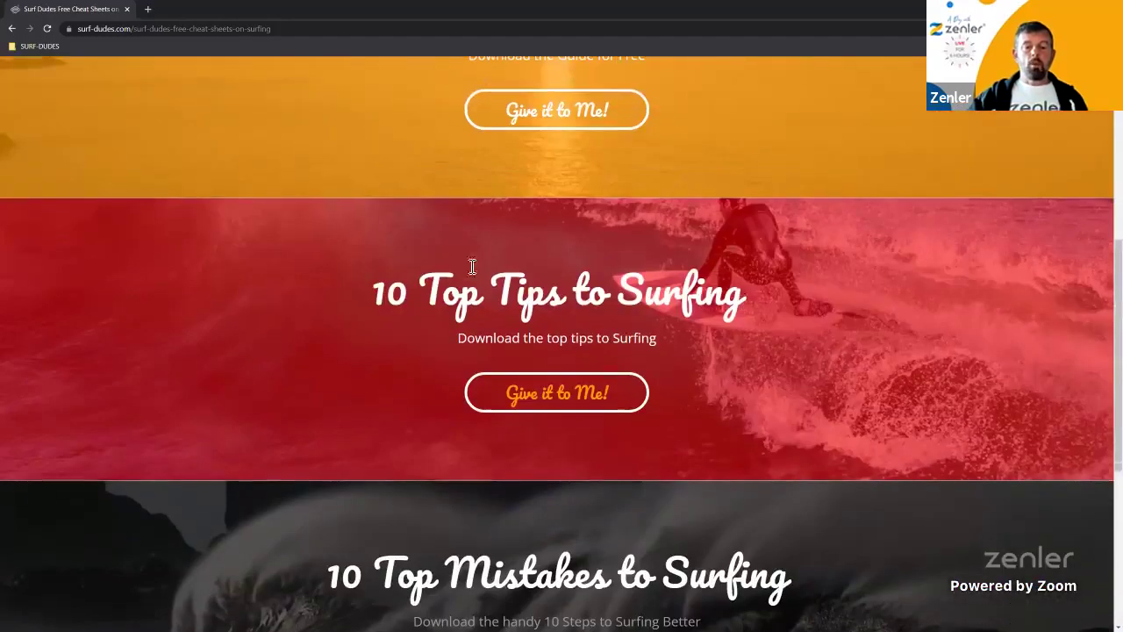
left_click(544, 403)
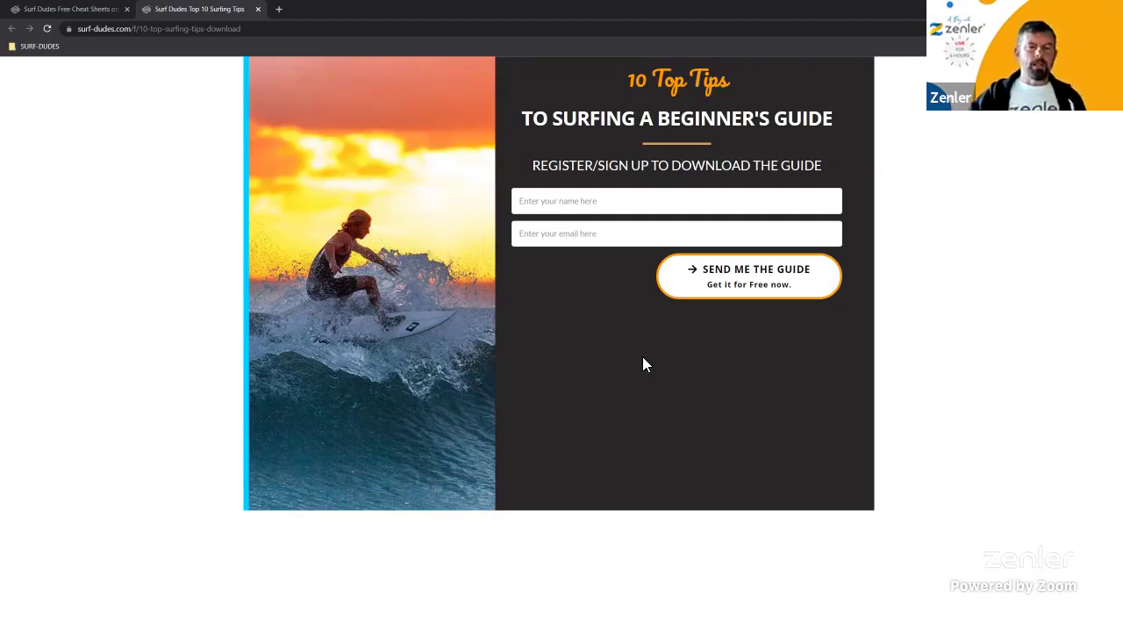
Return to the Free Stuff page and look over its welcome banner and free guide sections.
left_click(98, 10)
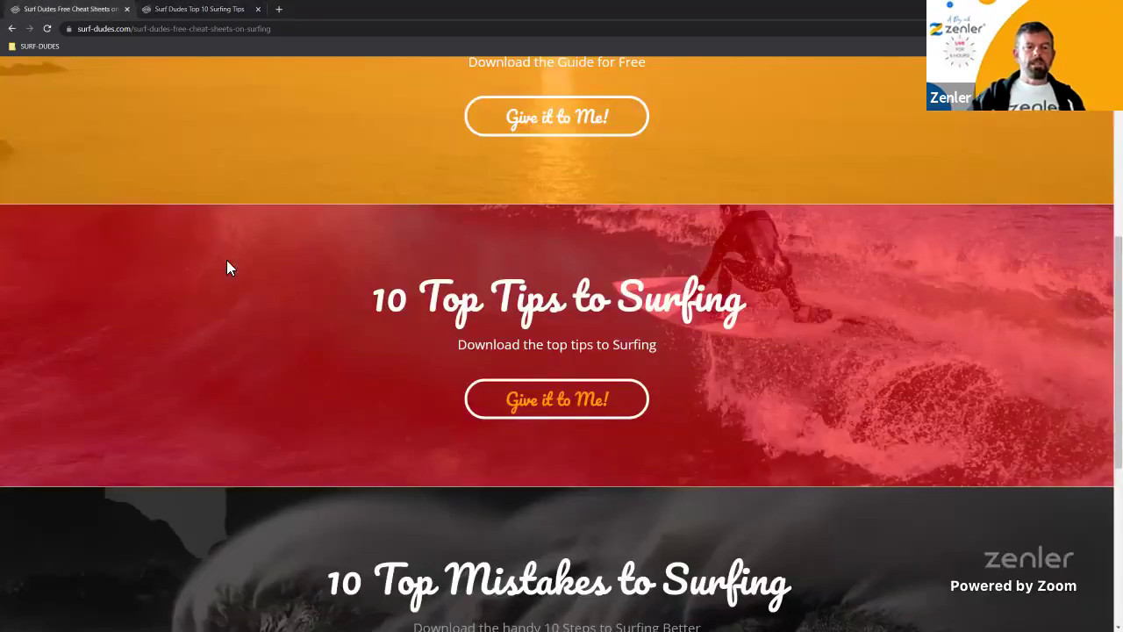
scroll(784, 381, "up", 5)
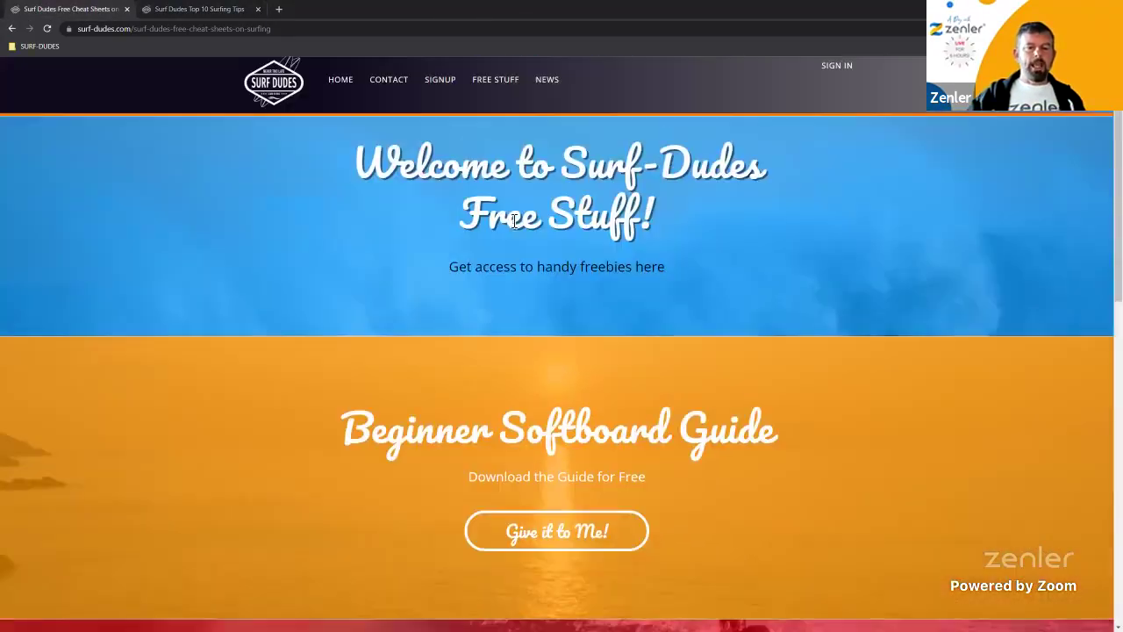
scroll(616, 463, "down", 5)
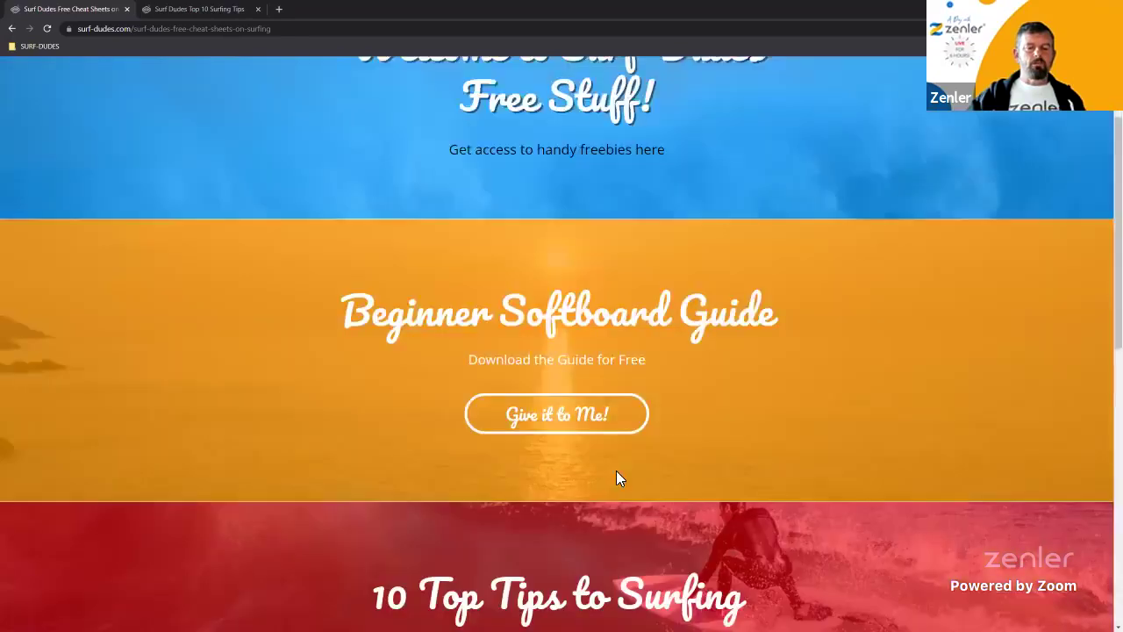
scroll(649, 456, "up", 3)
scroll(677, 432, "up", 2)
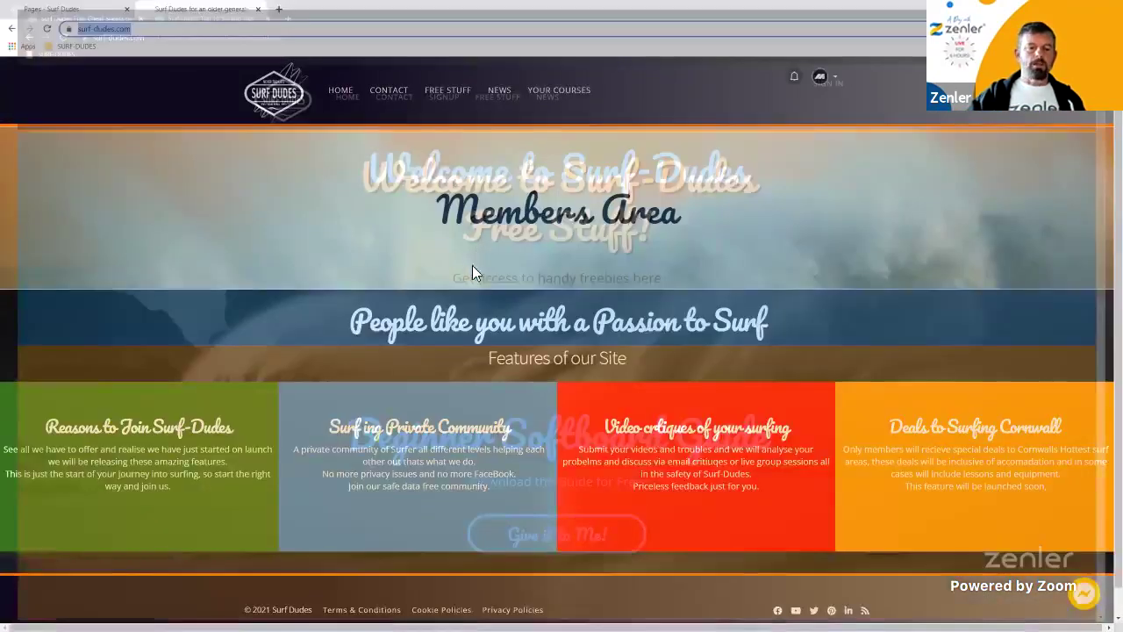
Go back to the logged-in admin's Pages list and close the site's Members Area page.
key("ctrl+shift+Tab")
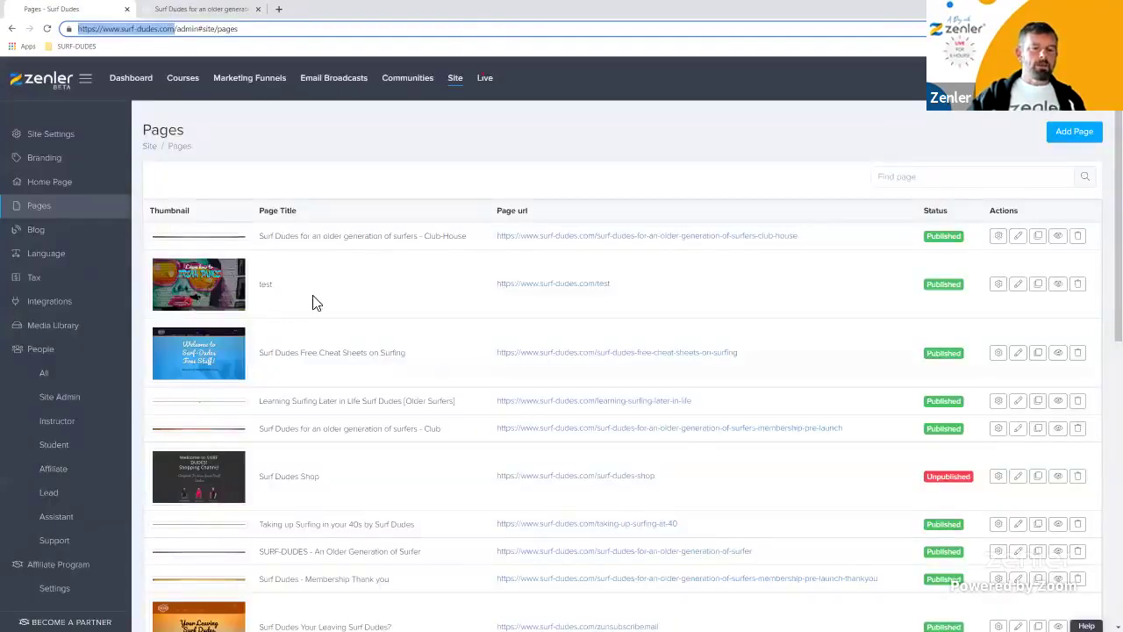
scroll(472, 290, "down", 1)
scroll(471, 290, "up", 1)
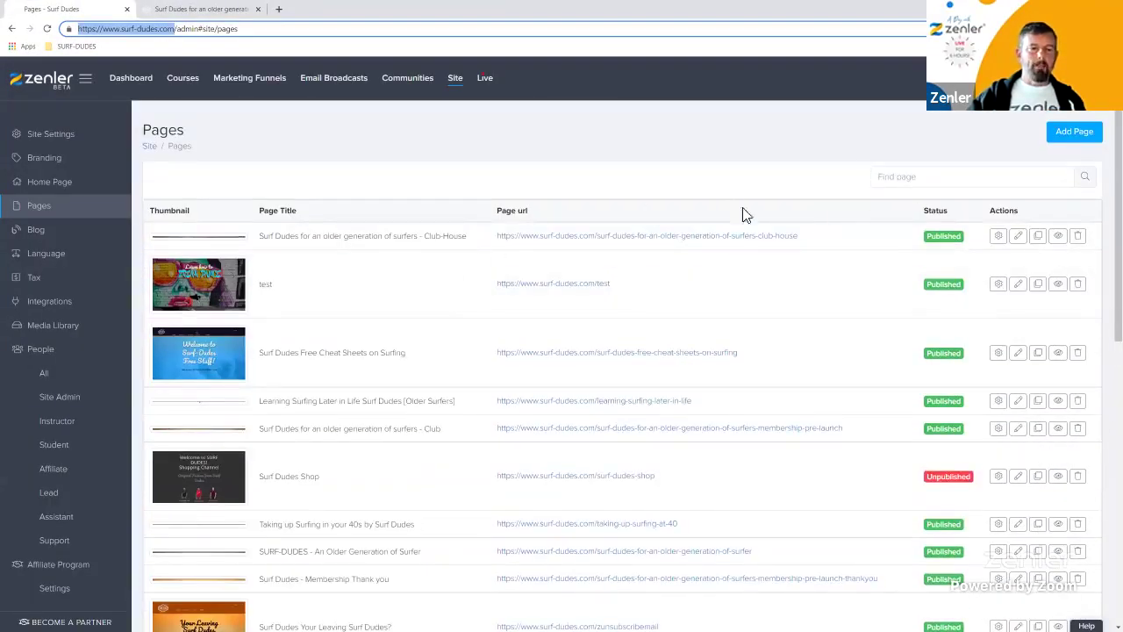
left_click(206, 11)
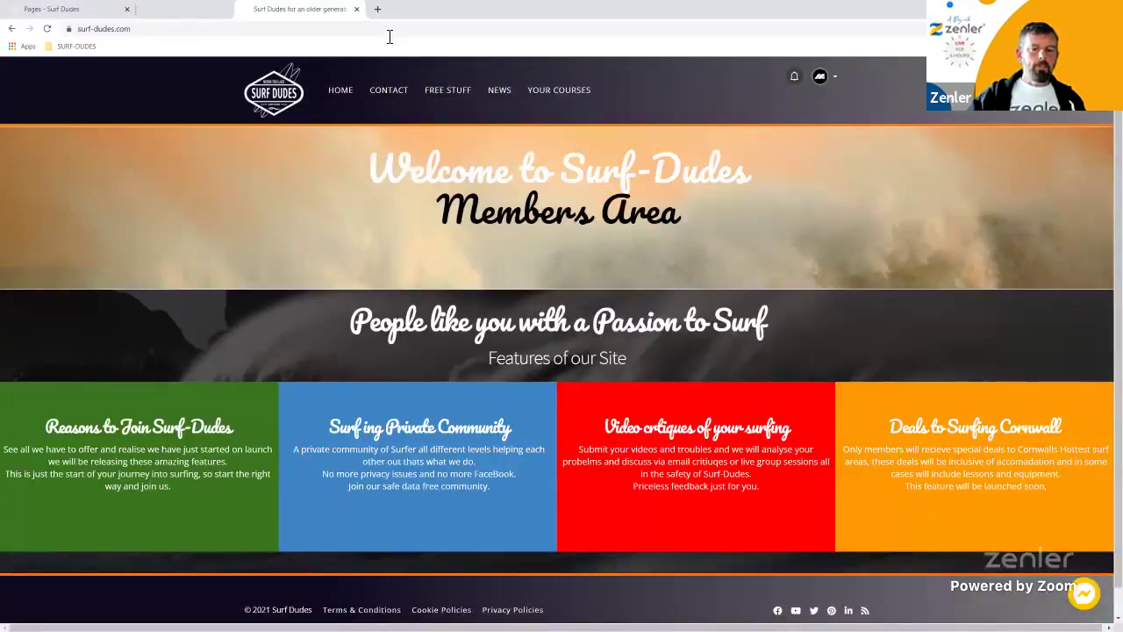
key("ctrl+w")
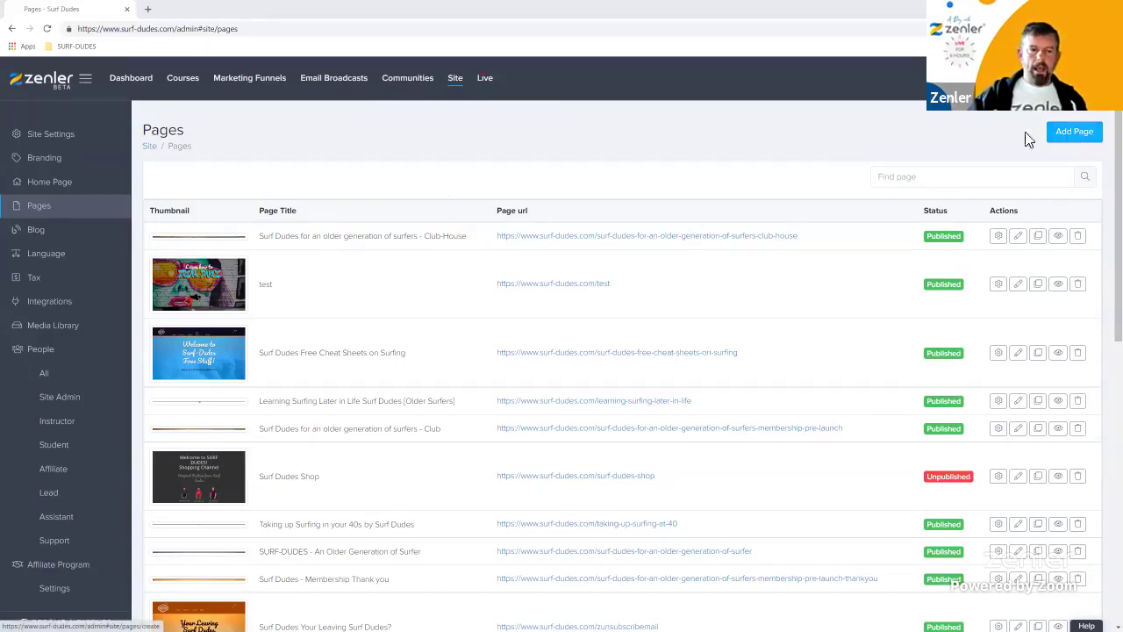
Add a blank, unpublished page titled TEST2 with the url test2, visible for all users, and open it in the editor.
left_click(1066, 132)
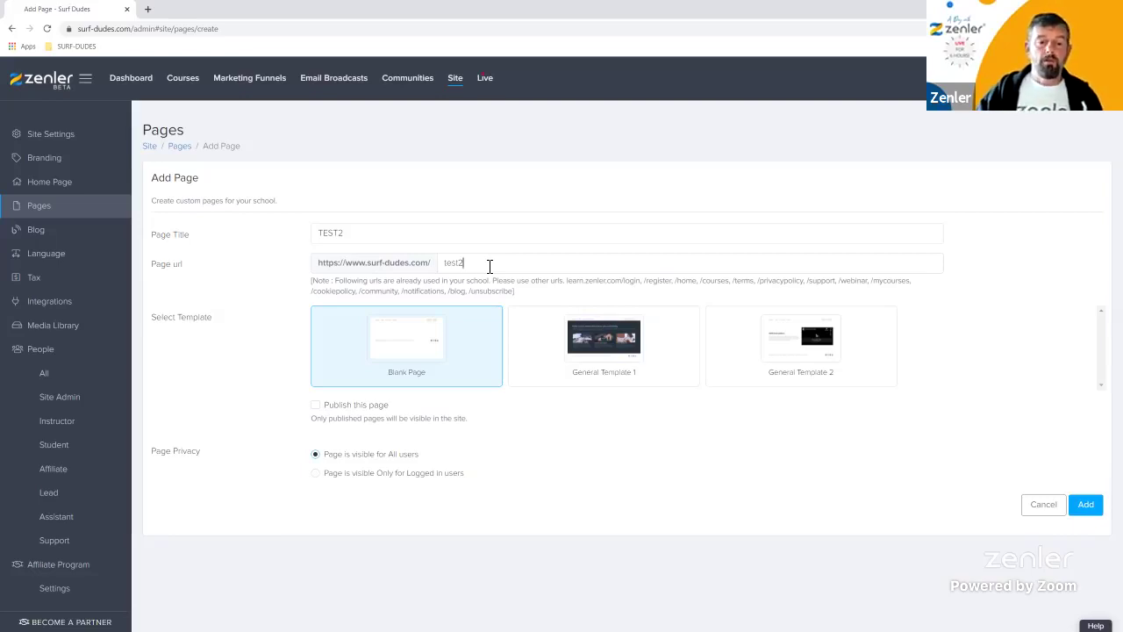
double_click(337, 233)
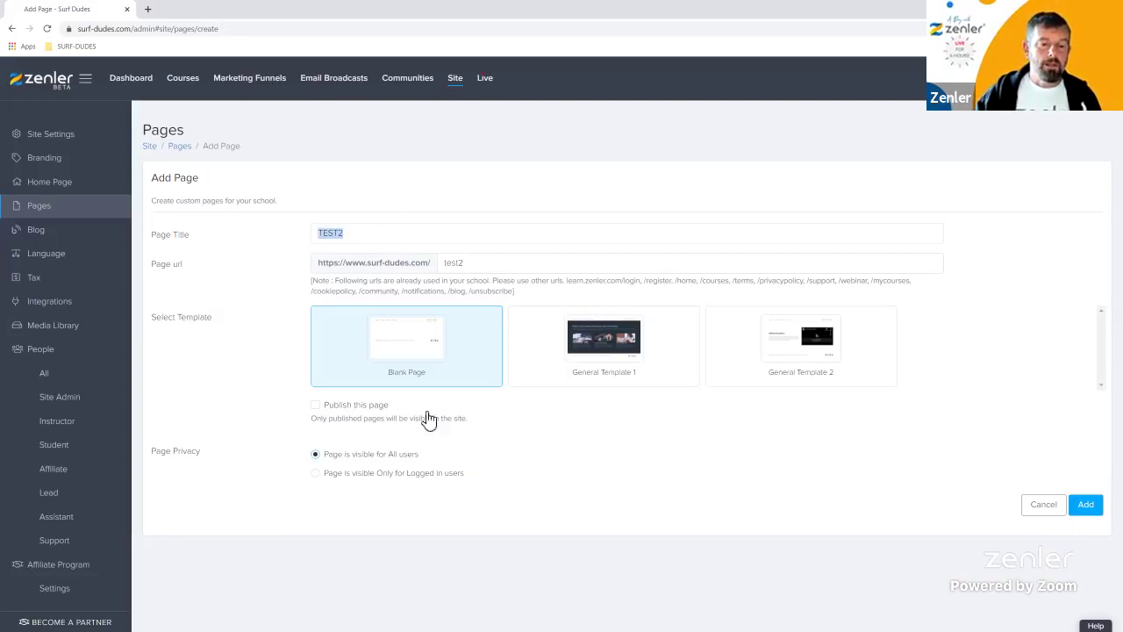
left_click(523, 440)
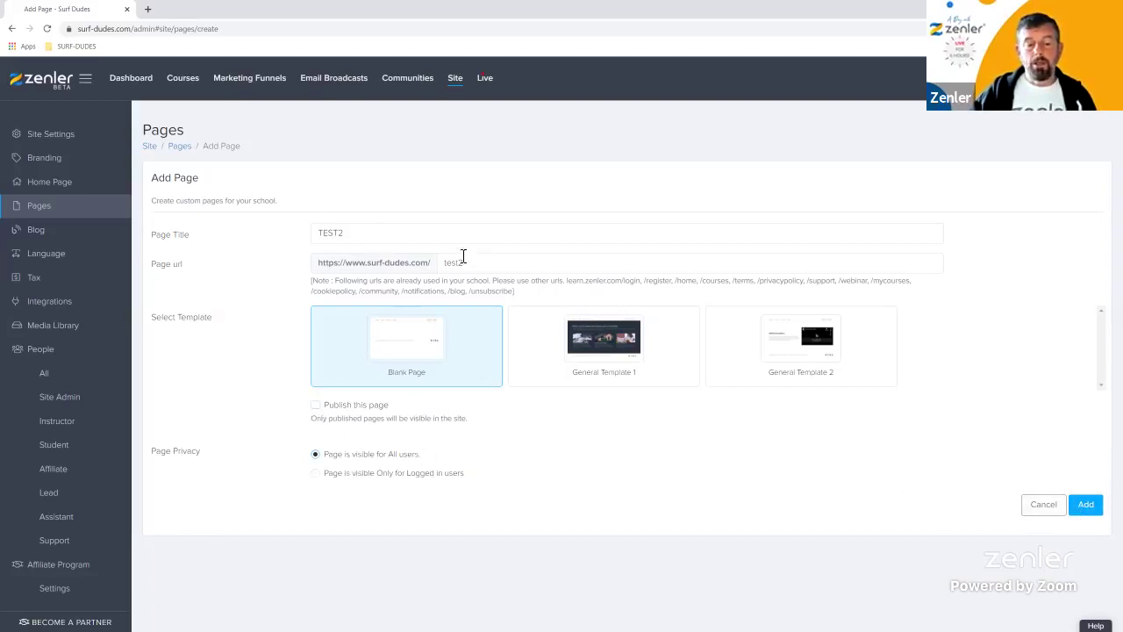
left_click(1086, 516)
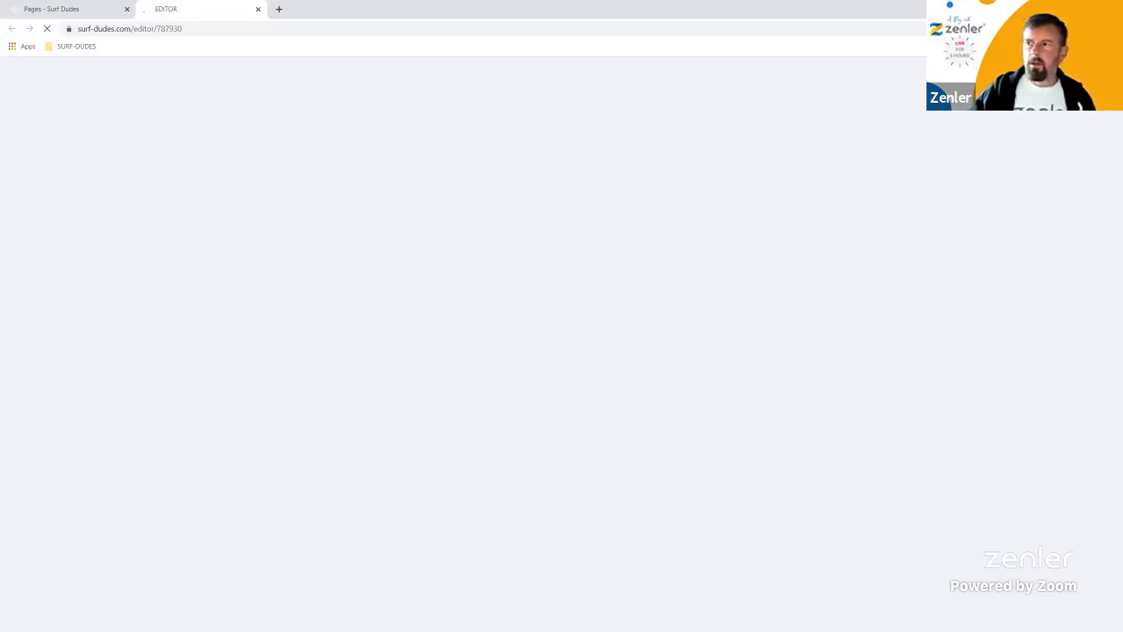
Review the live Free Stuff page's welcome banner and Beginner Softboard Guide section, then return to the page editor.
key("alt+Tab")
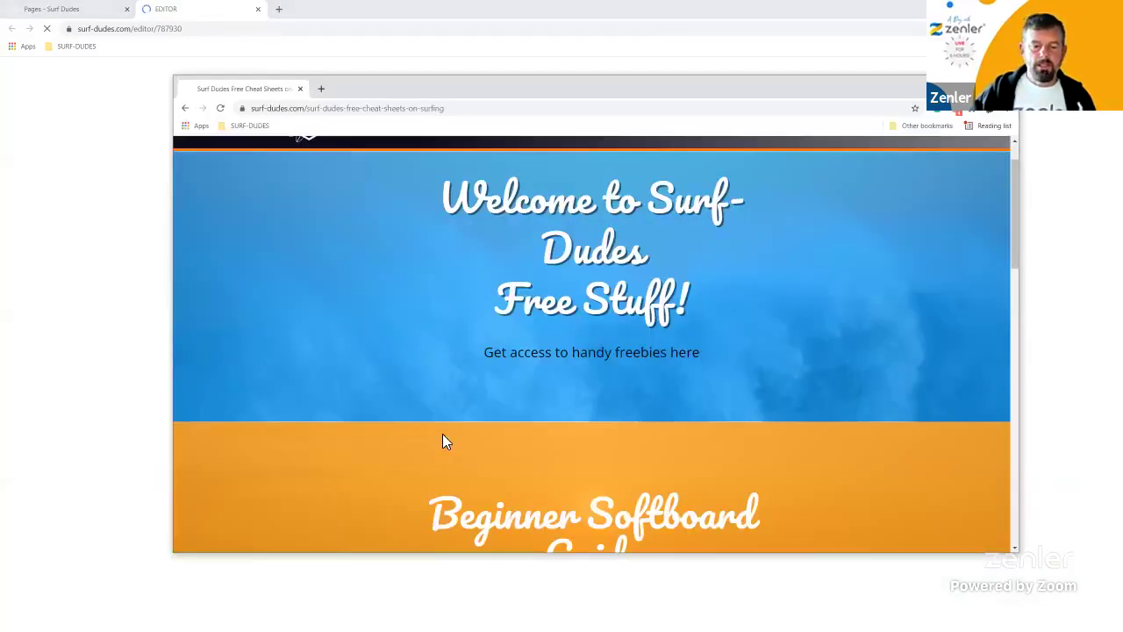
scroll(589, 341, "down", 3)
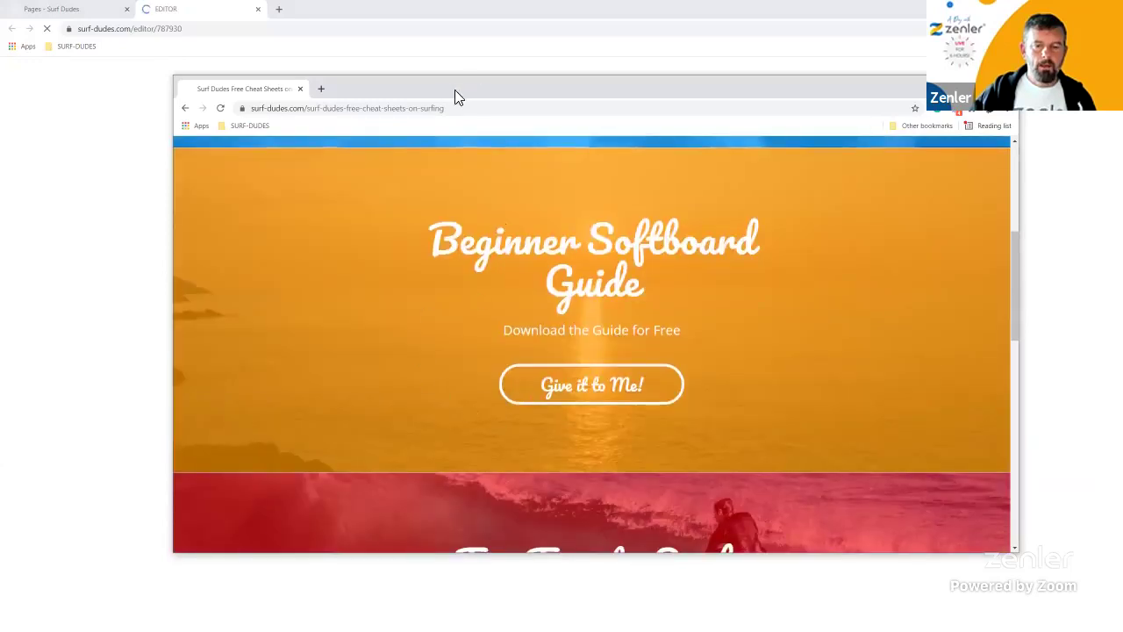
key("alt+Tab")
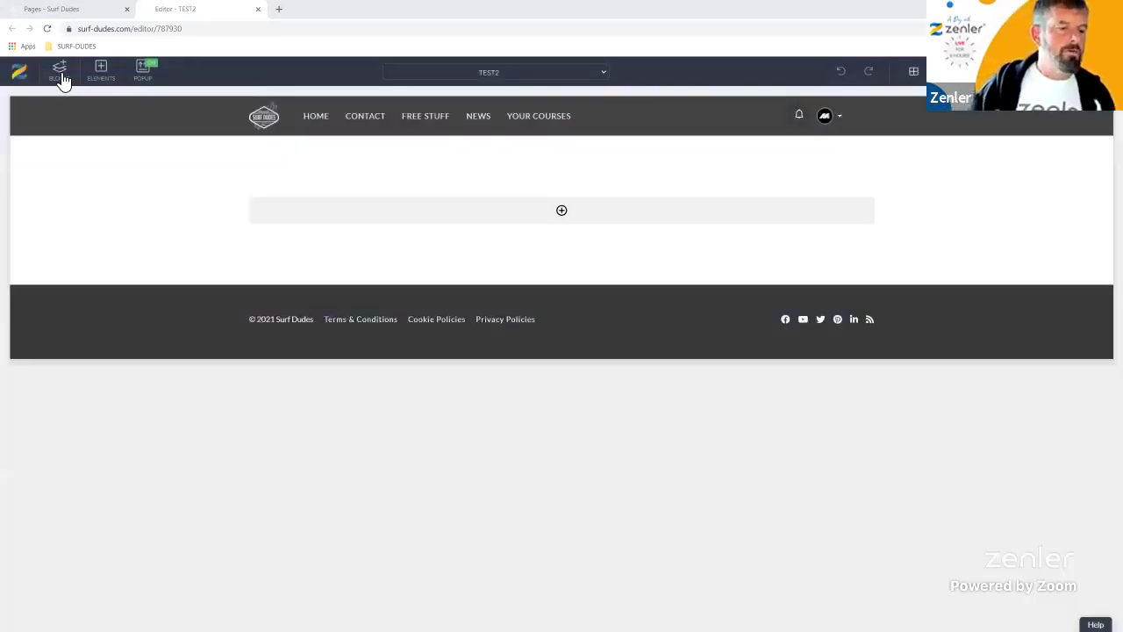
Look through the block library's categories, including the Call to action designs.
left_click(60, 75)
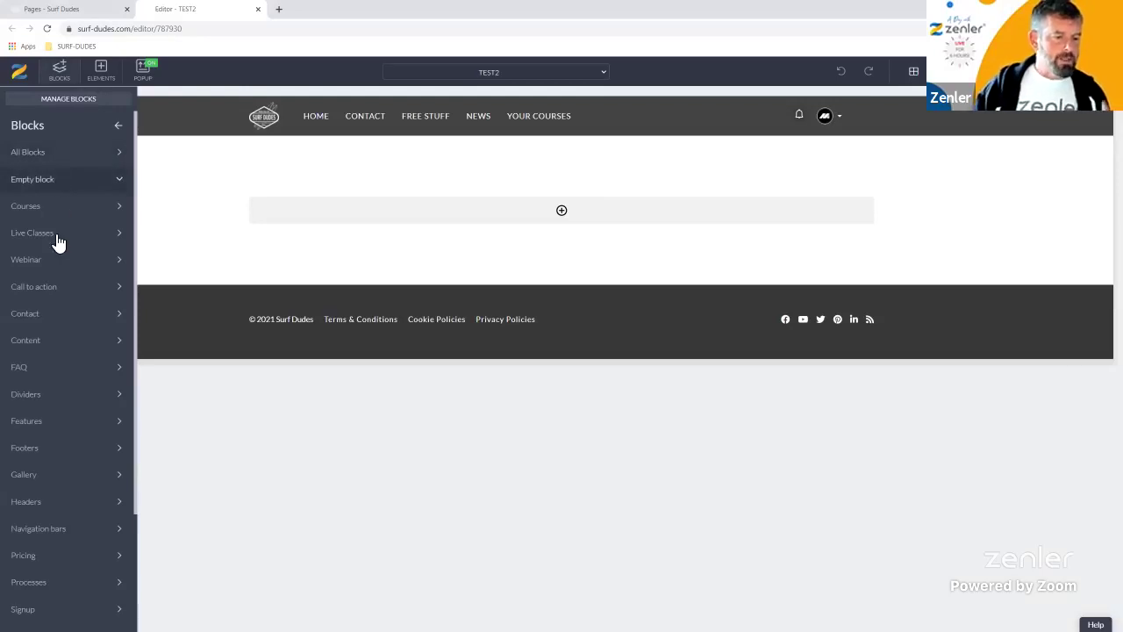
left_click(55, 287)
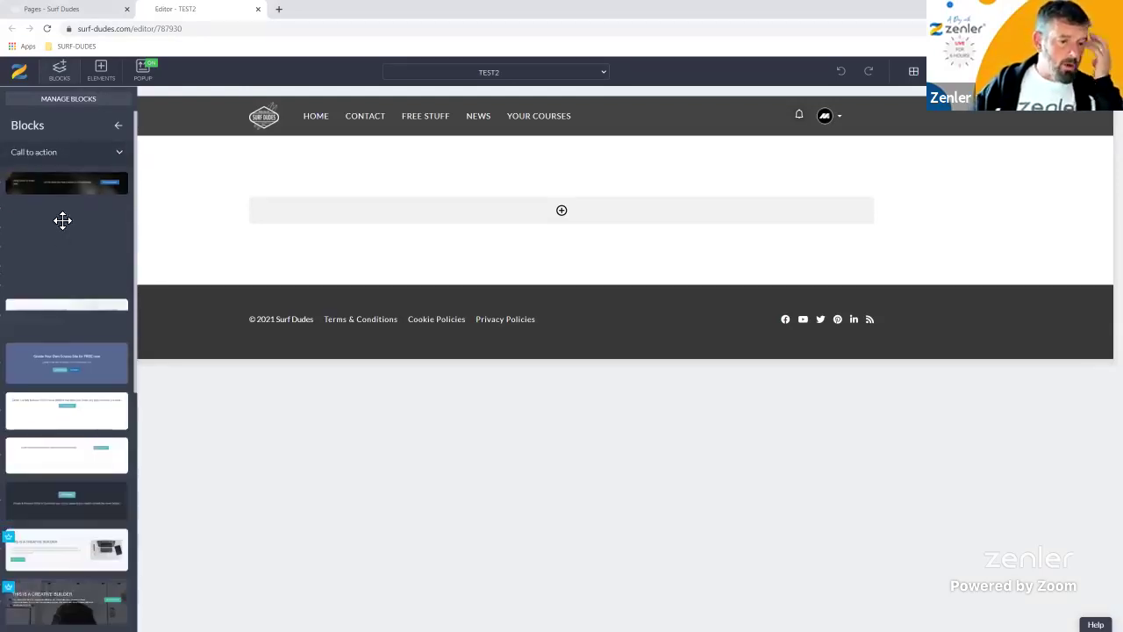
left_click(110, 155)
left_click(61, 179)
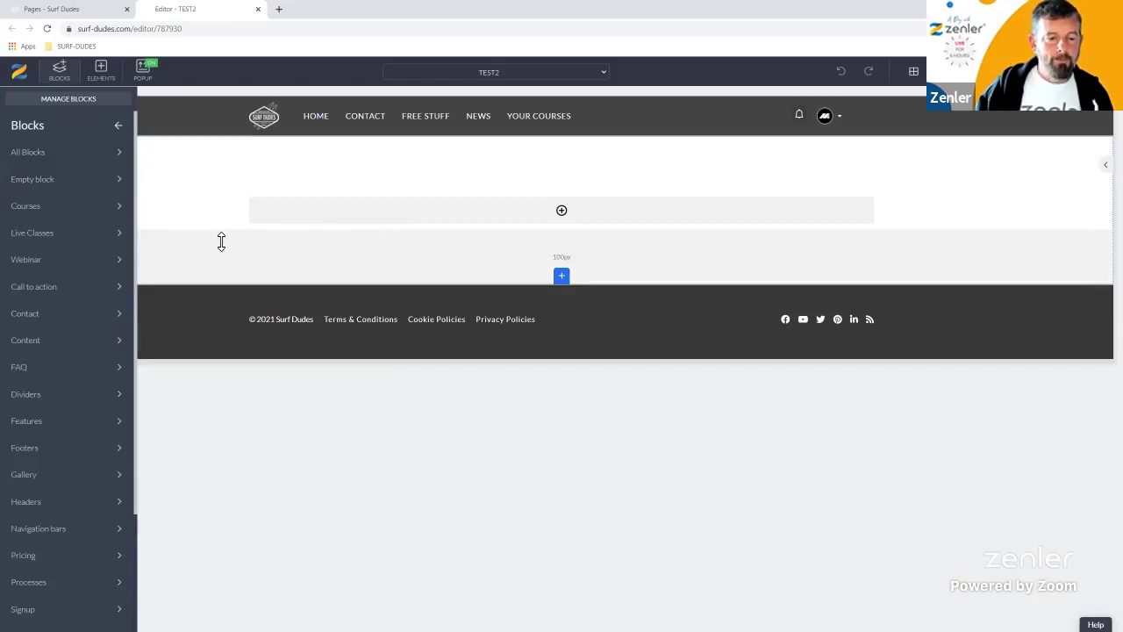
Delete the default block between the TEST2 page's header and footer.
left_click(199, 215)
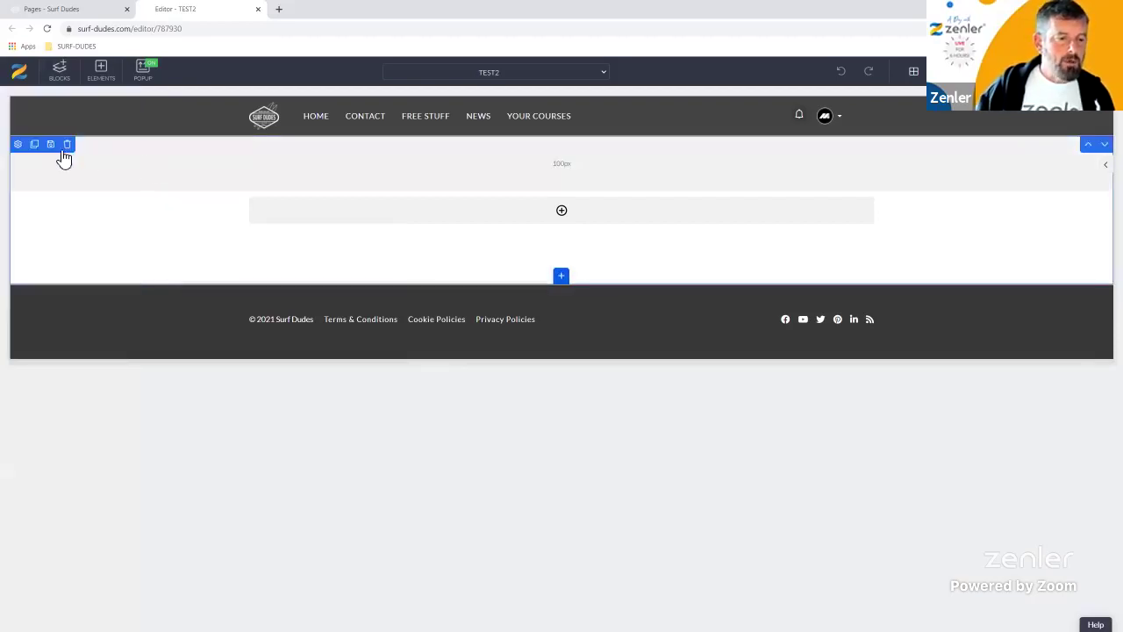
left_click(68, 145)
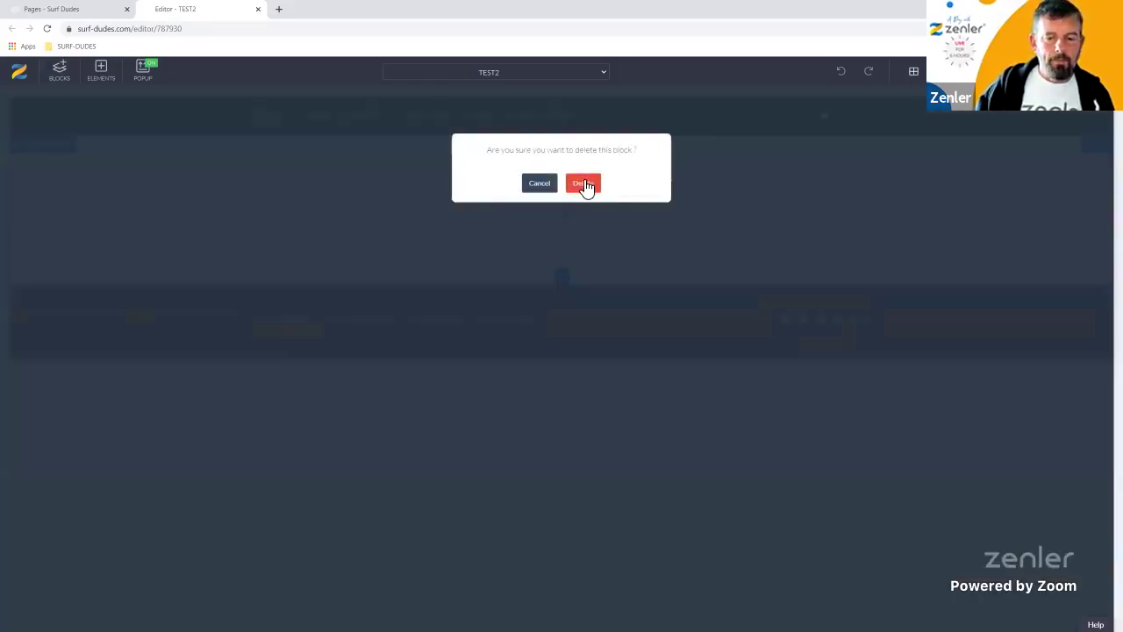
left_click(586, 185)
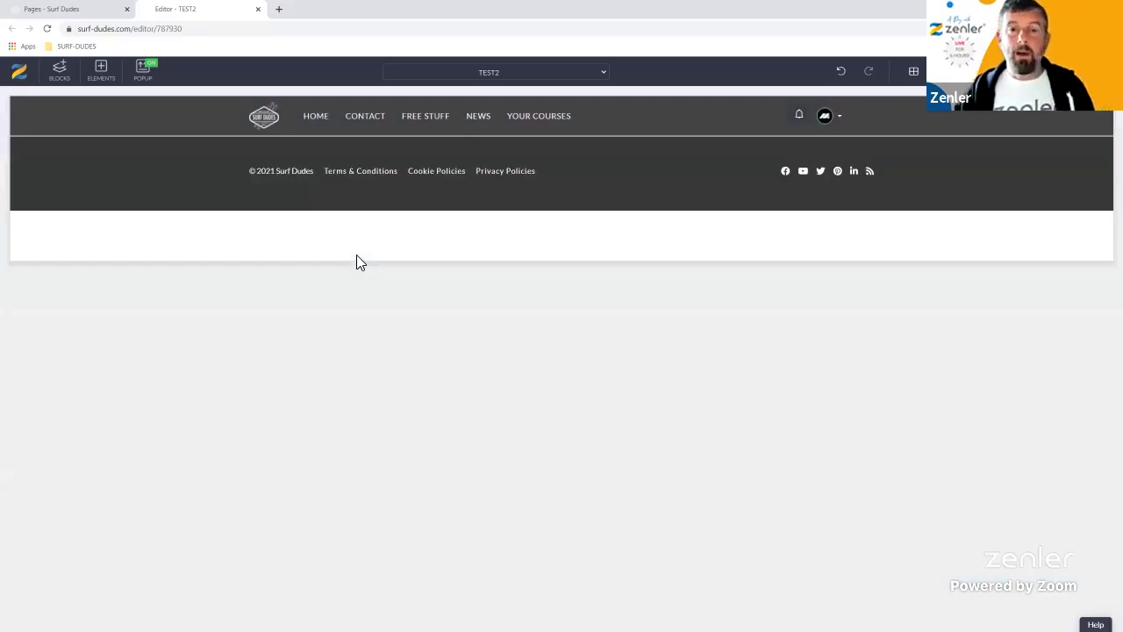
Add an empty block to the page between the site header and footer.
left_click(60, 77)
left_click(88, 181)
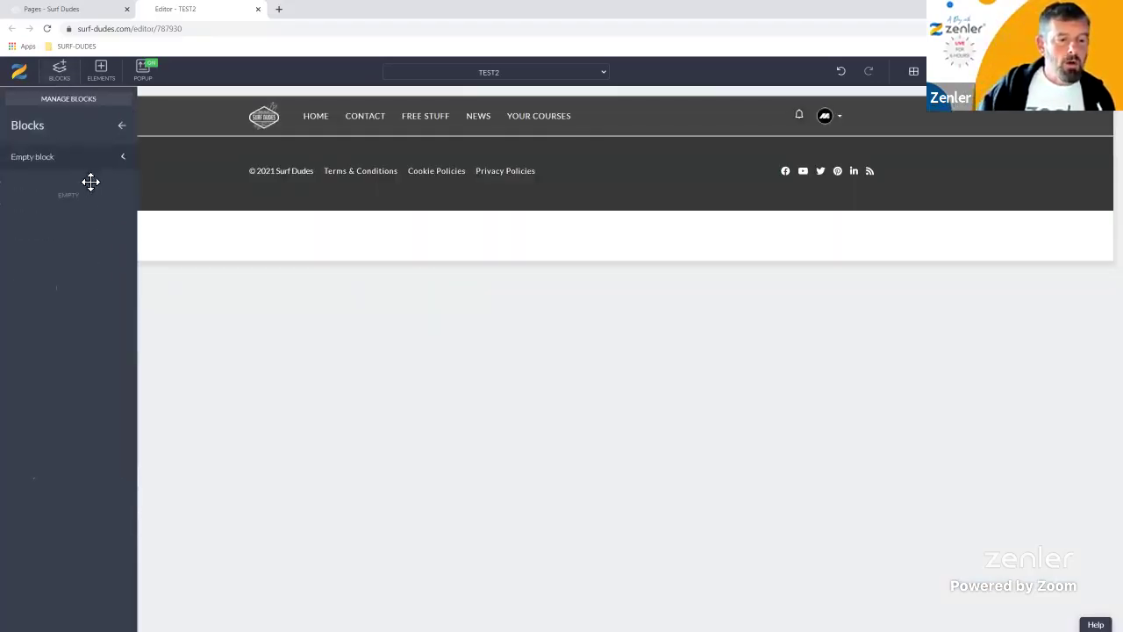
left_click_drag(33, 205, 369, 188)
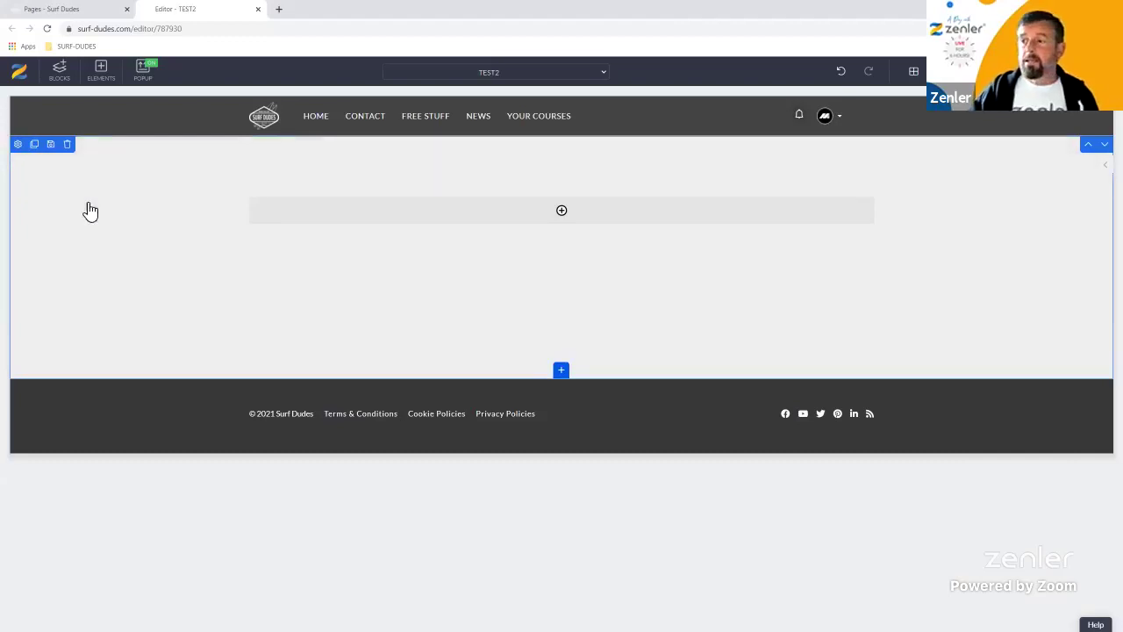
Set the empty block's background color to orange.
left_click(277, 221)
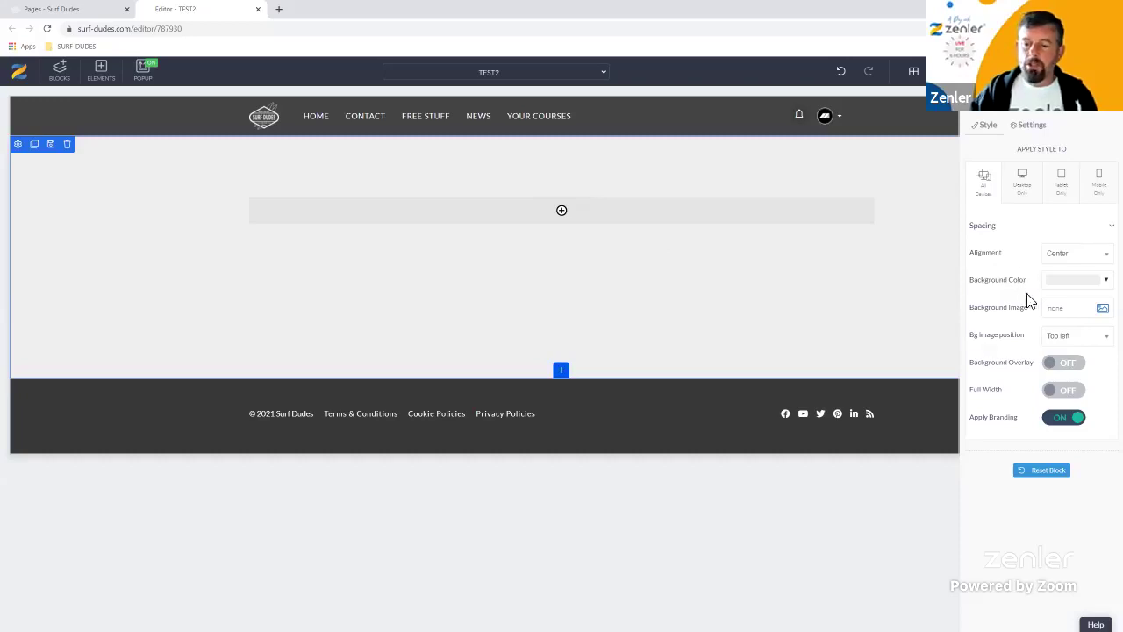
left_click(1072, 279)
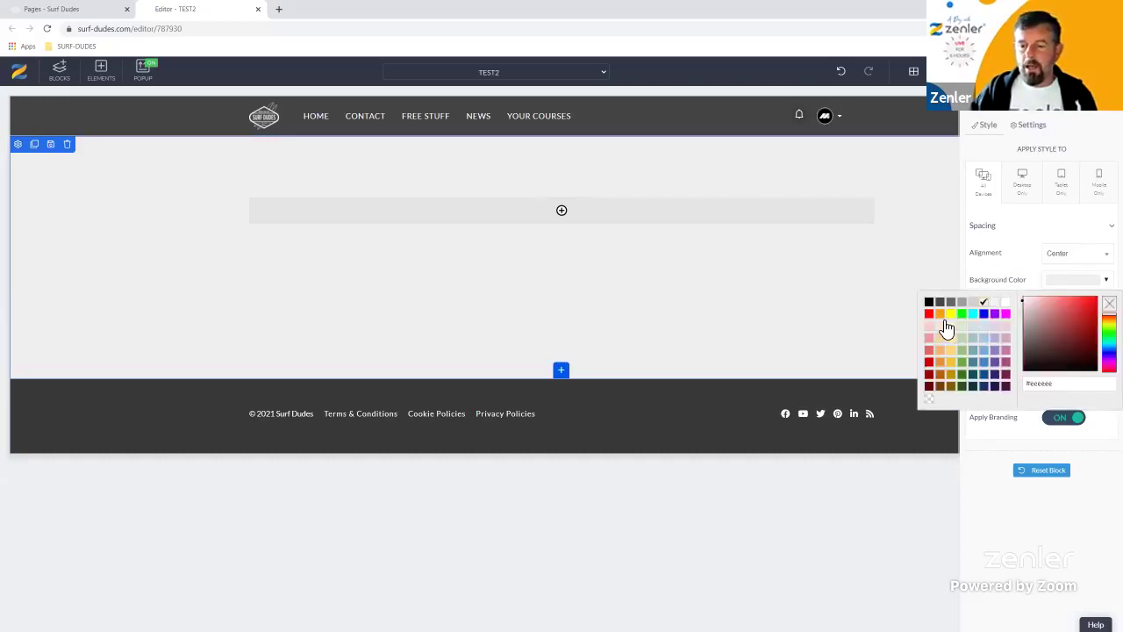
left_click(946, 324)
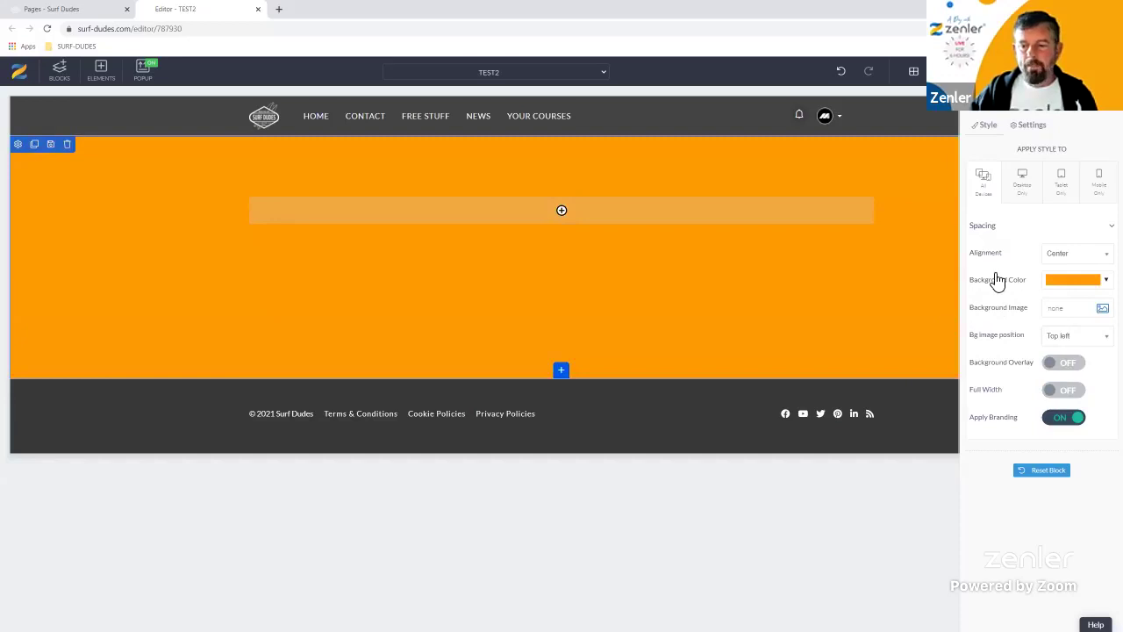
Use the 1280 x 959 sunset-over-sea picture from My Library as the block's background image.
left_click(1086, 311)
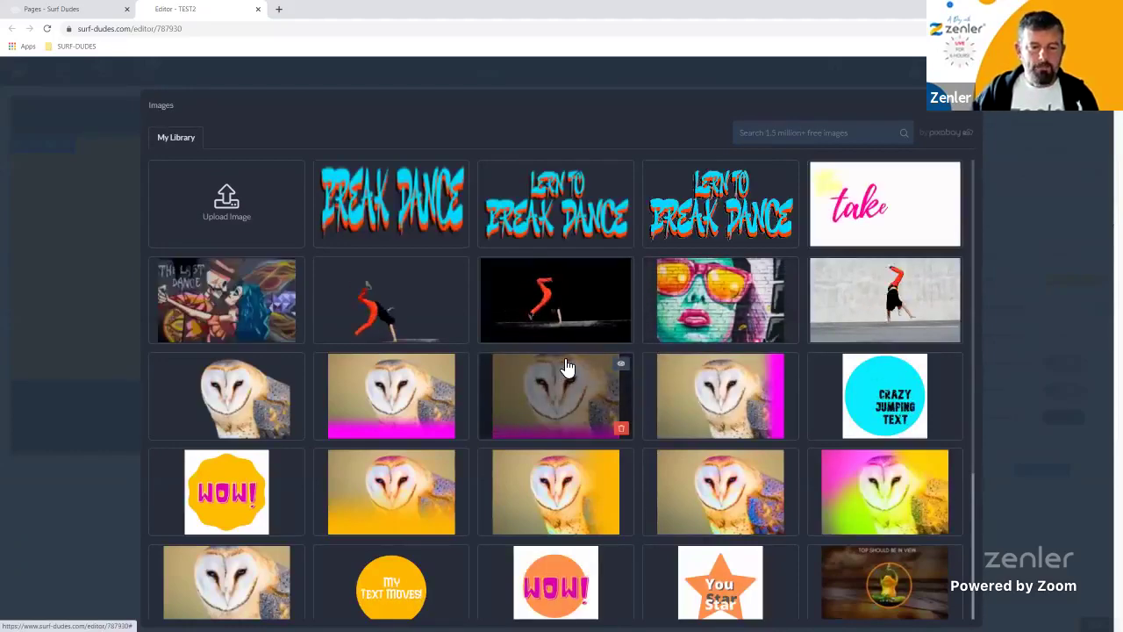
scroll(675, 364, "down", 3)
scroll(676, 364, "down", 2)
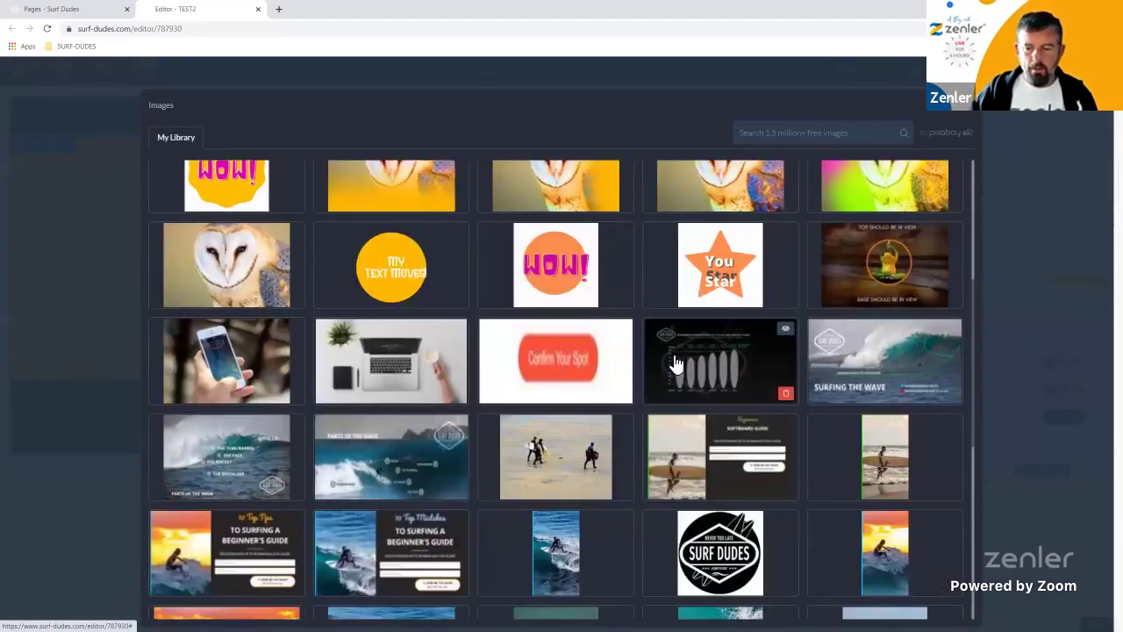
scroll(676, 365, "down", 4)
mouse_move(676, 364)
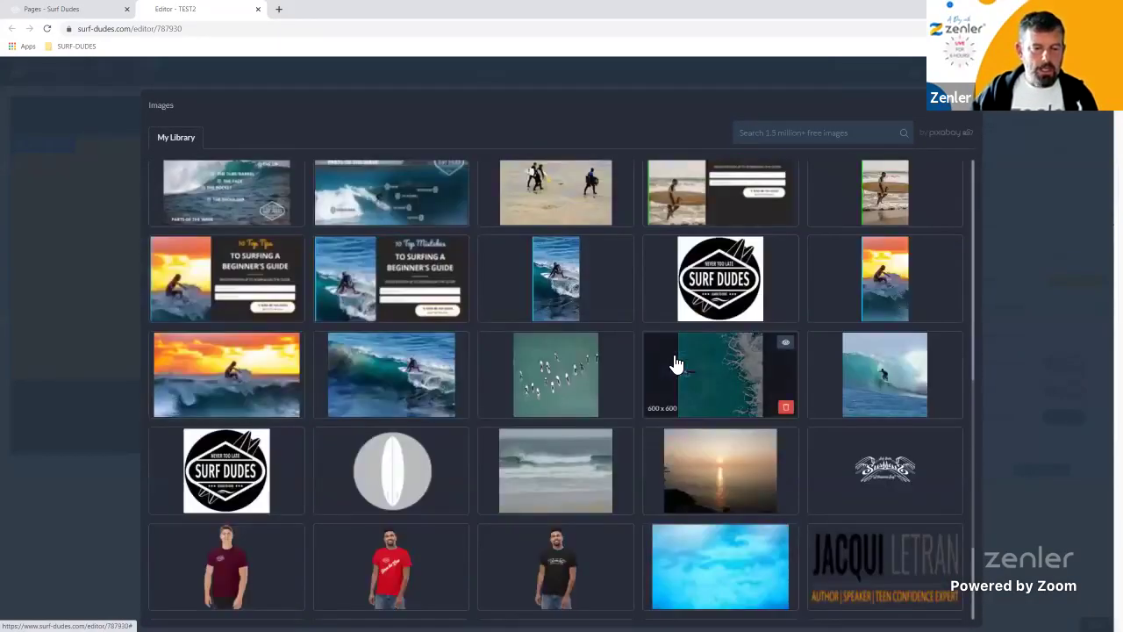
scroll(675, 364, "down", 2)
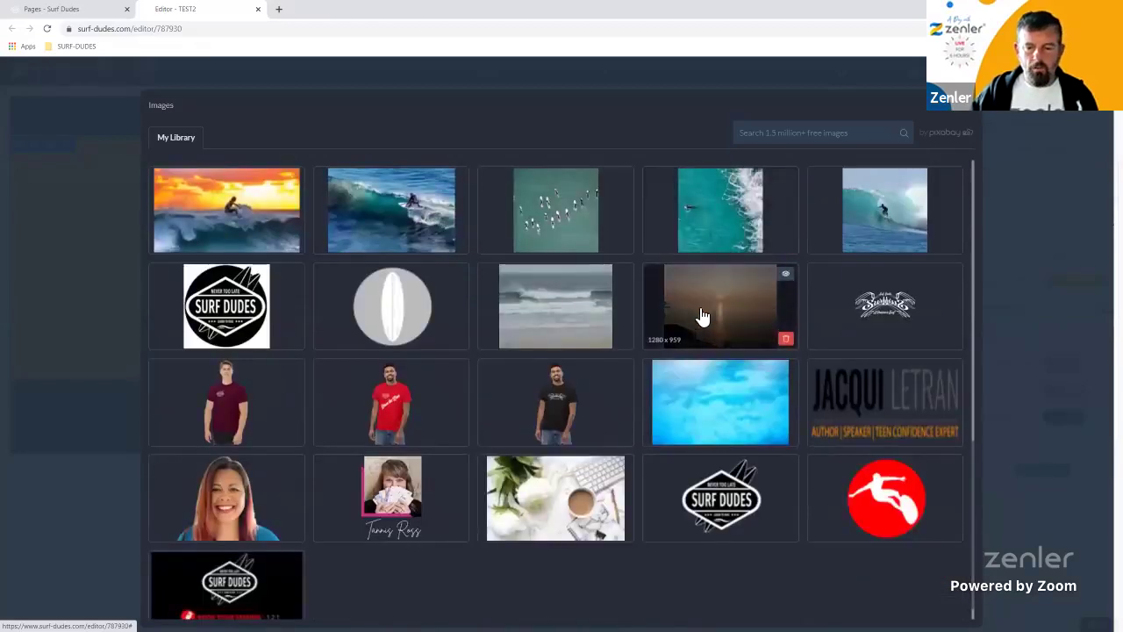
left_click(702, 313)
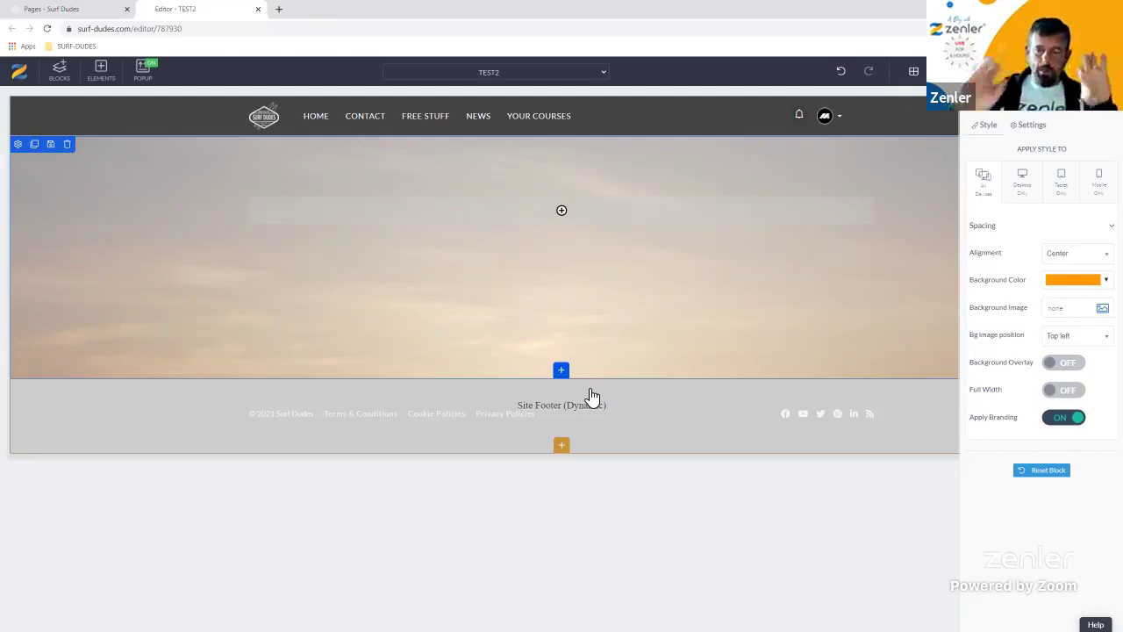
Set the block's background image position to Center center.
left_click(1077, 342)
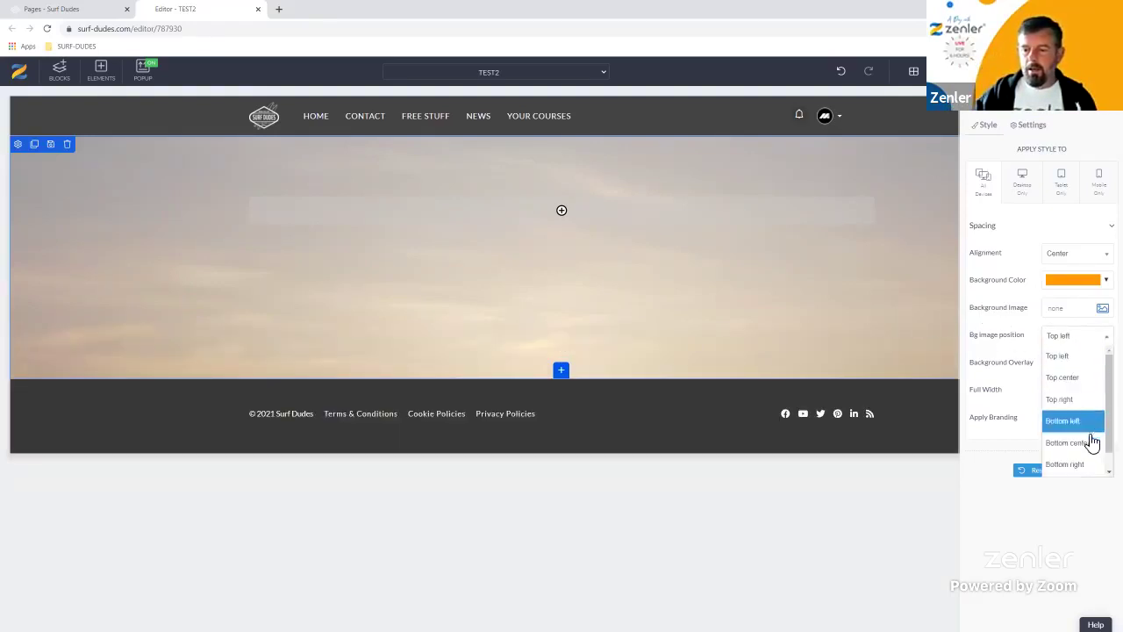
scroll(1084, 457, "down", 1)
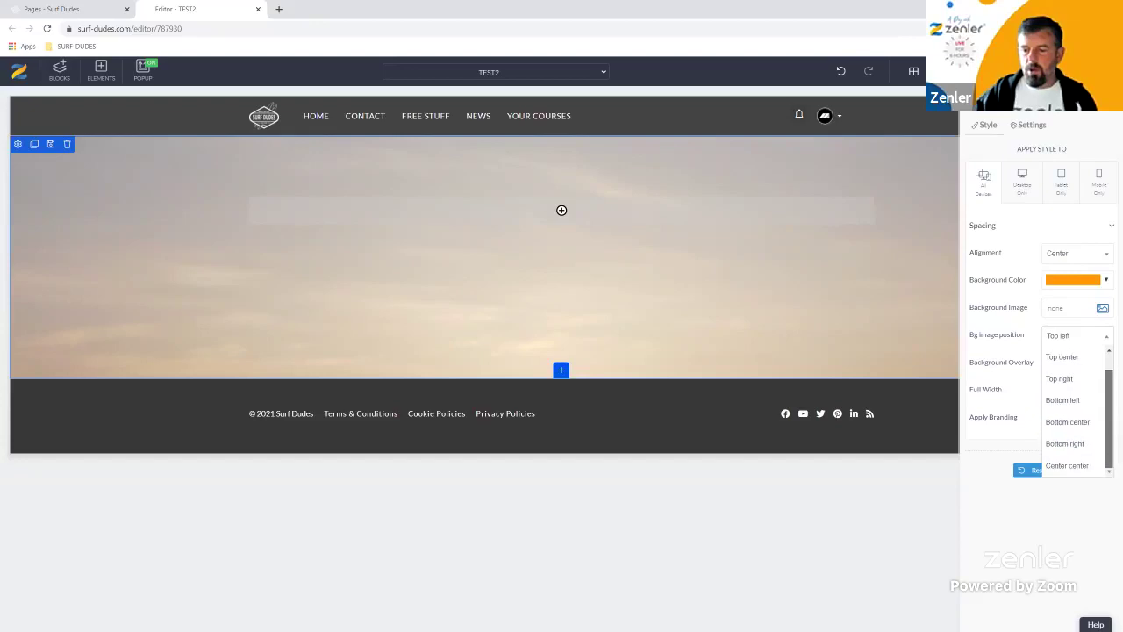
left_click(1078, 467)
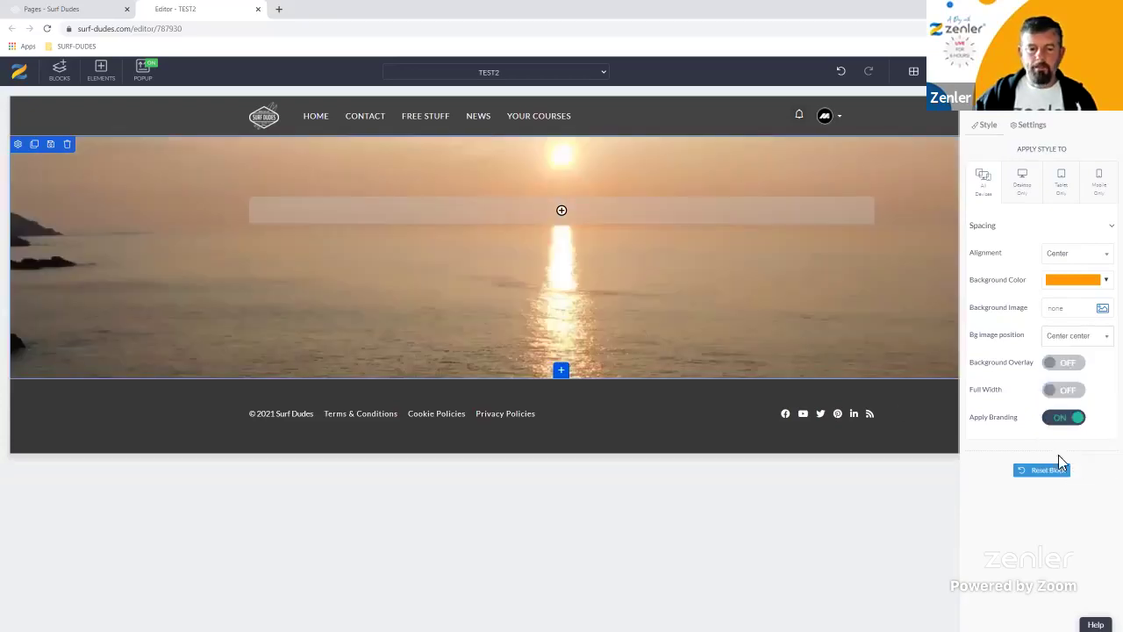
Increase the sunset block's top spacing and adjust its bottom spacing to make the section taller with its content row lower.
left_click(372, 379)
left_click_drag(357, 285, 352, 328)
left_click_drag(242, 184, 238, 267)
left_click_drag(265, 399, 259, 437)
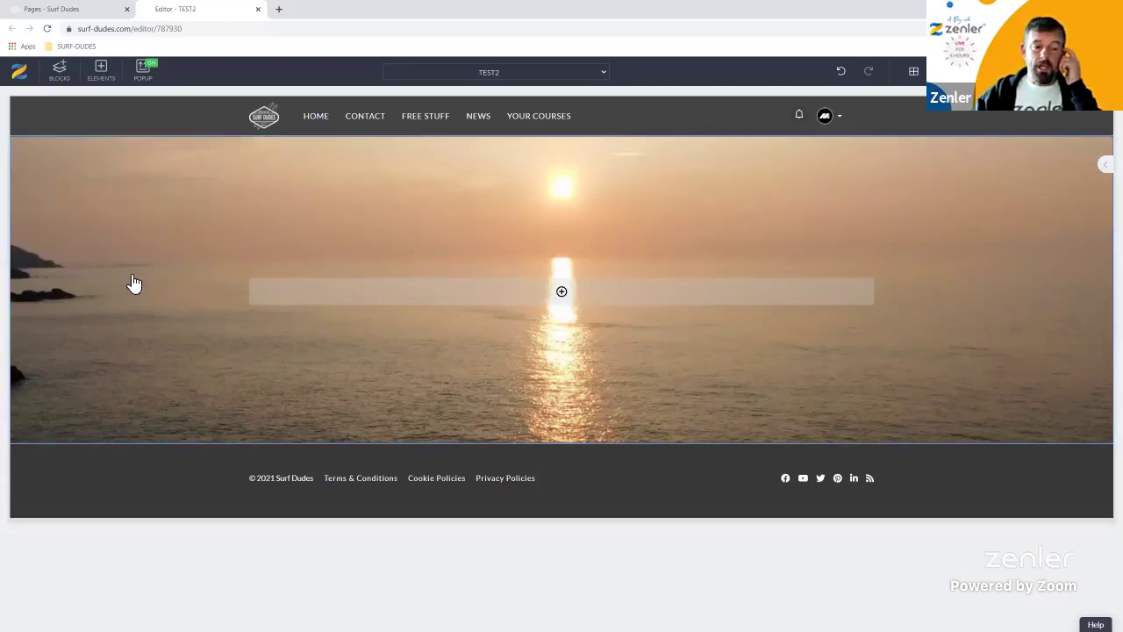
Turn on the sunset block's background overlay, with an orange overlay color and 0.3 opacity.
left_click(17, 144)
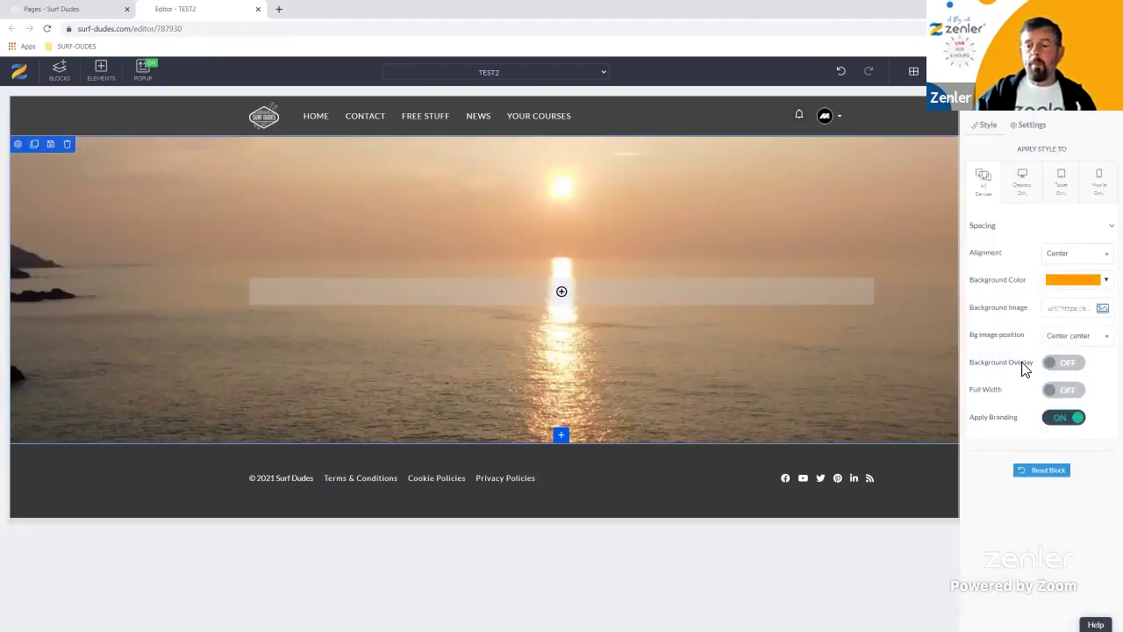
left_click(1072, 363)
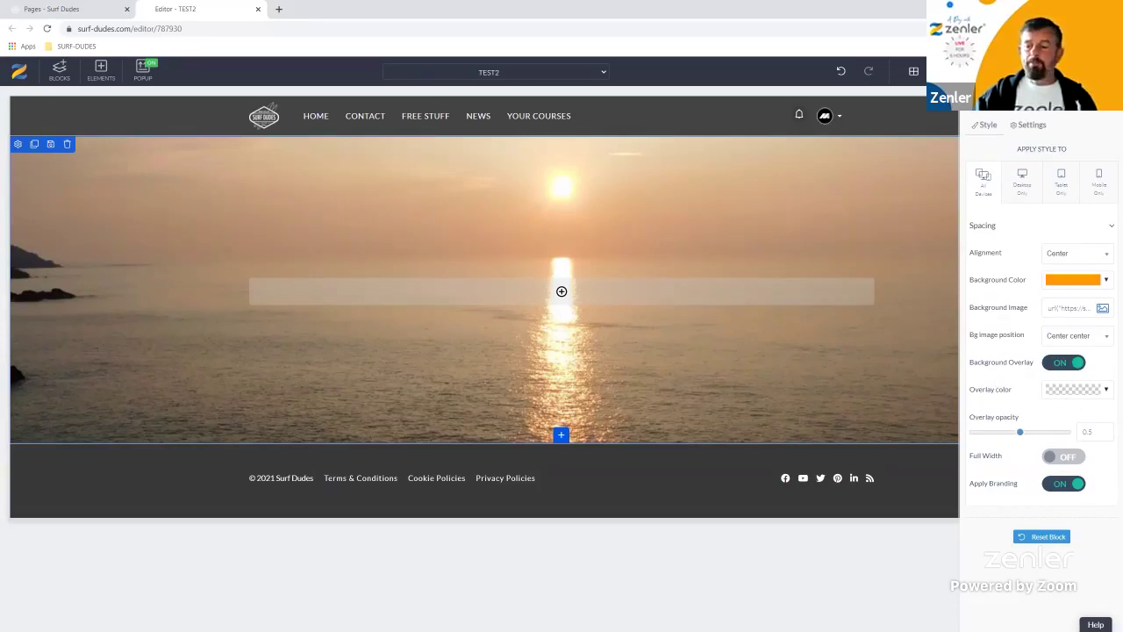
left_click(1078, 389)
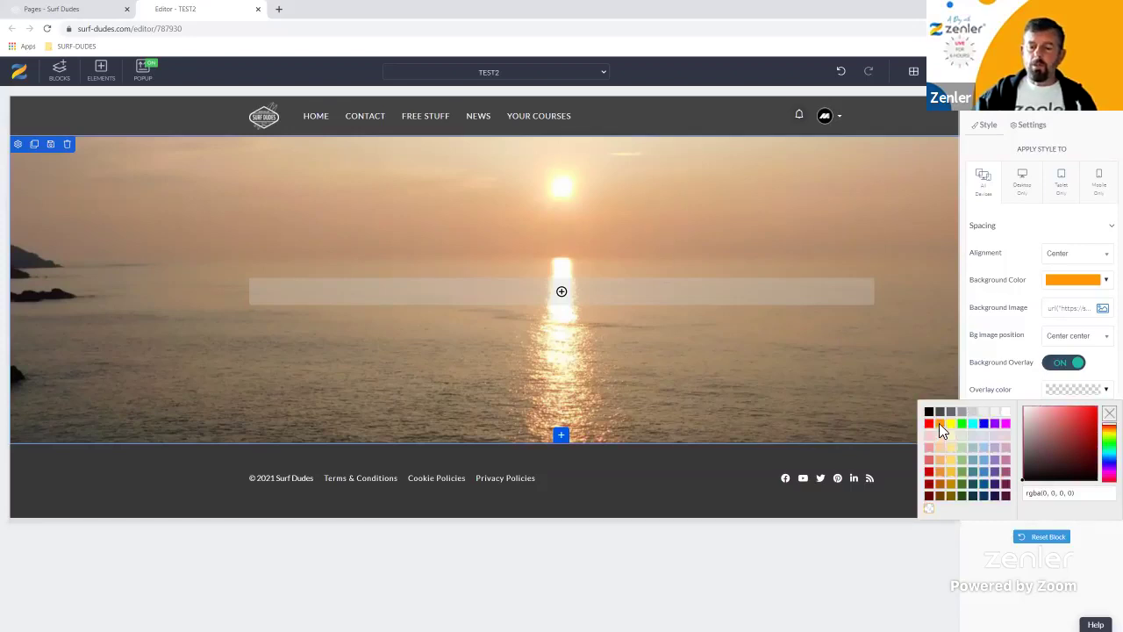
left_click(941, 426)
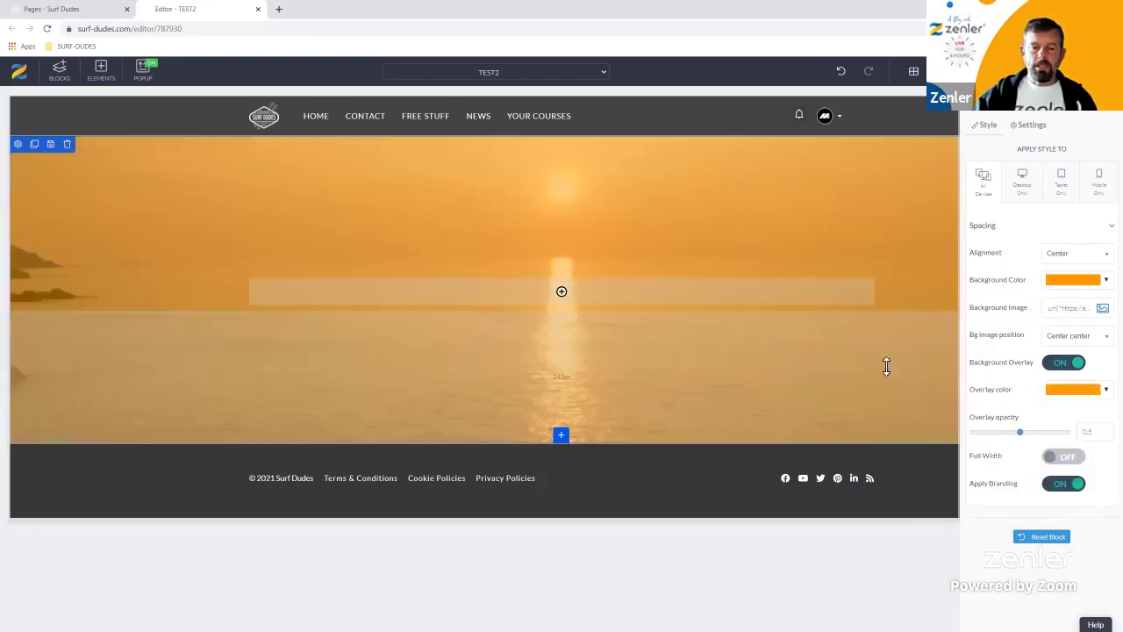
left_click_drag(1018, 437, 1072, 445)
left_click_drag(1066, 437, 1008, 443)
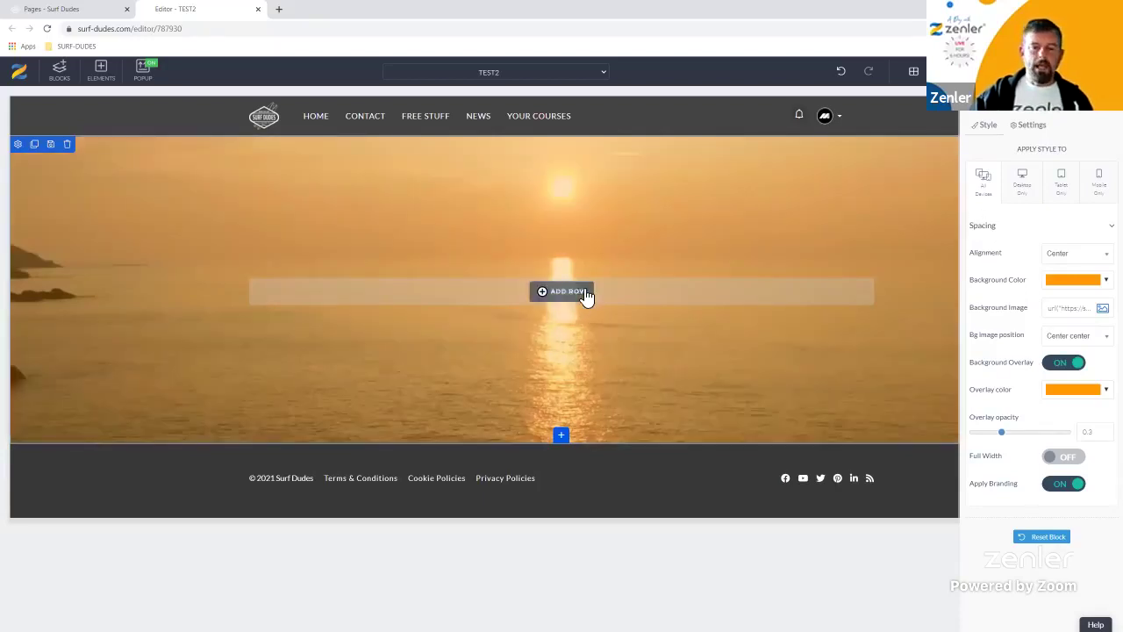
Add a single-column 100% row to the sunset block.
left_click(573, 295)
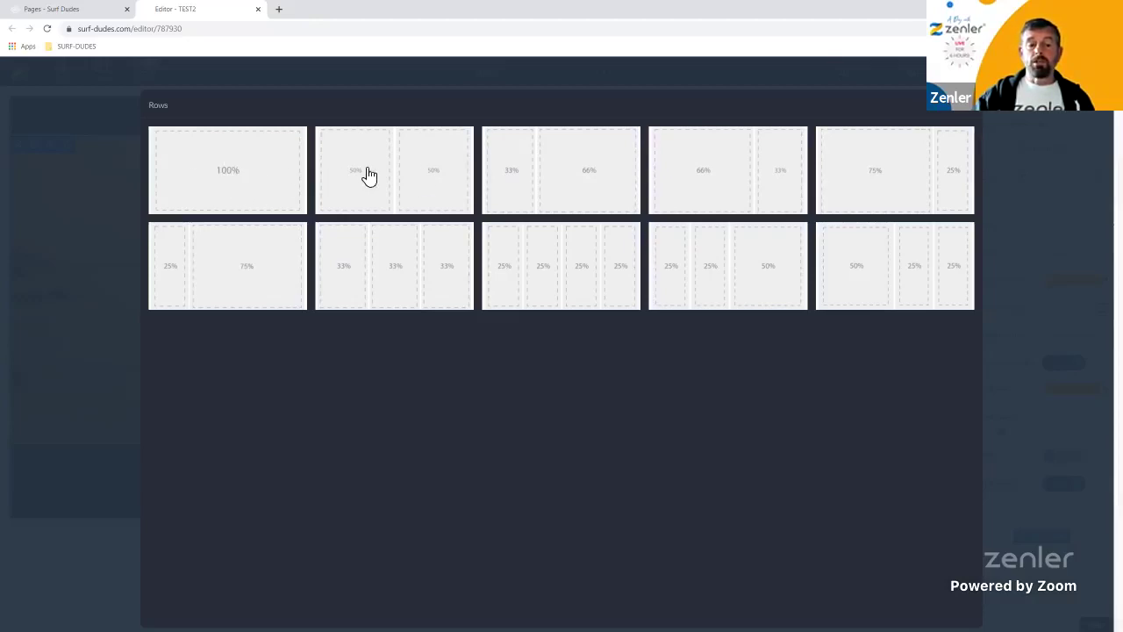
left_click(197, 170)
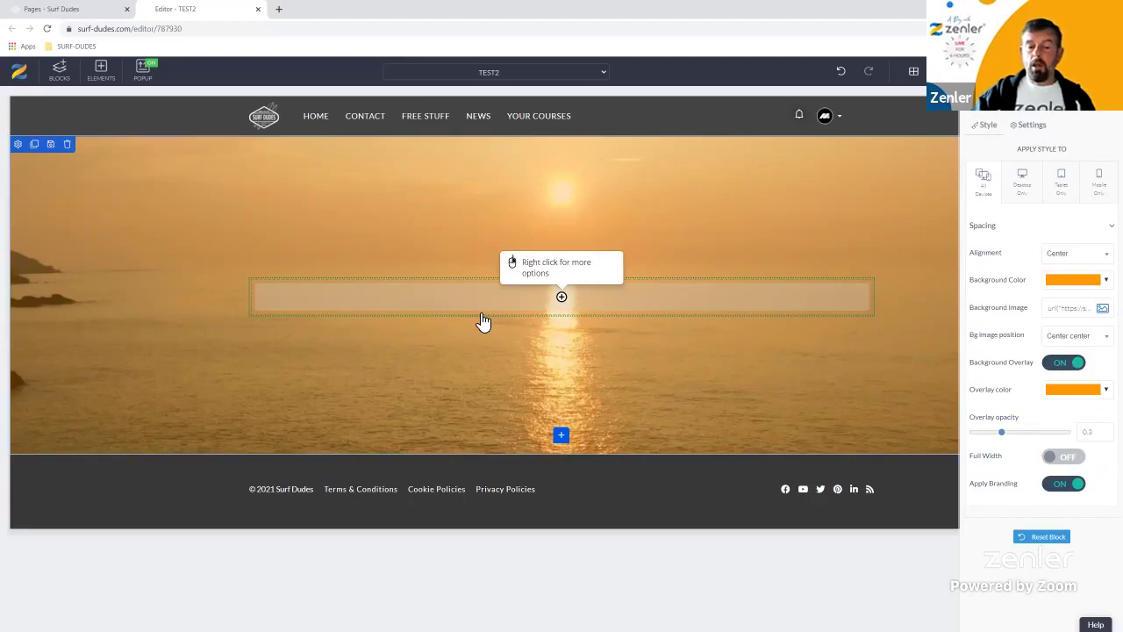
Add a new column to the sunset block's row, and delete that column again.
left_click(483, 319)
right_click(628, 305)
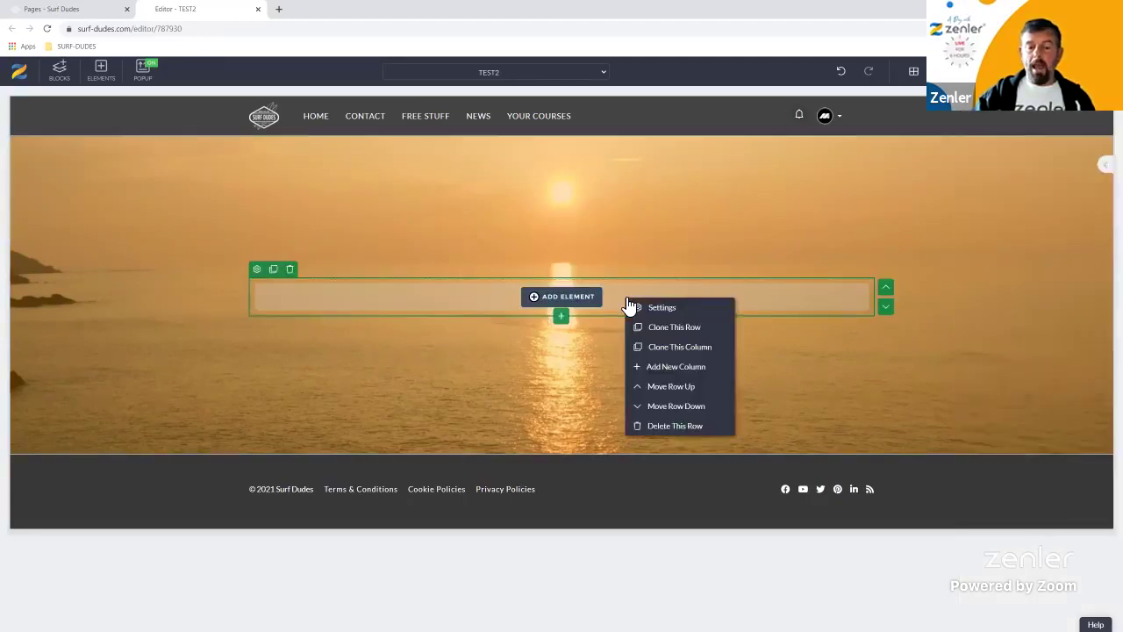
left_click(664, 369)
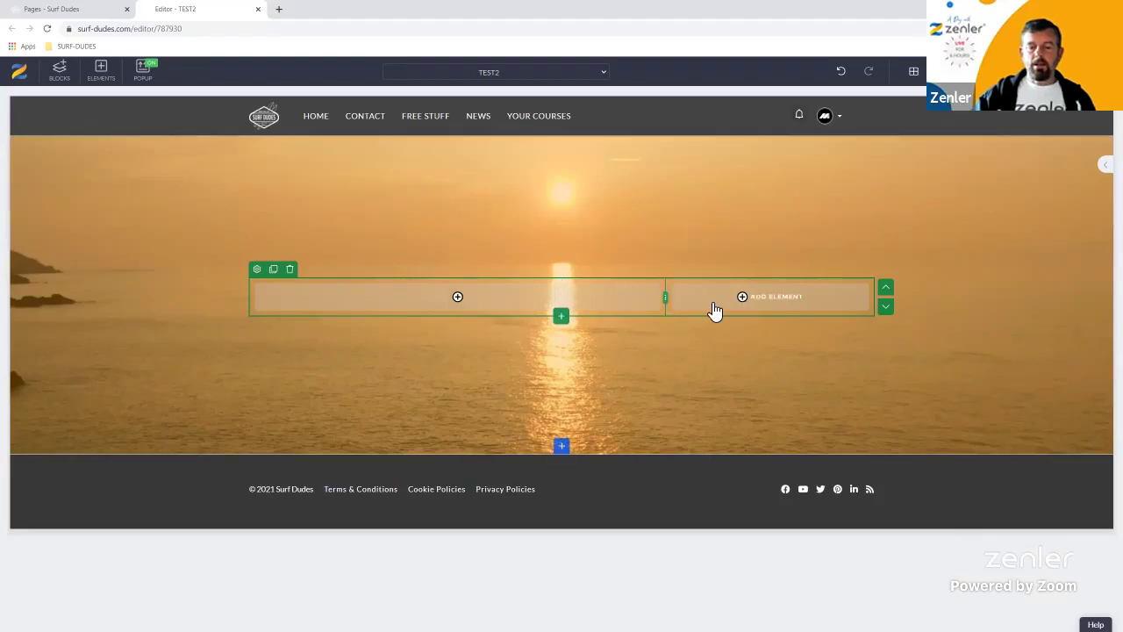
right_click(693, 299)
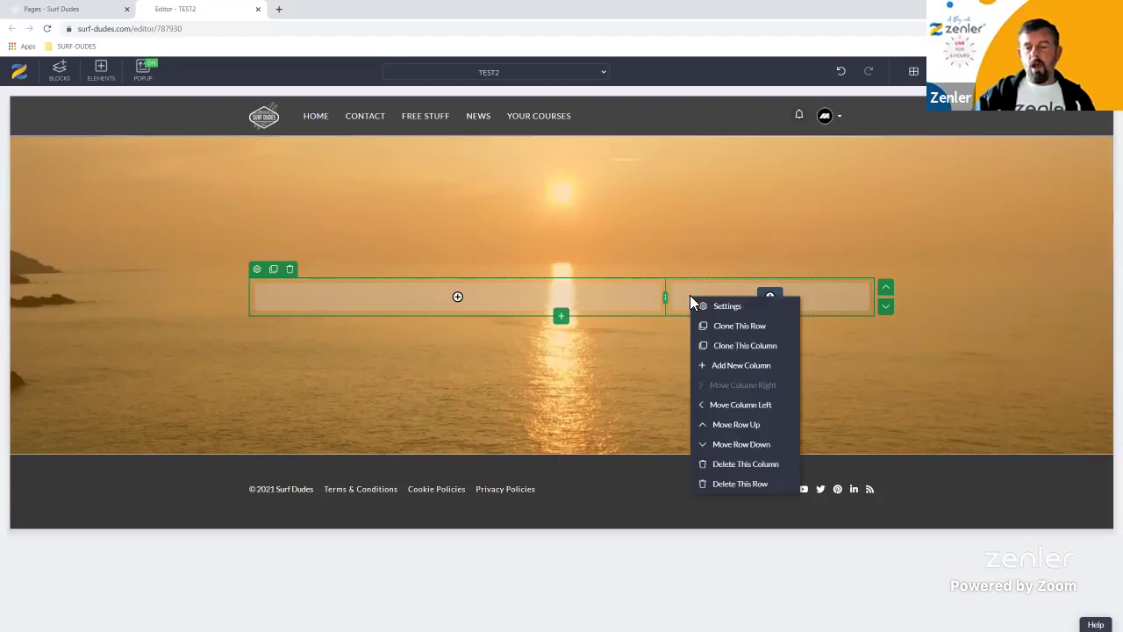
left_click(715, 464)
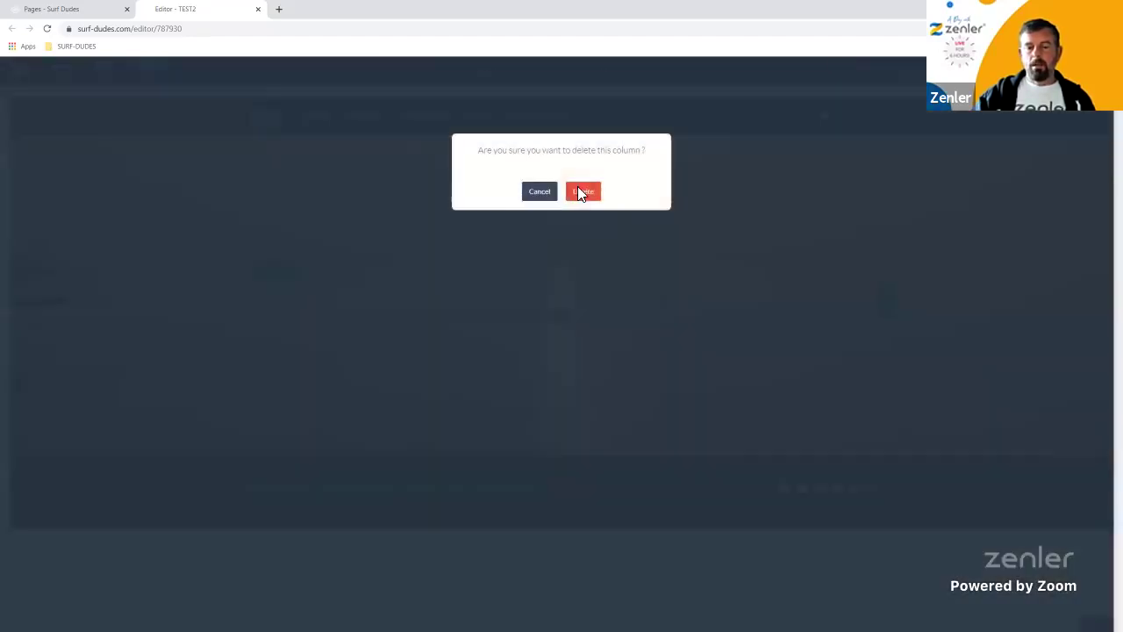
left_click(580, 191)
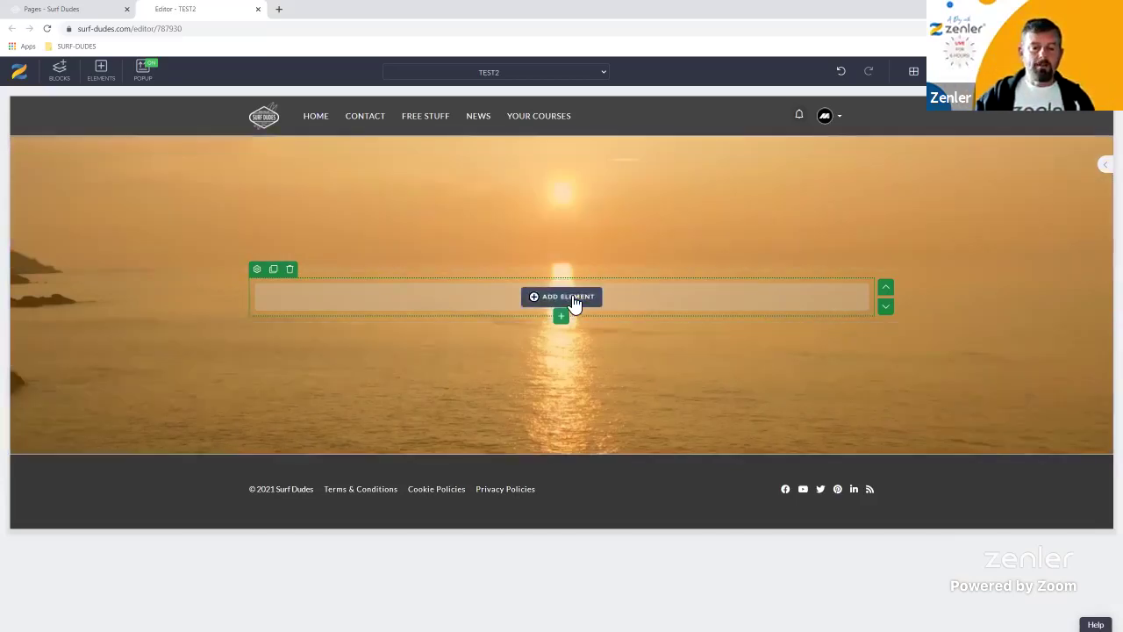
Place a Heading 1 element in the sunset block's empty row.
left_click(569, 301)
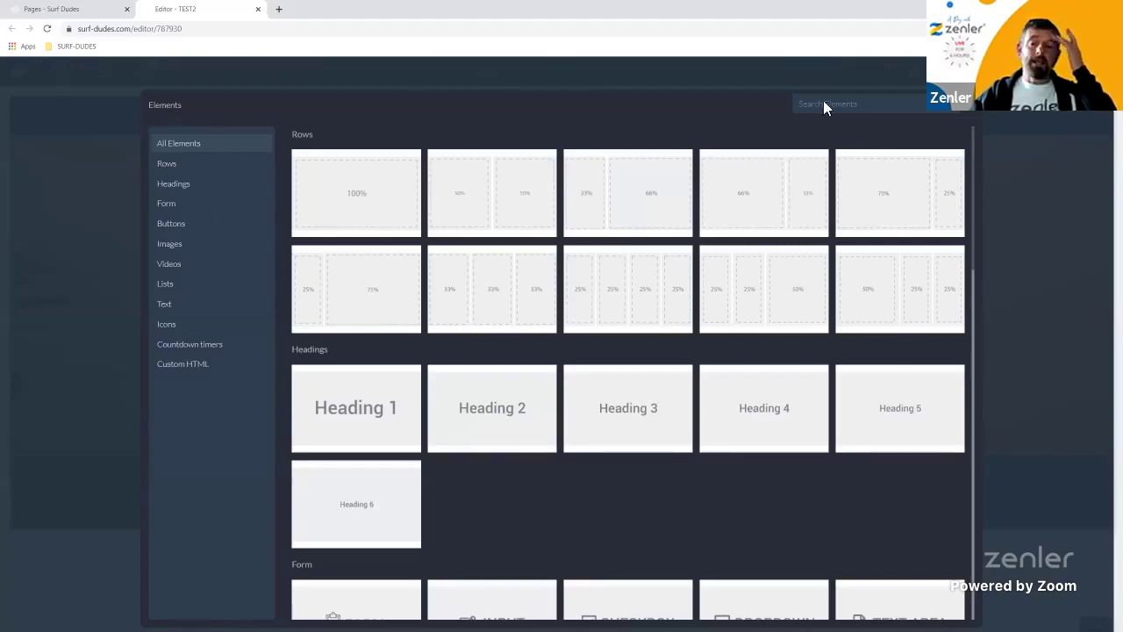
left_click(566, 321)
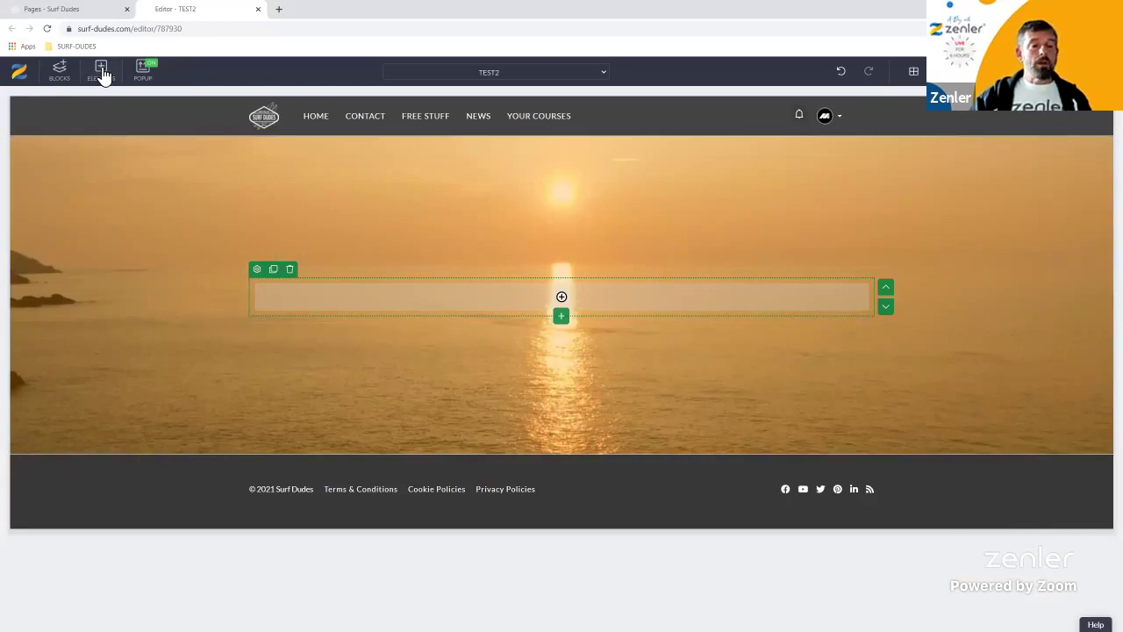
left_click(101, 72)
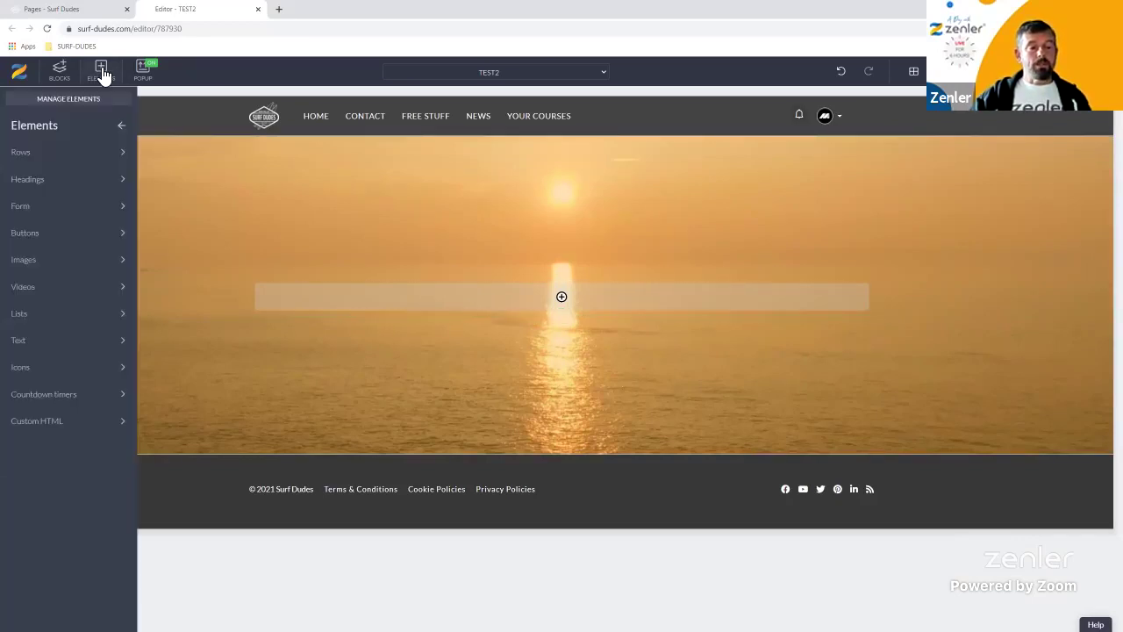
left_click(43, 185)
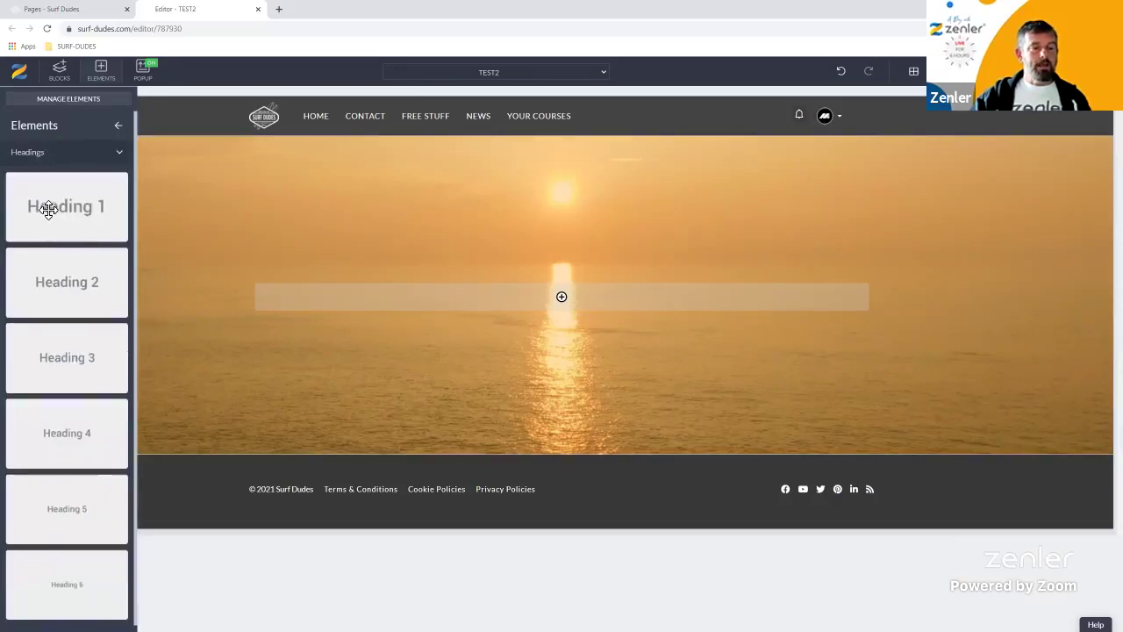
left_click_drag(48, 207, 473, 297)
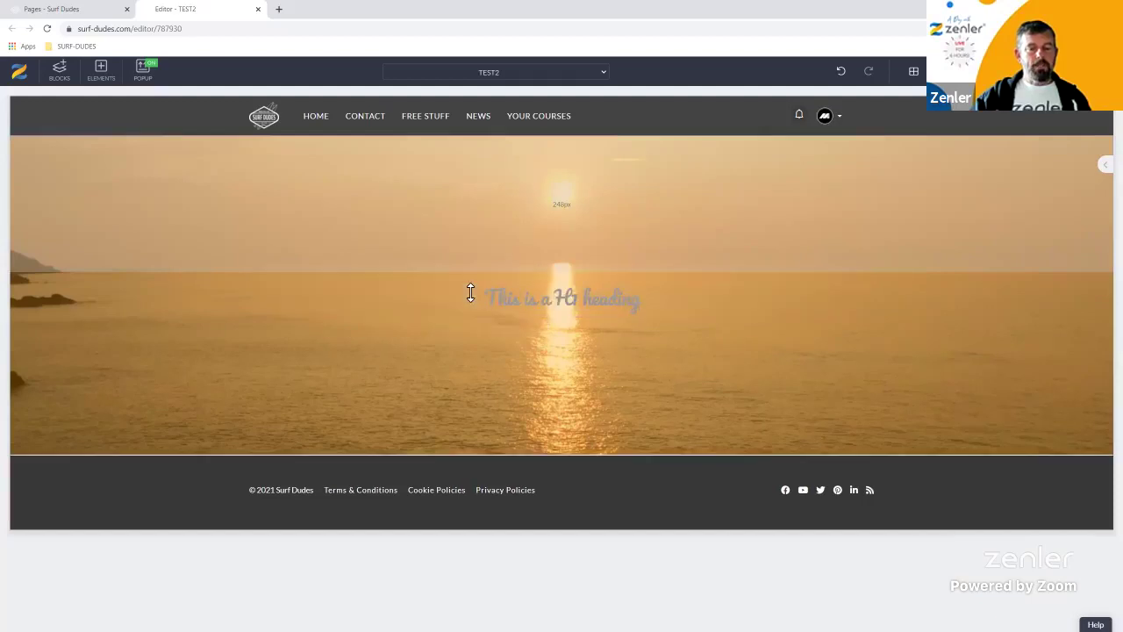
Set the heading's font size to 65 px and its color to white.
left_click(326, 296)
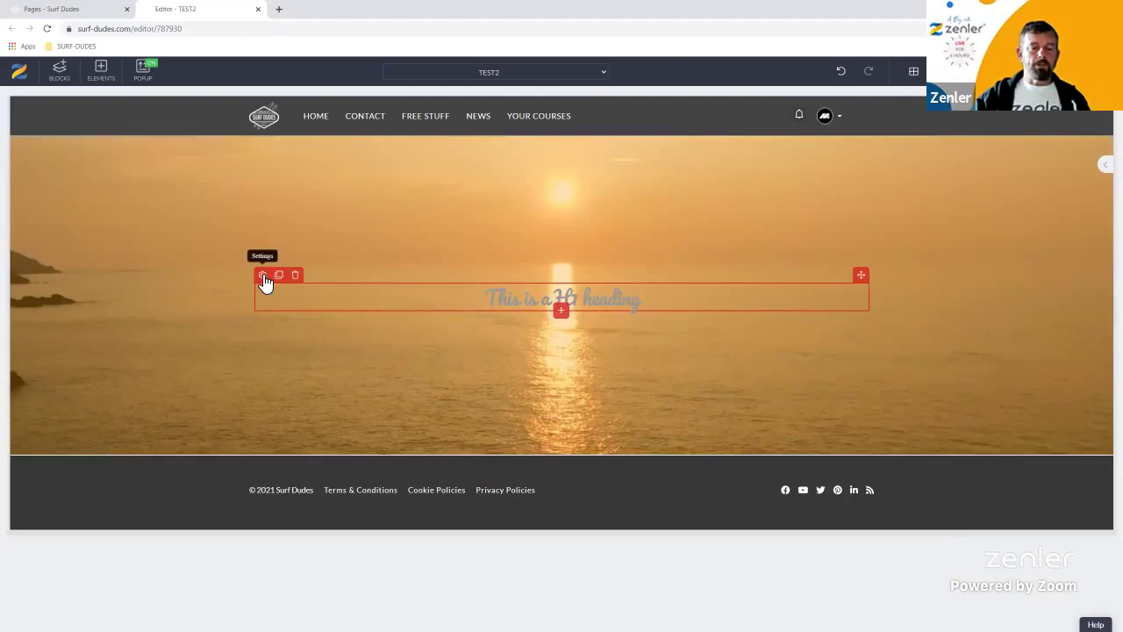
left_click(264, 277)
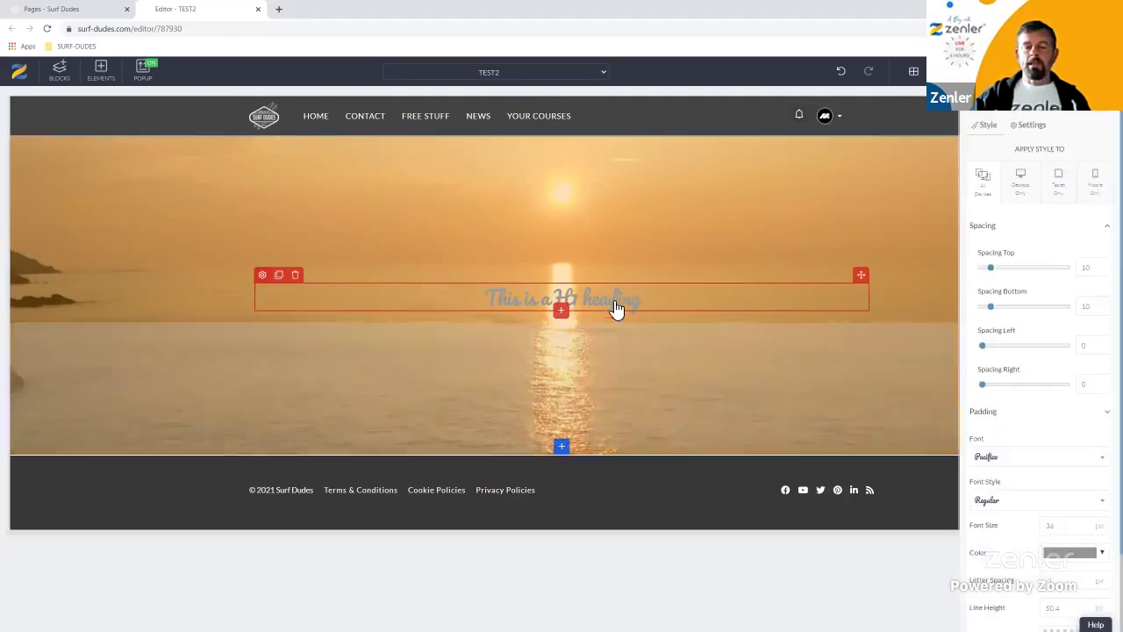
double_click(1048, 526)
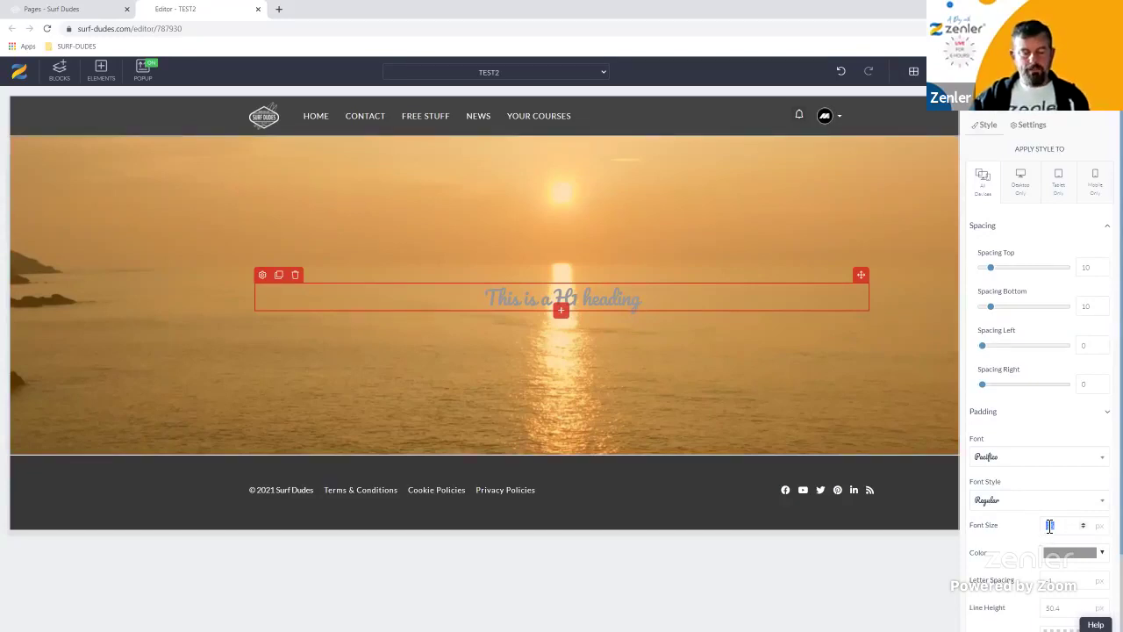
type("65")
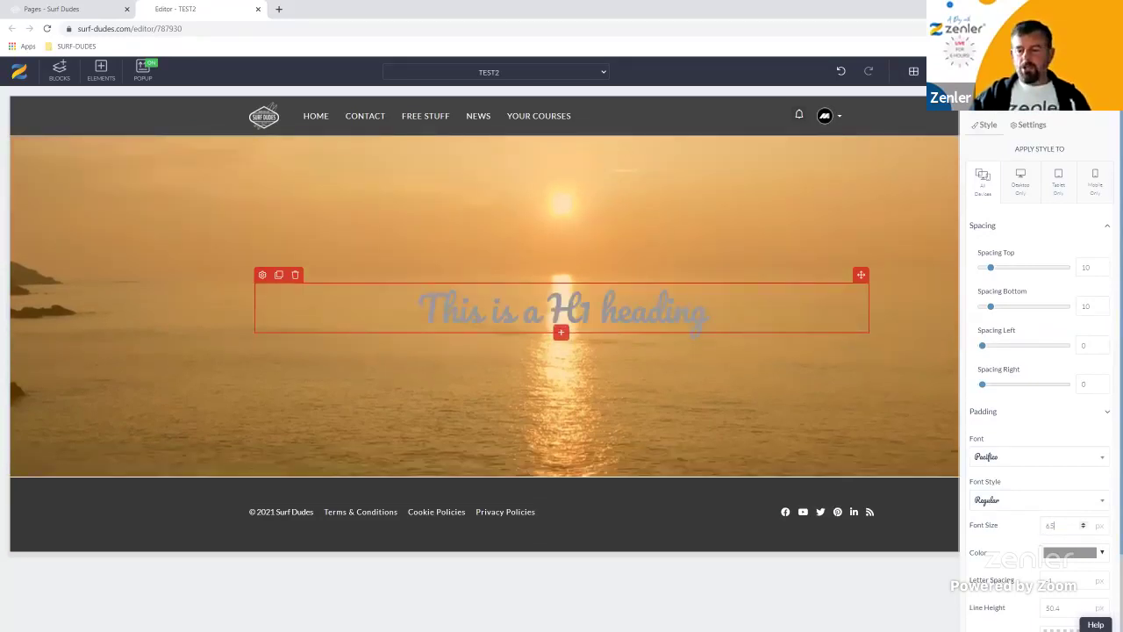
left_click(1071, 552)
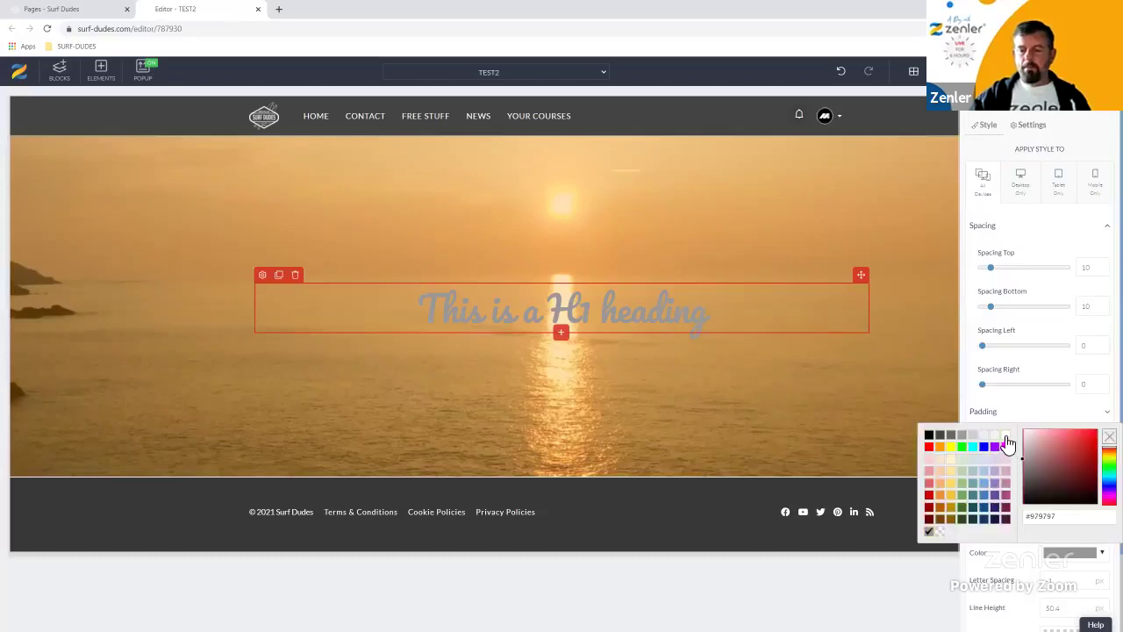
left_click(998, 433)
left_click(907, 410)
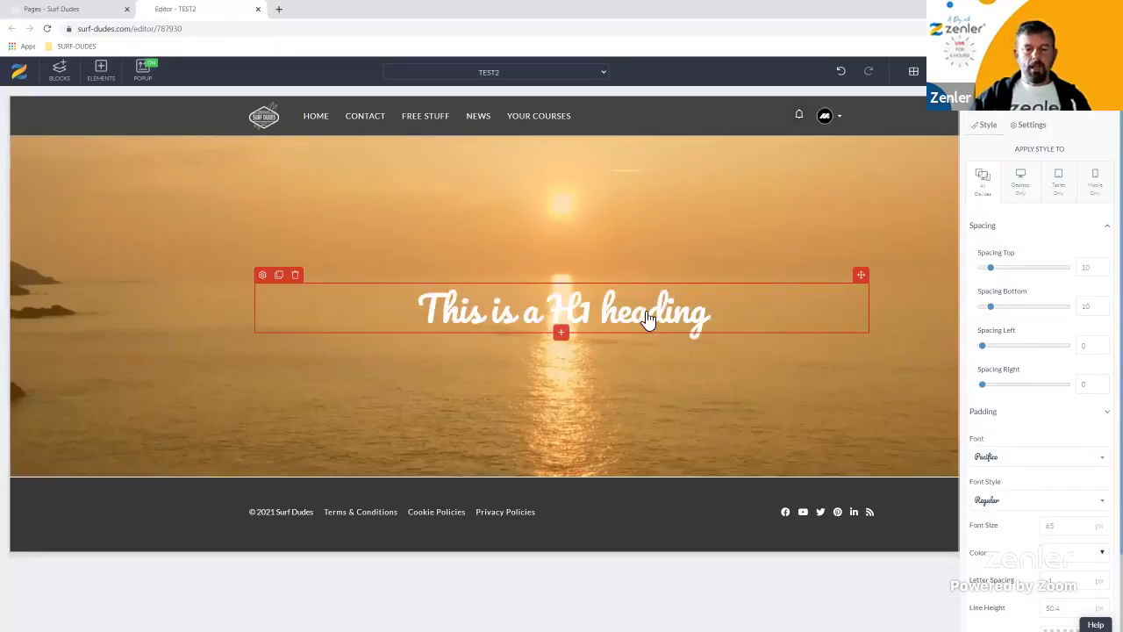
Replace the heading's placeholder text with "Begonners Guide to Surfing!".
left_click(713, 317)
left_click_drag(713, 317, 434, 304)
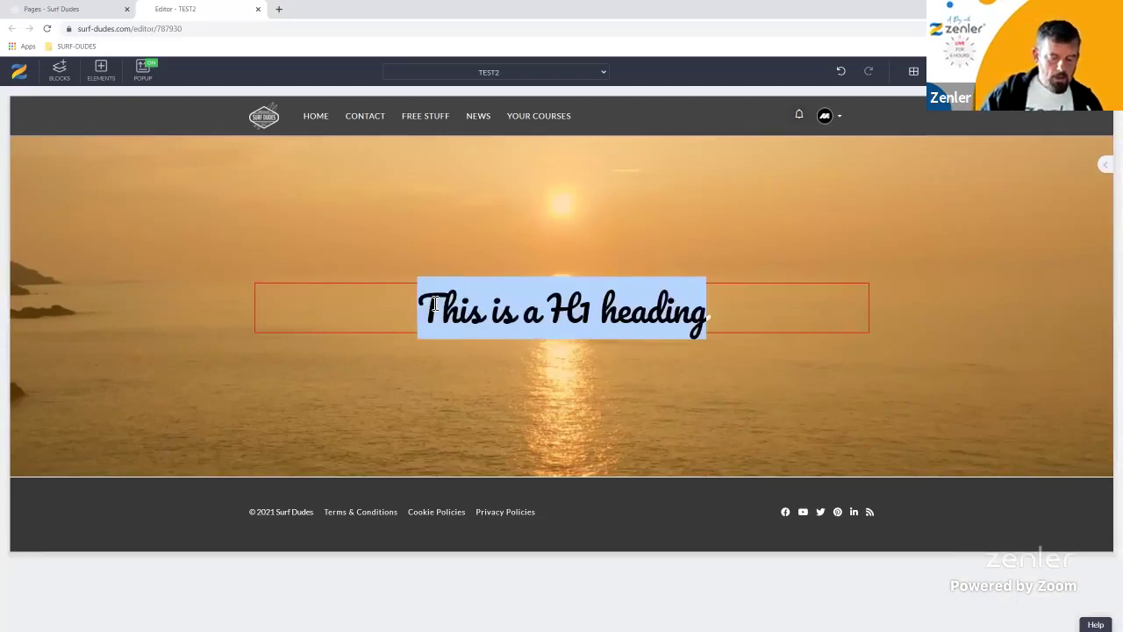
type("Begonners Guide t")
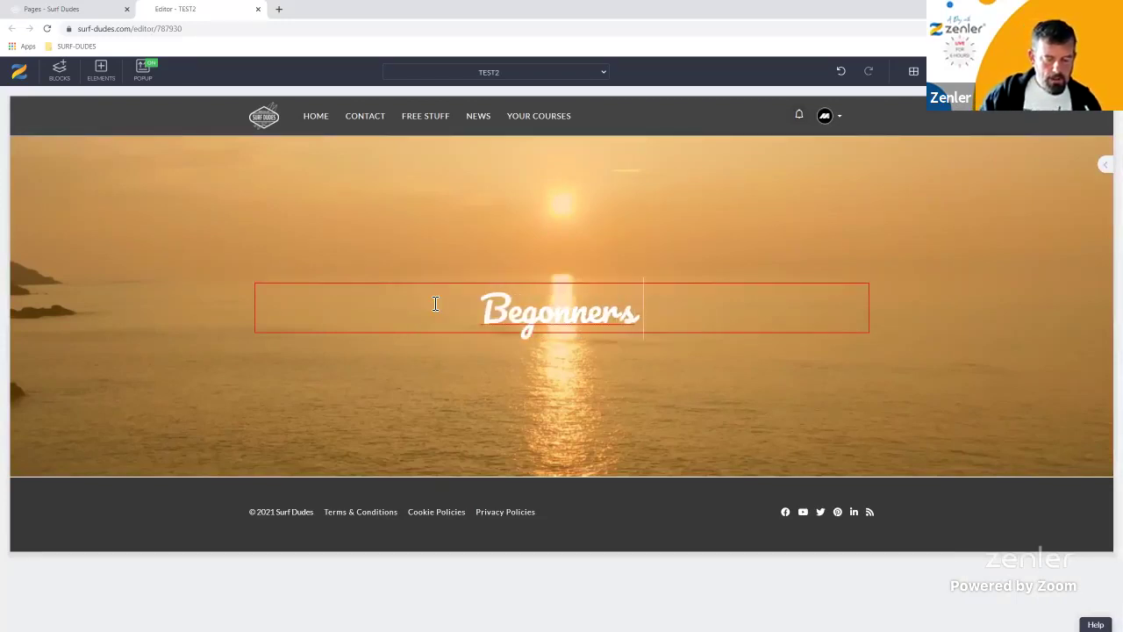
type("o Surfing")
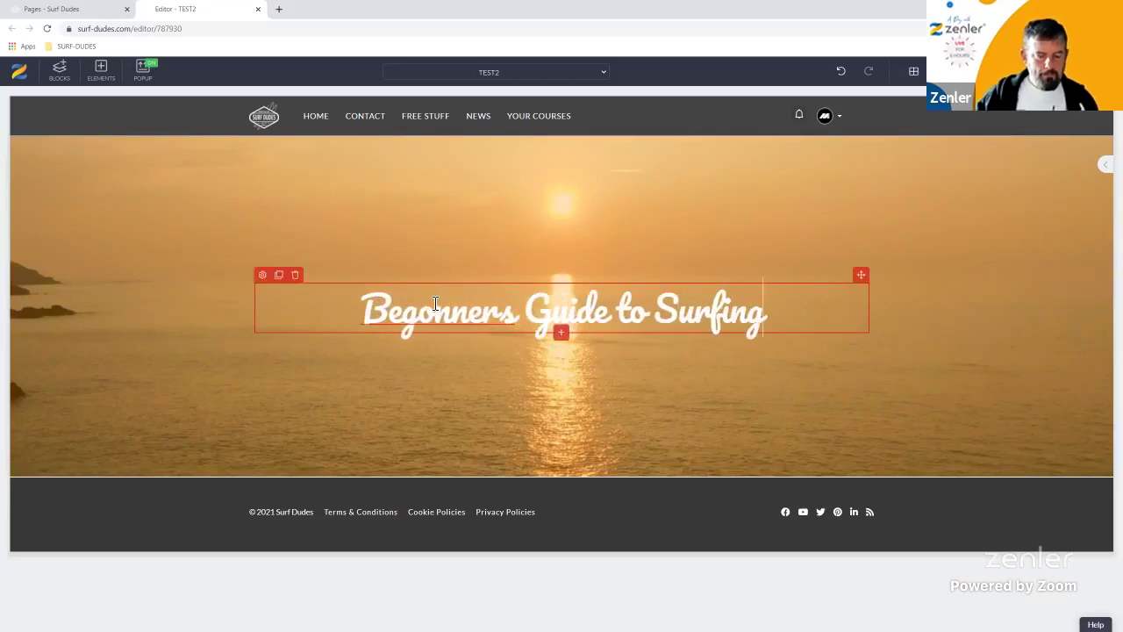
type("!")
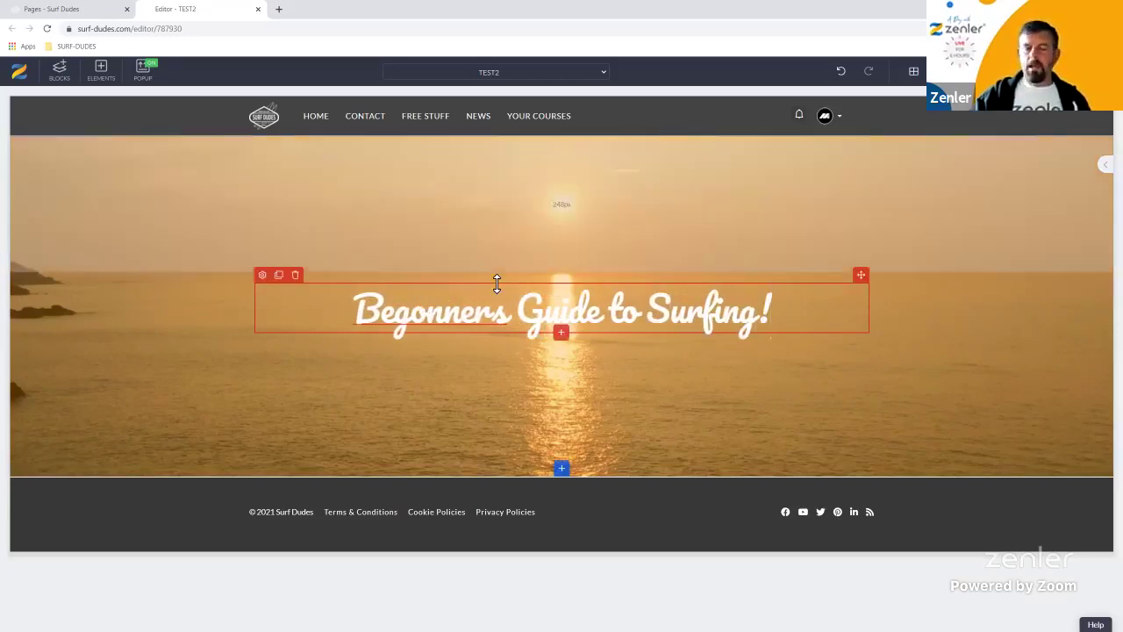
Insert a regular paragraph text element directly below the heading.
left_click(565, 339)
left_click(565, 339)
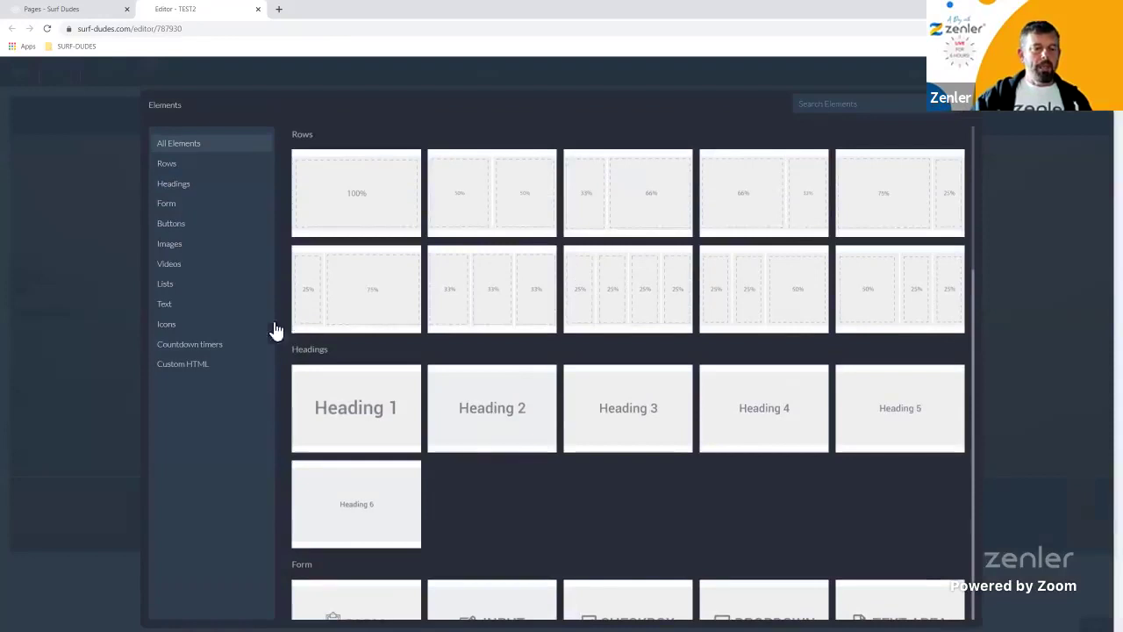
left_click(180, 304)
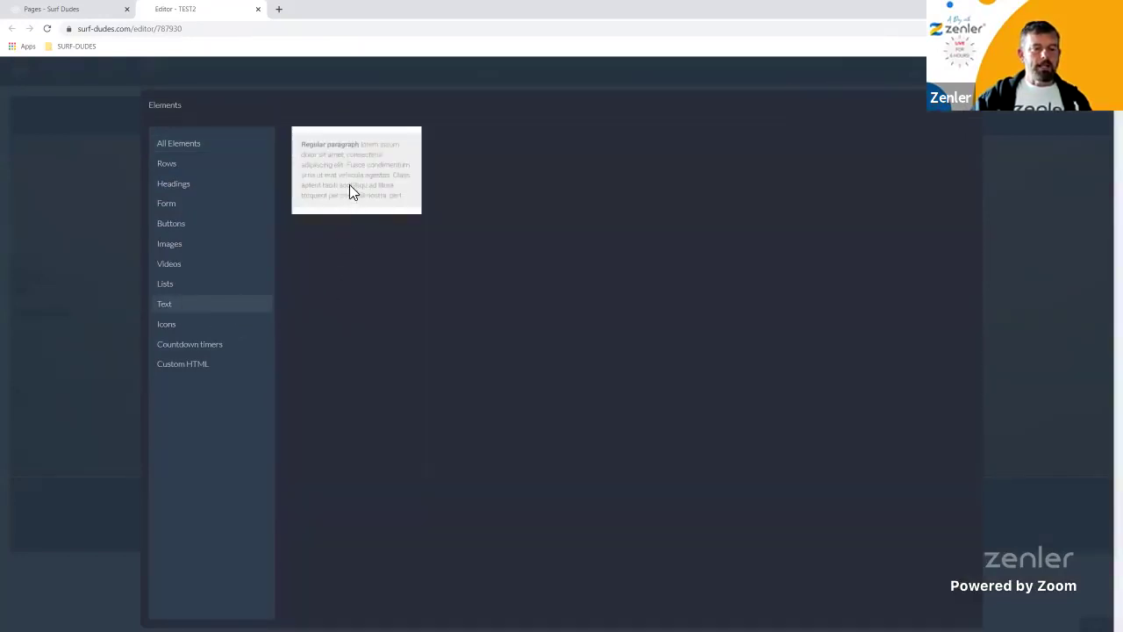
left_click(389, 193)
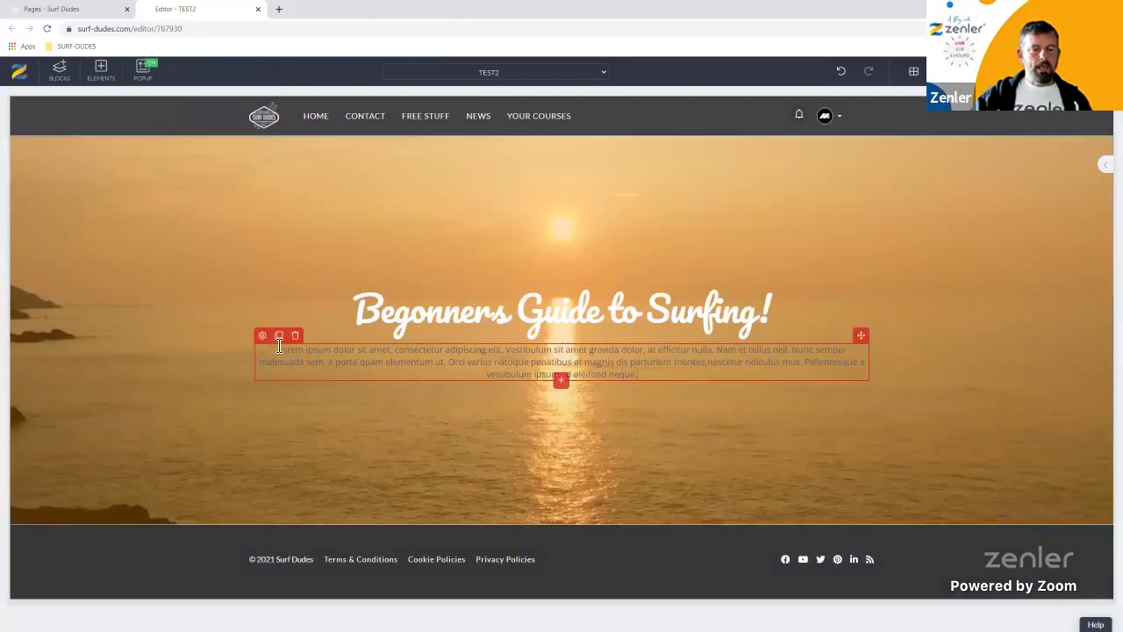
Set the paragraph's text color to white and its font size to 25 px.
left_click(388, 354)
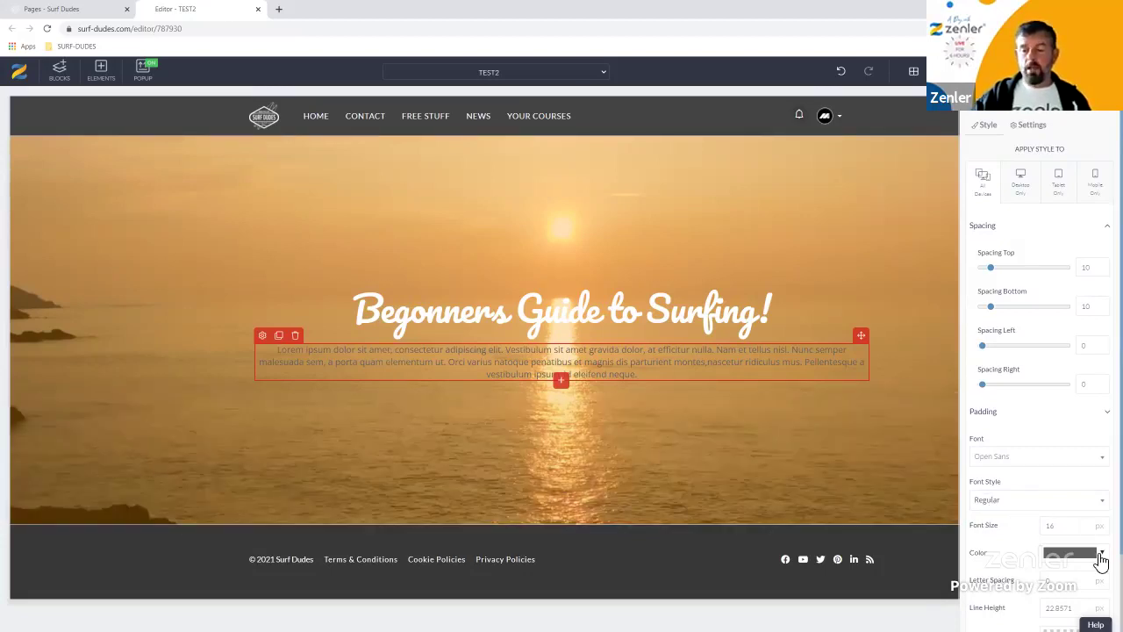
left_click(1069, 552)
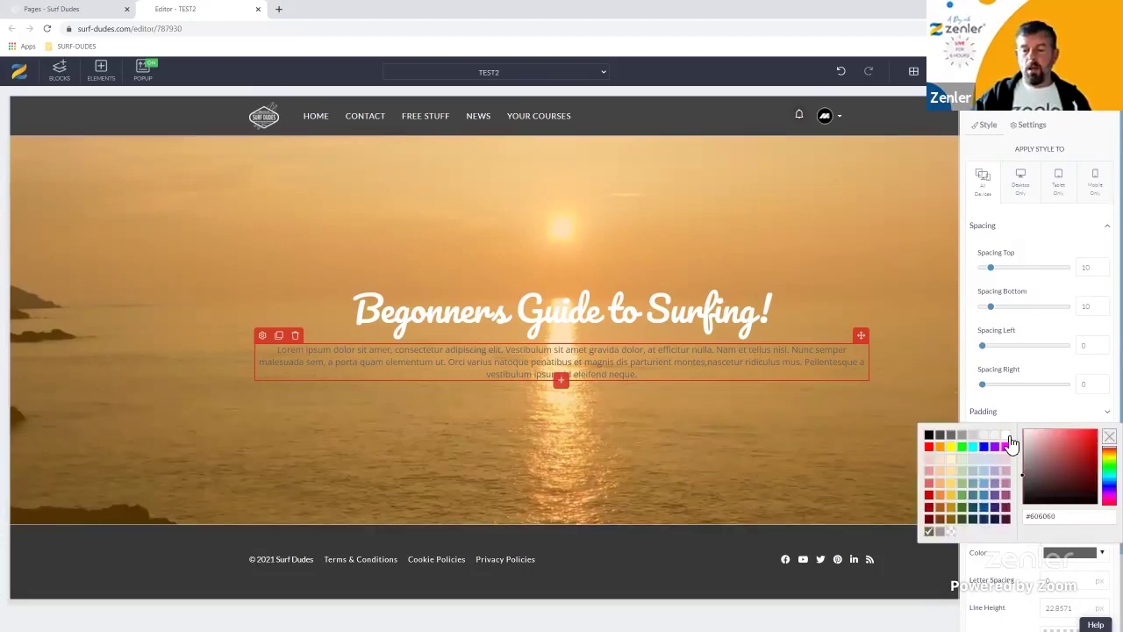
left_click(1007, 437)
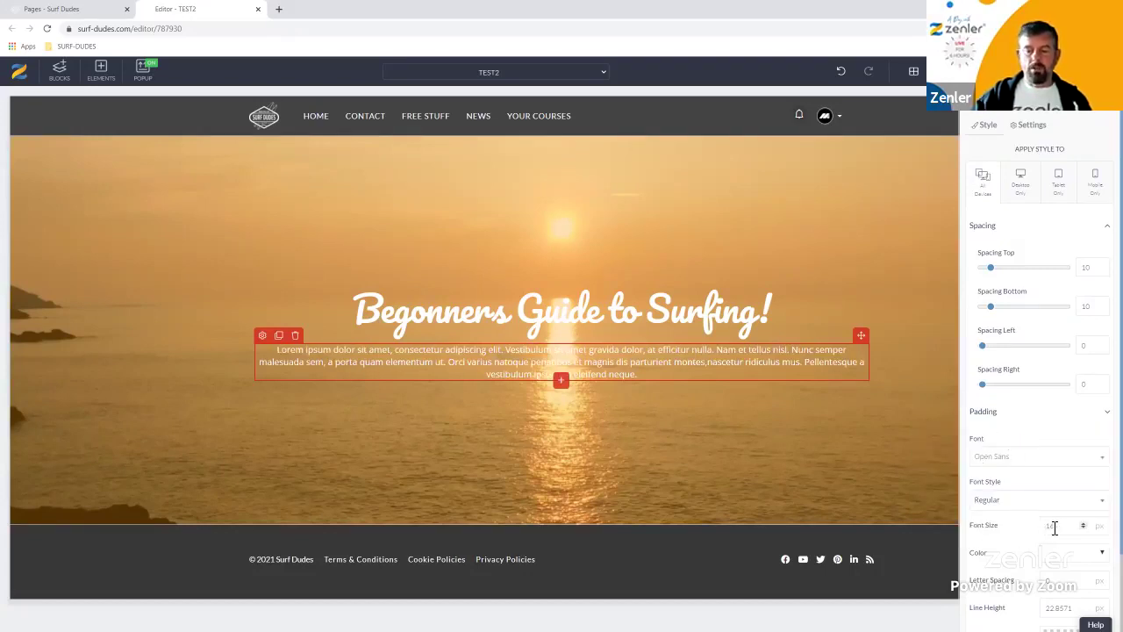
type("2")
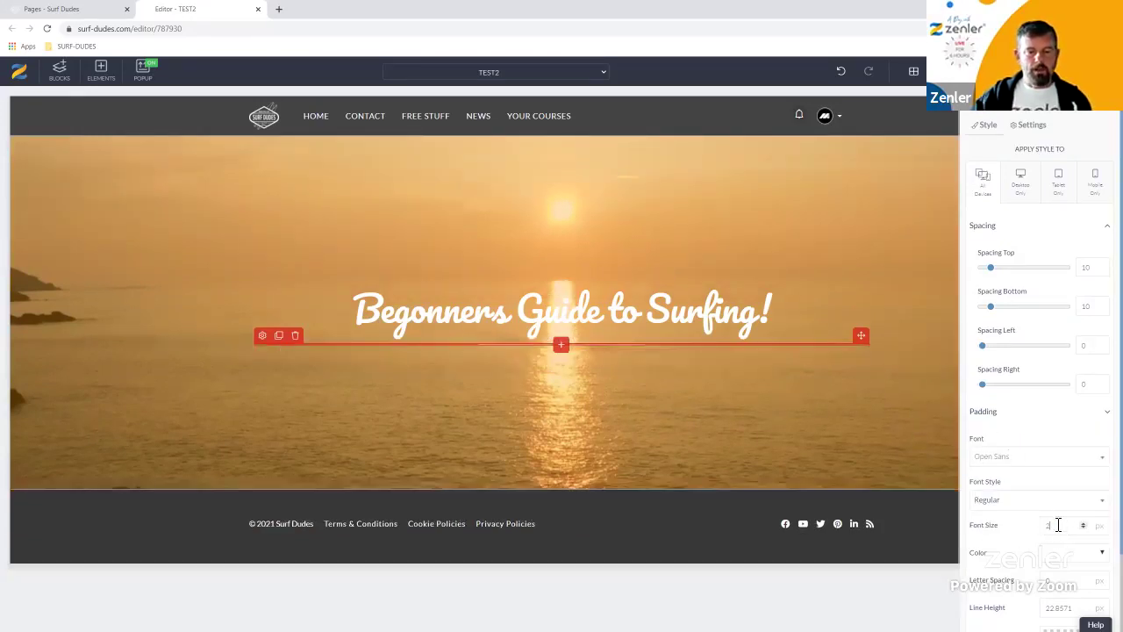
type("5")
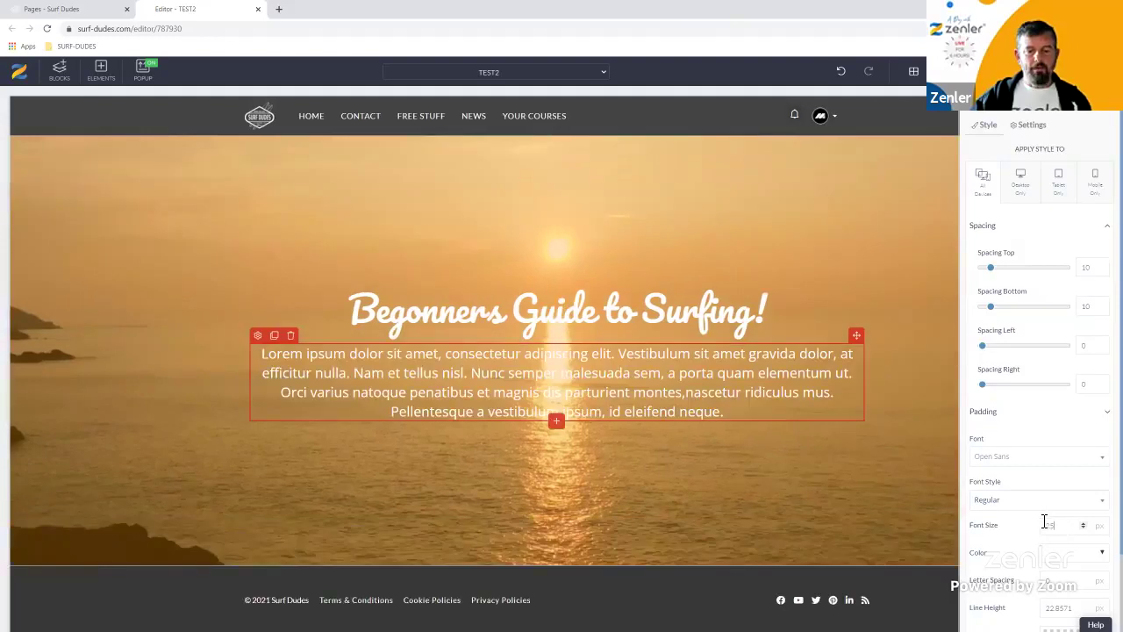
Set the paragraph's font to Lato and replace its placeholder text with "Launching very soon!".
left_click(1085, 466)
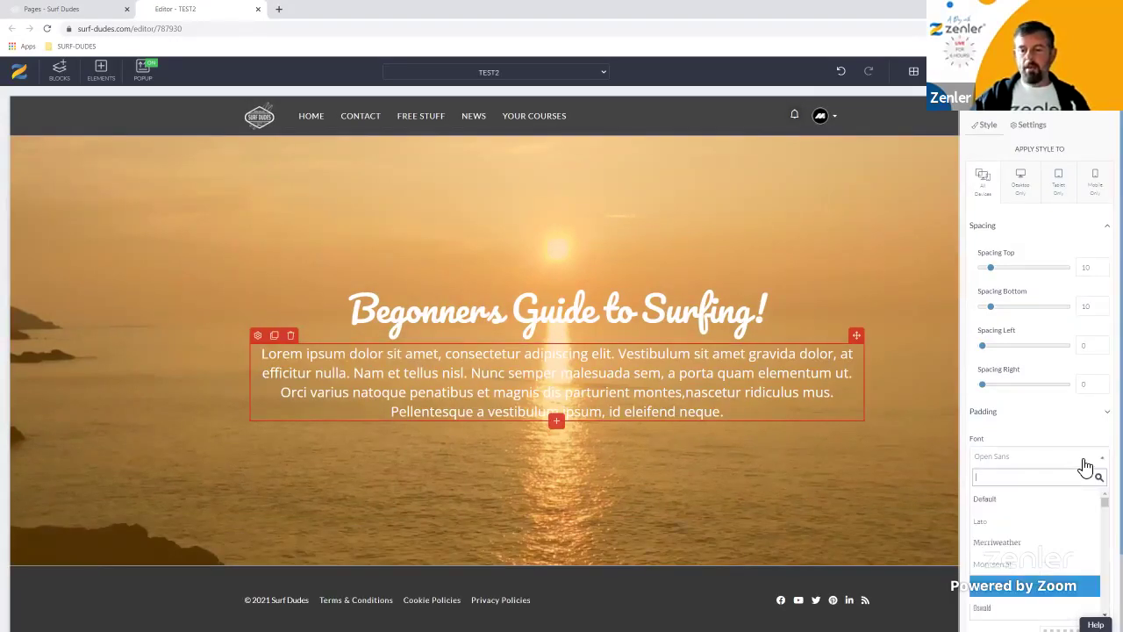
left_click(992, 525)
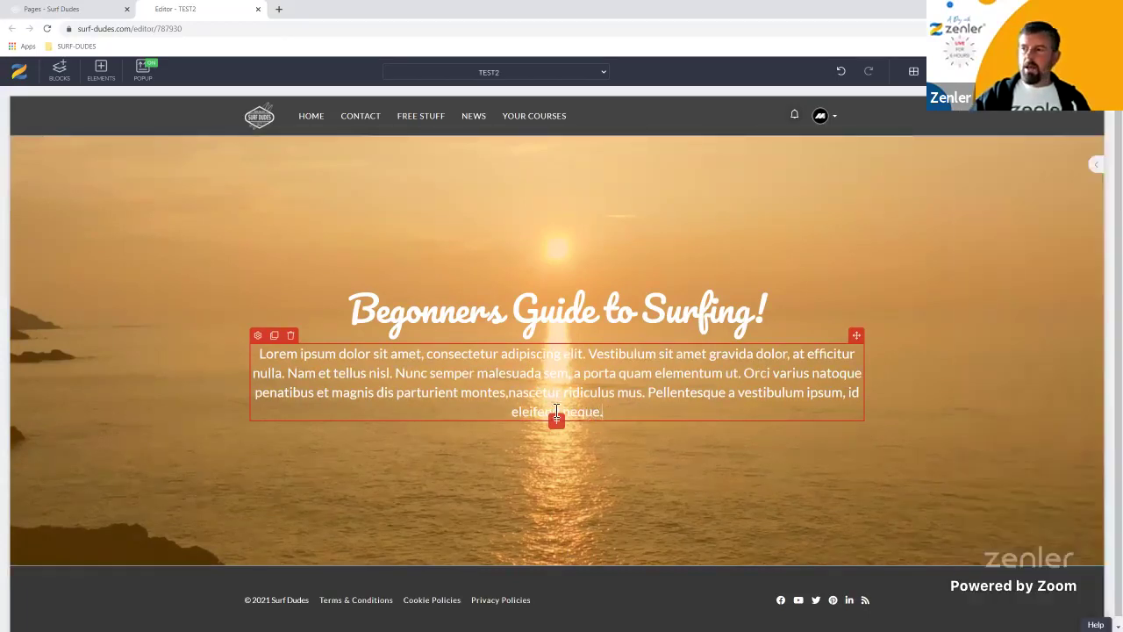
left_click_drag(611, 413, 563, 412)
left_click_drag(262, 356, 262, 355)
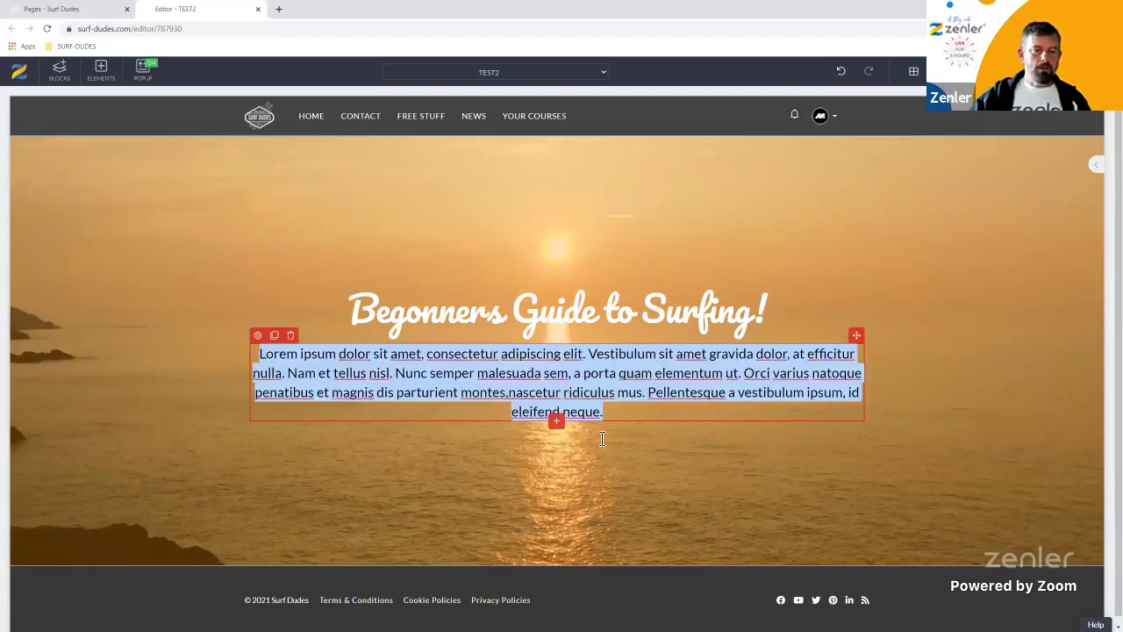
key("BackSpace")
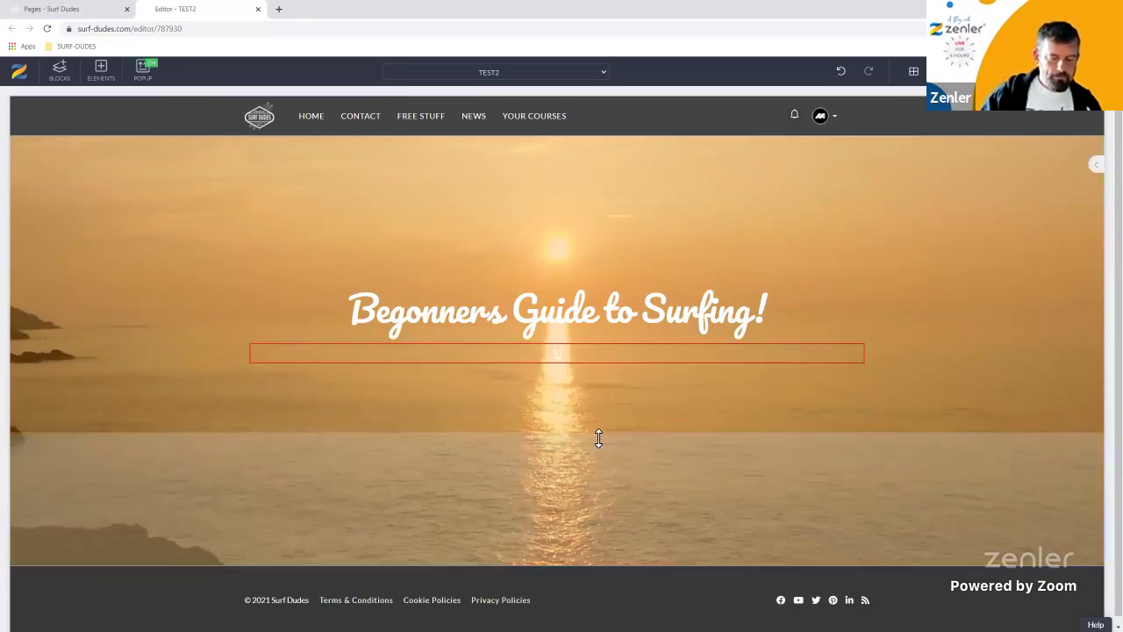
type("Launching")
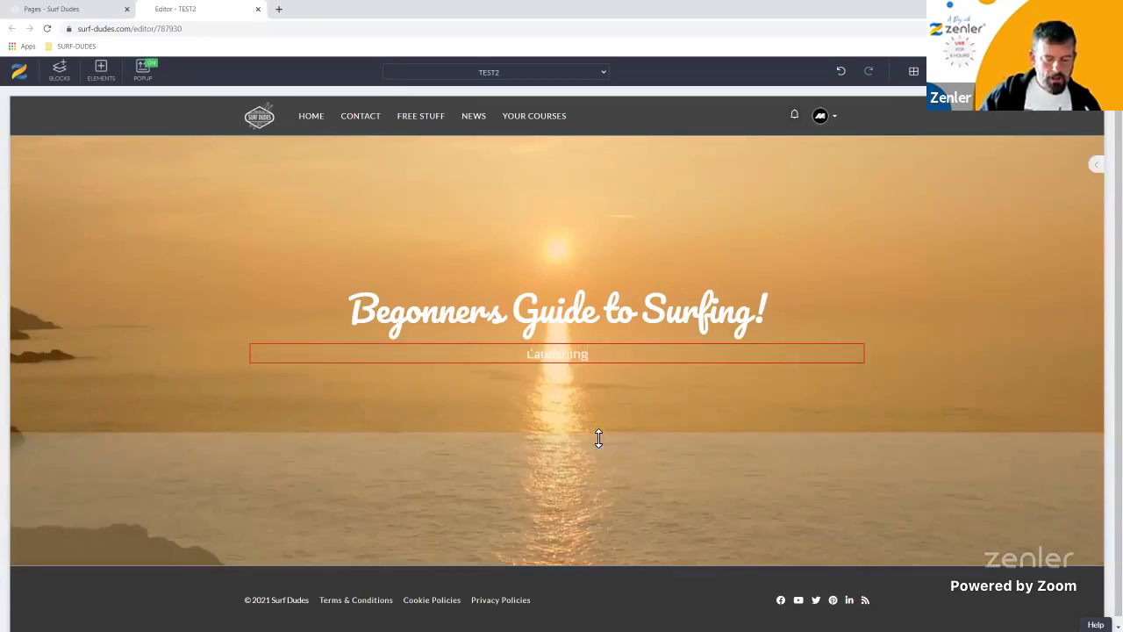
type(" very s")
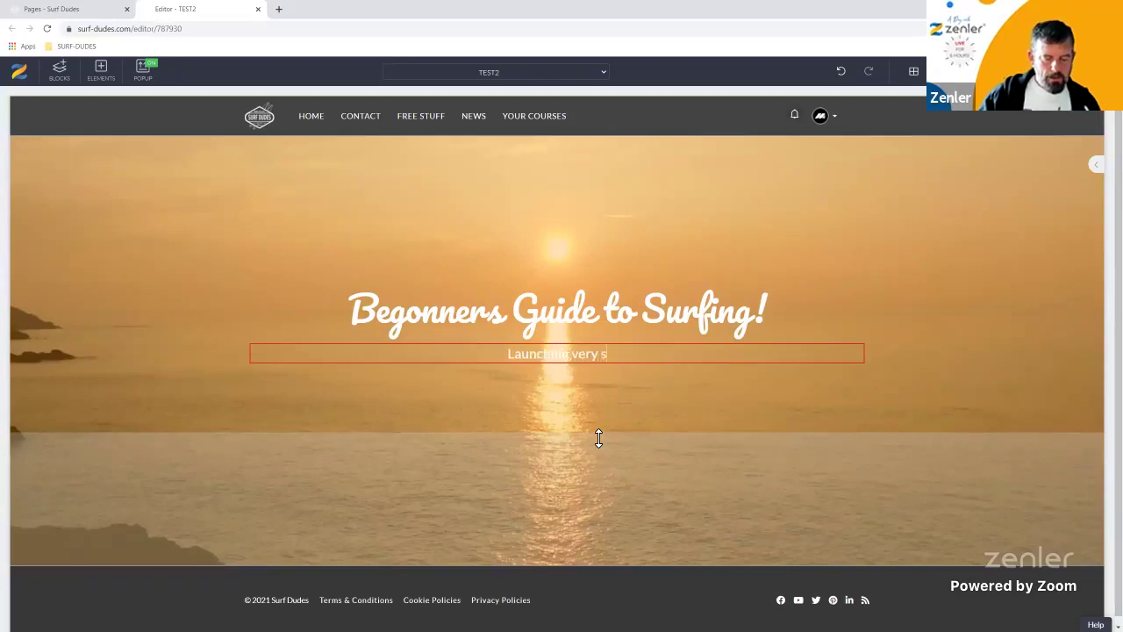
type("oon!")
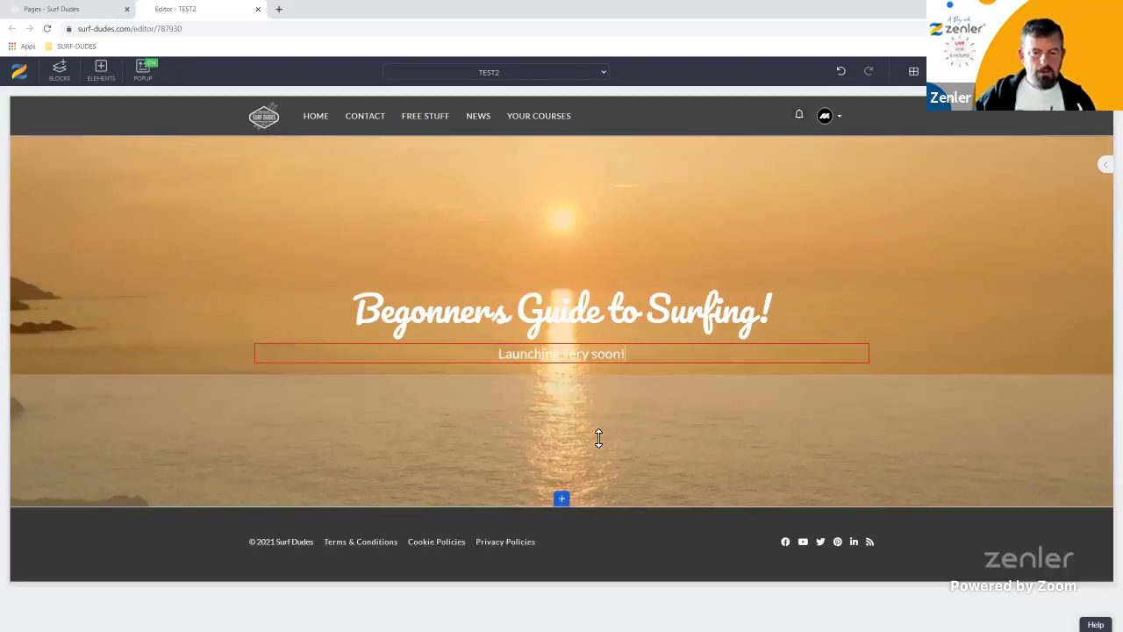
left_click(480, 342)
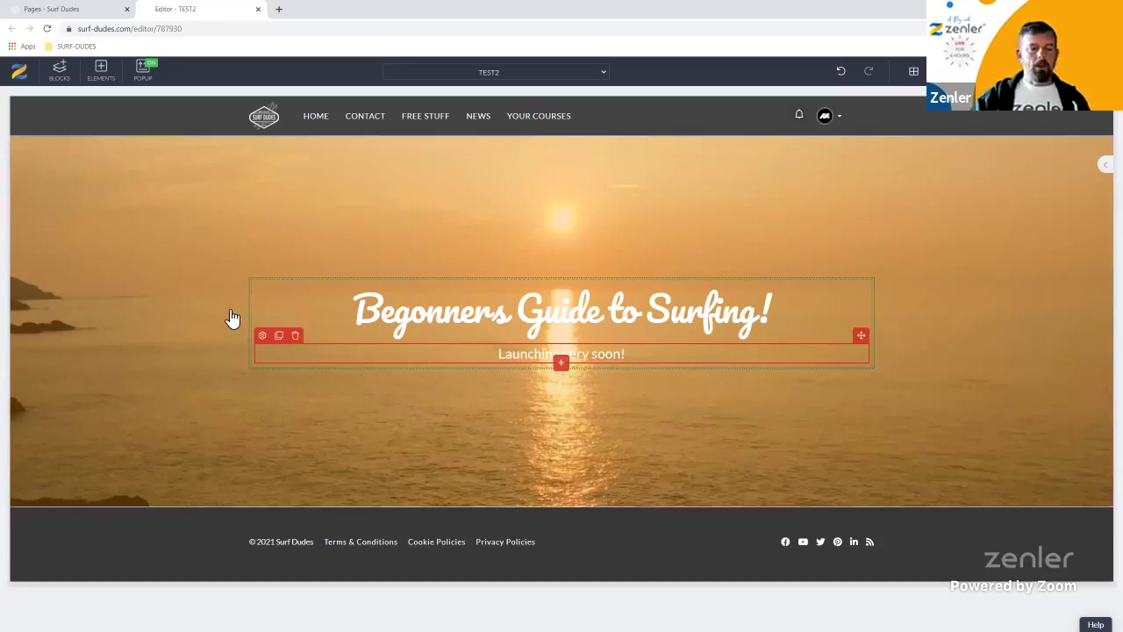
left_click(570, 387)
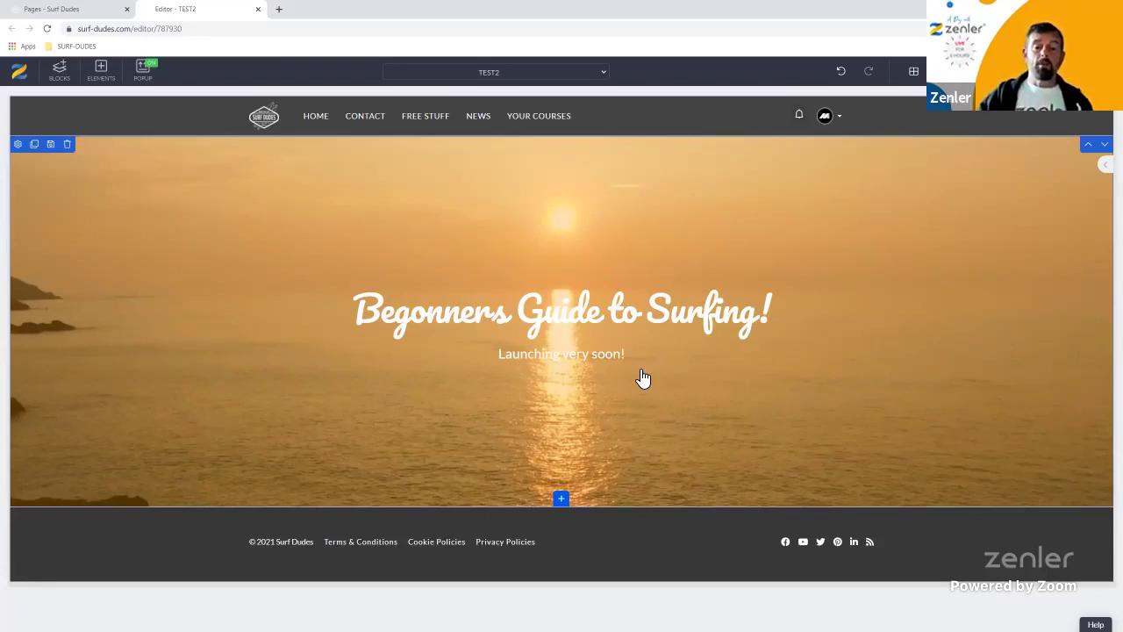
Open the element library for a new element below the paragraph and browse its categories from Headings through Countdown timers.
left_click(555, 363)
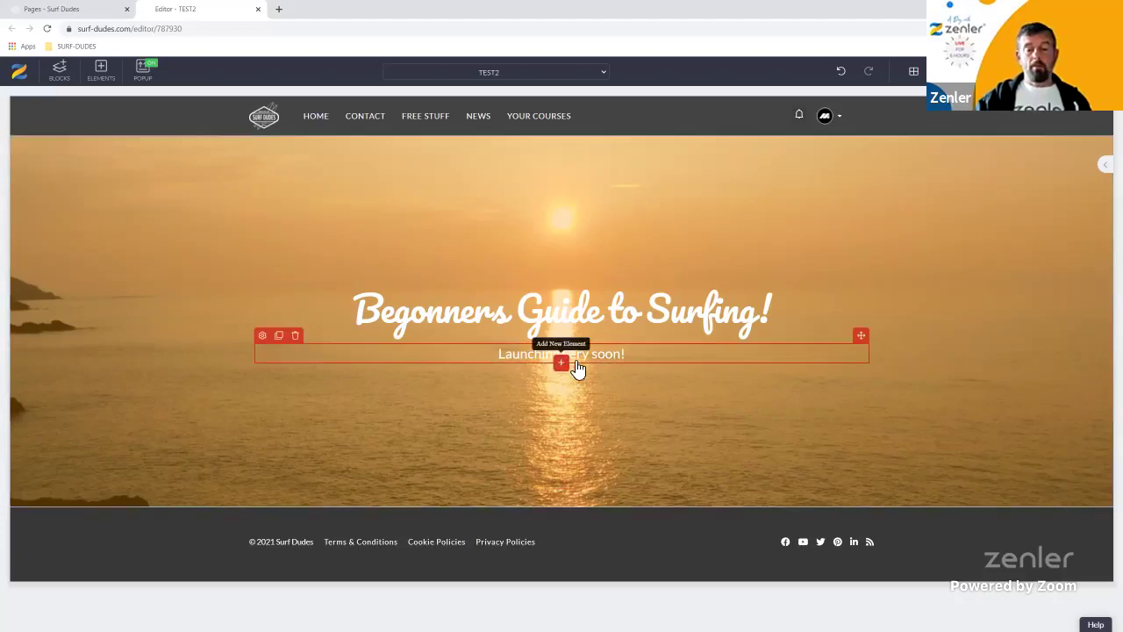
left_click(562, 363)
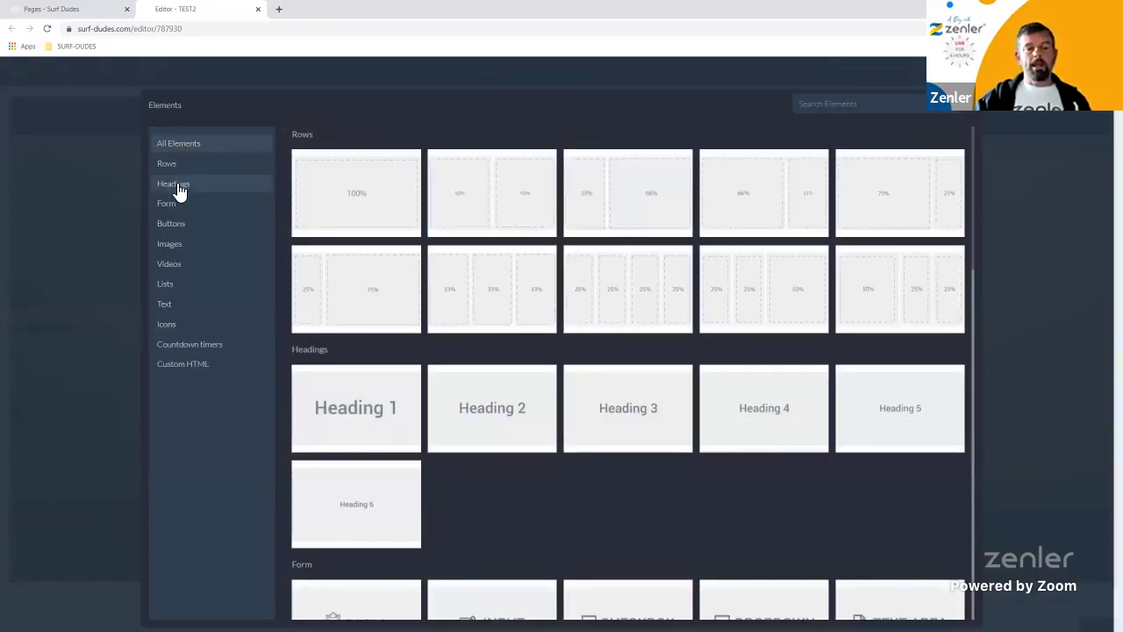
left_click(181, 193)
left_click(175, 204)
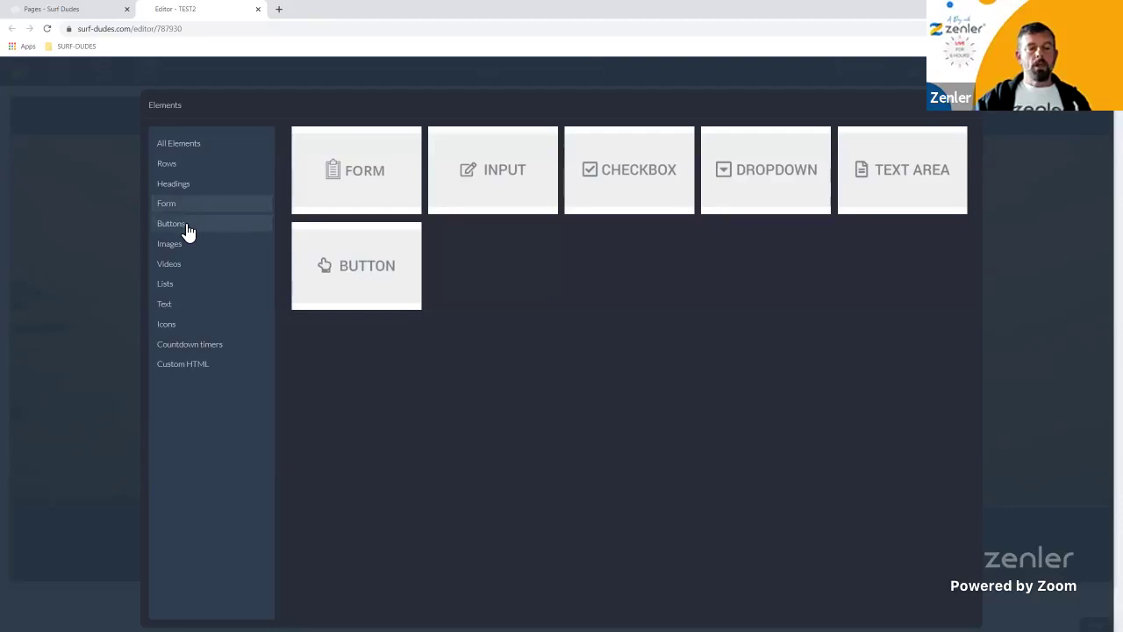
left_click(188, 230)
left_click(179, 246)
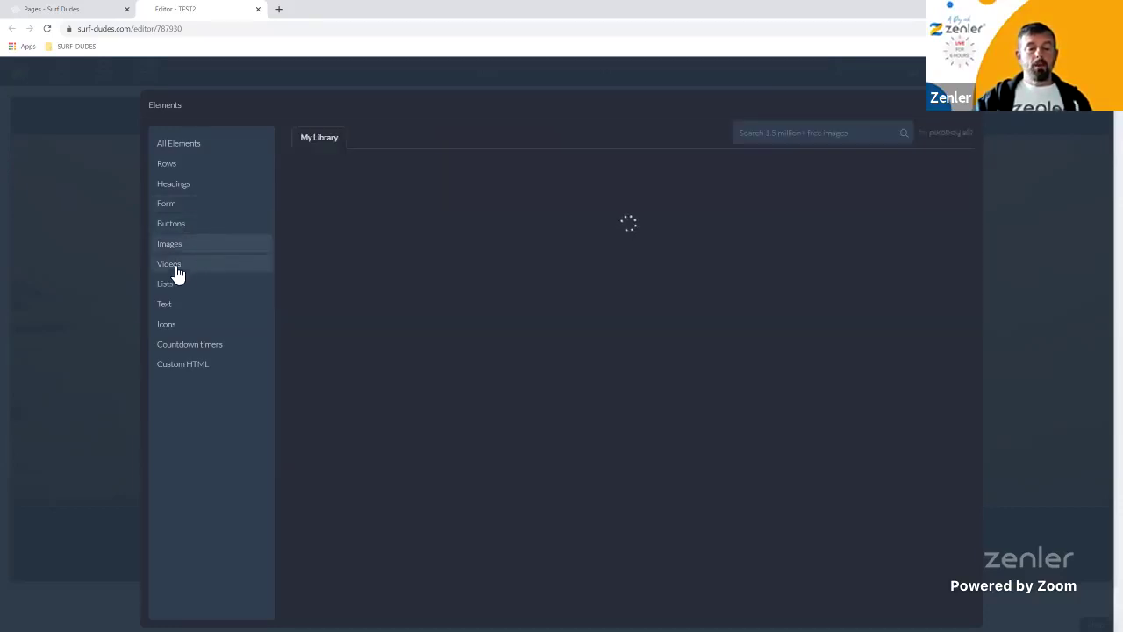
left_click(177, 269)
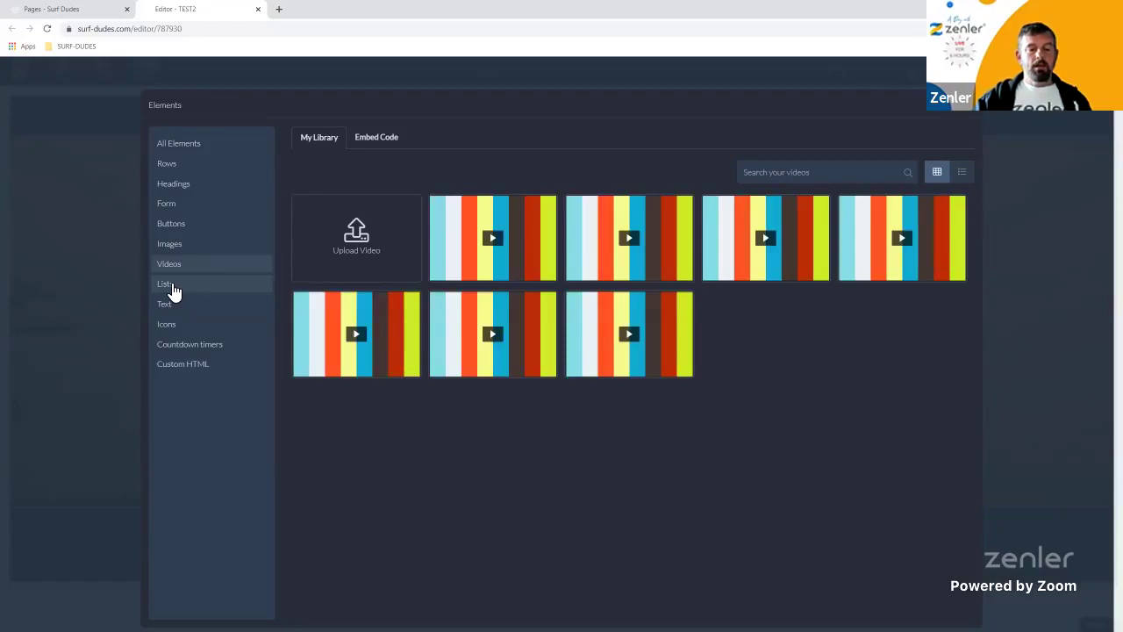
left_click(195, 291)
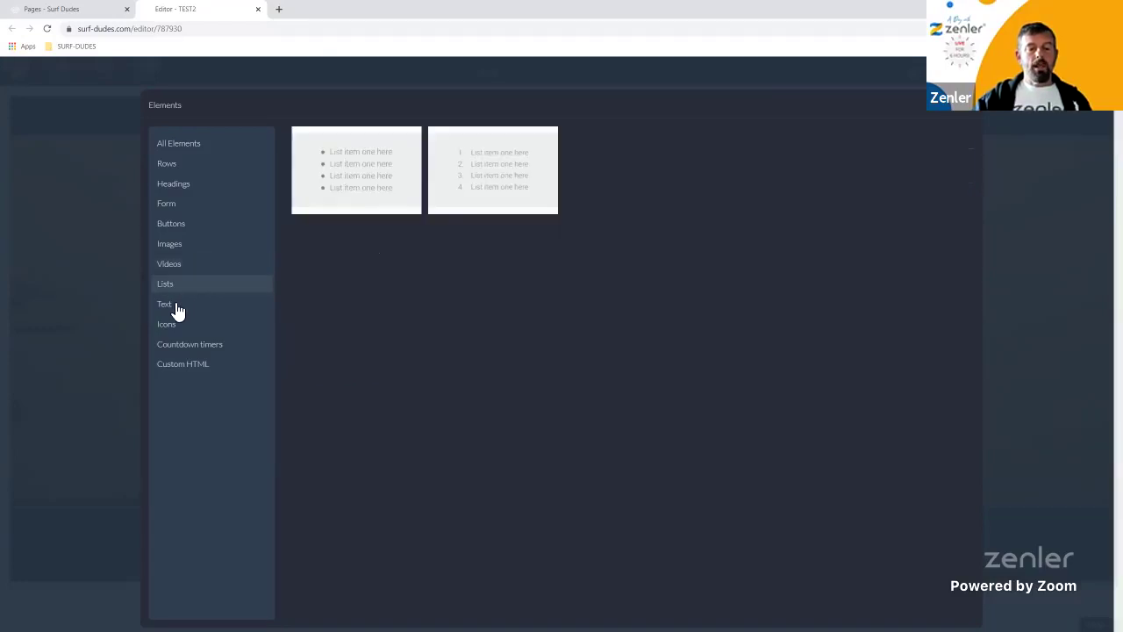
left_click(226, 308)
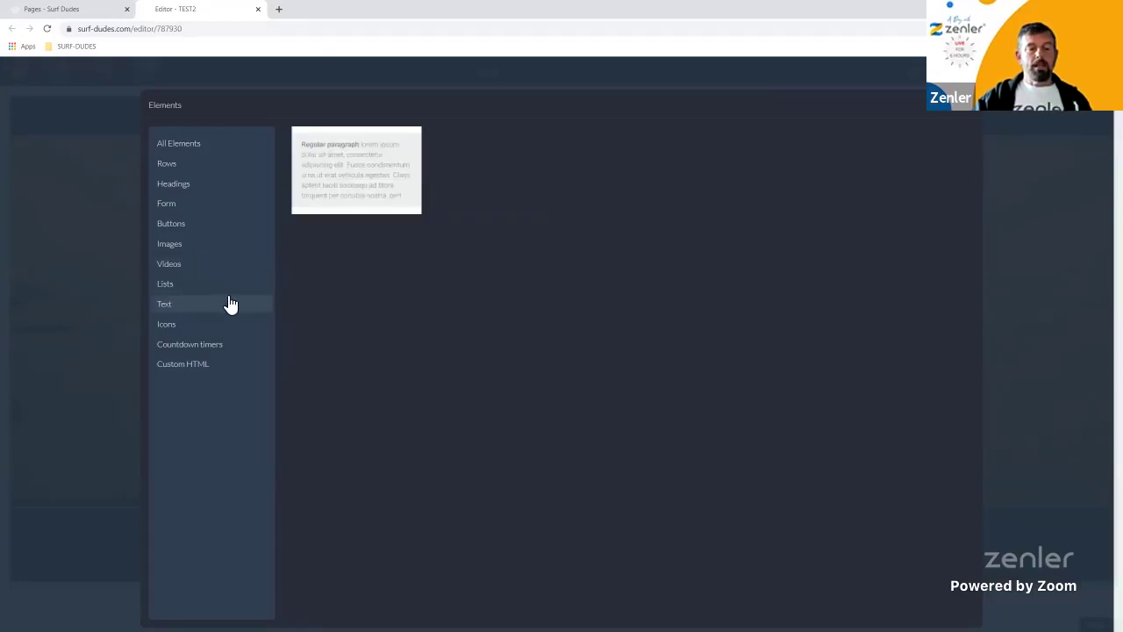
left_click(190, 327)
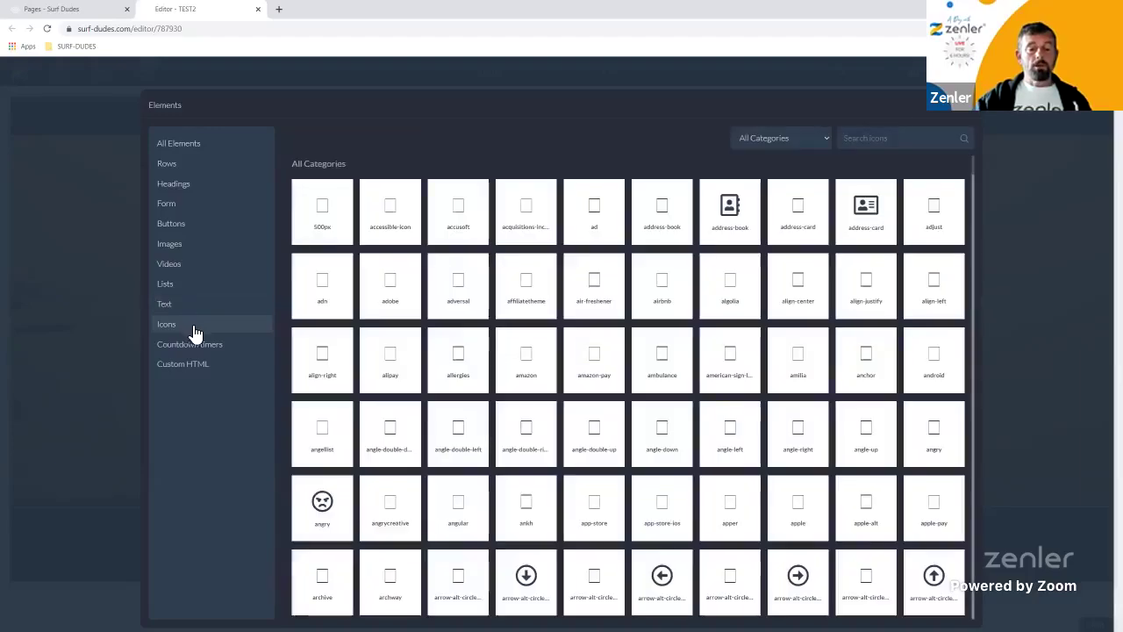
left_click(192, 350)
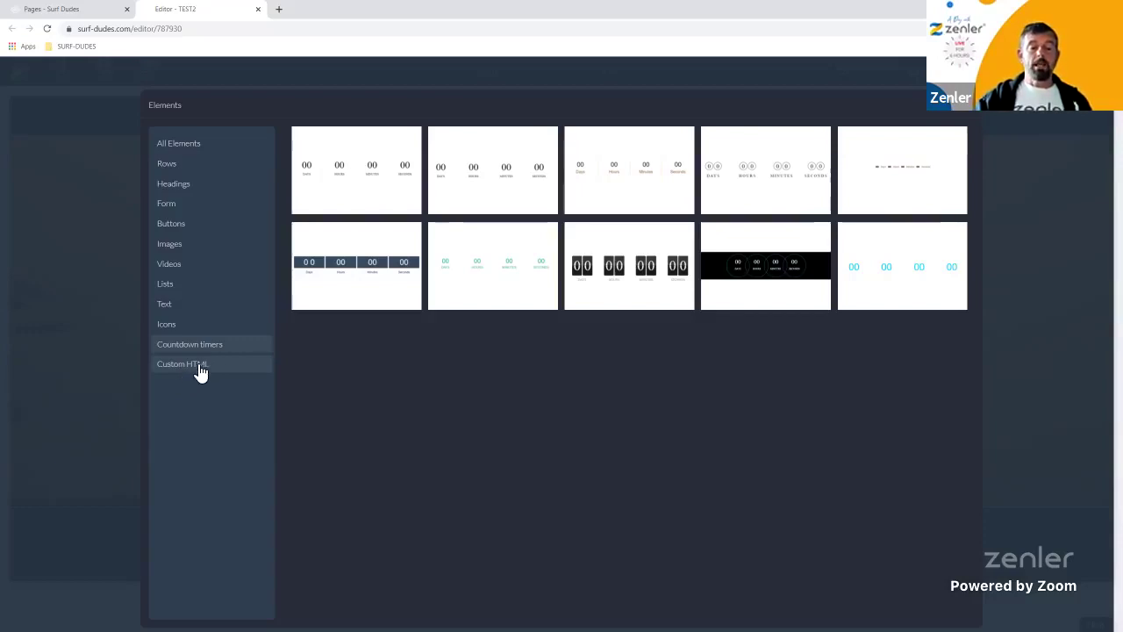
Insert a button element directly below the paragraph and set its width to Normal.
left_click(183, 227)
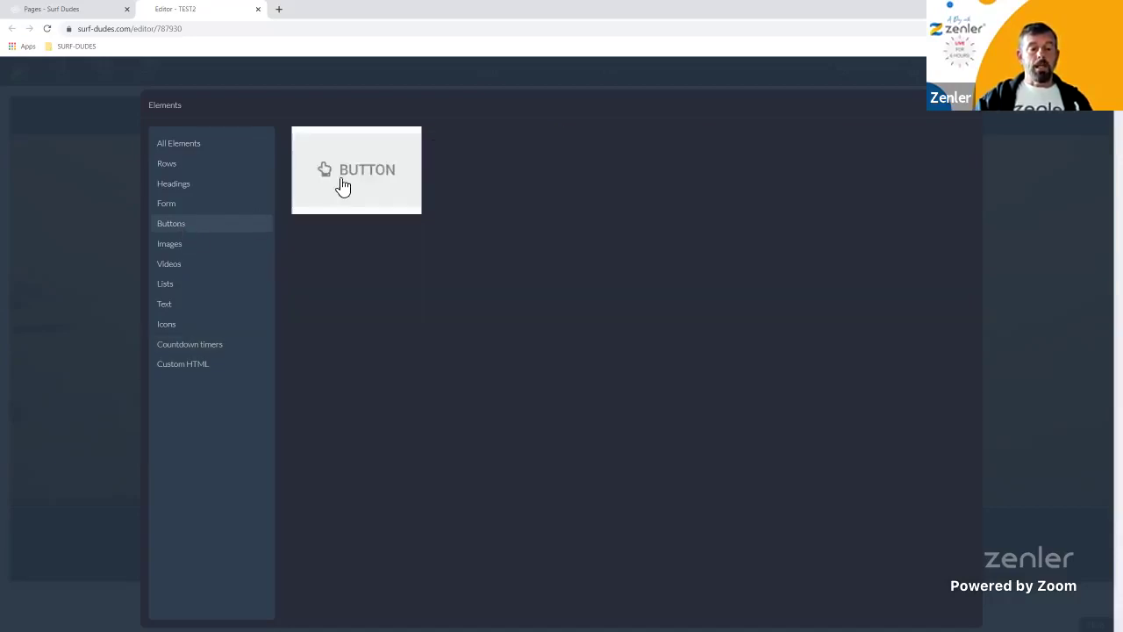
left_click_drag(342, 187, 519, 456)
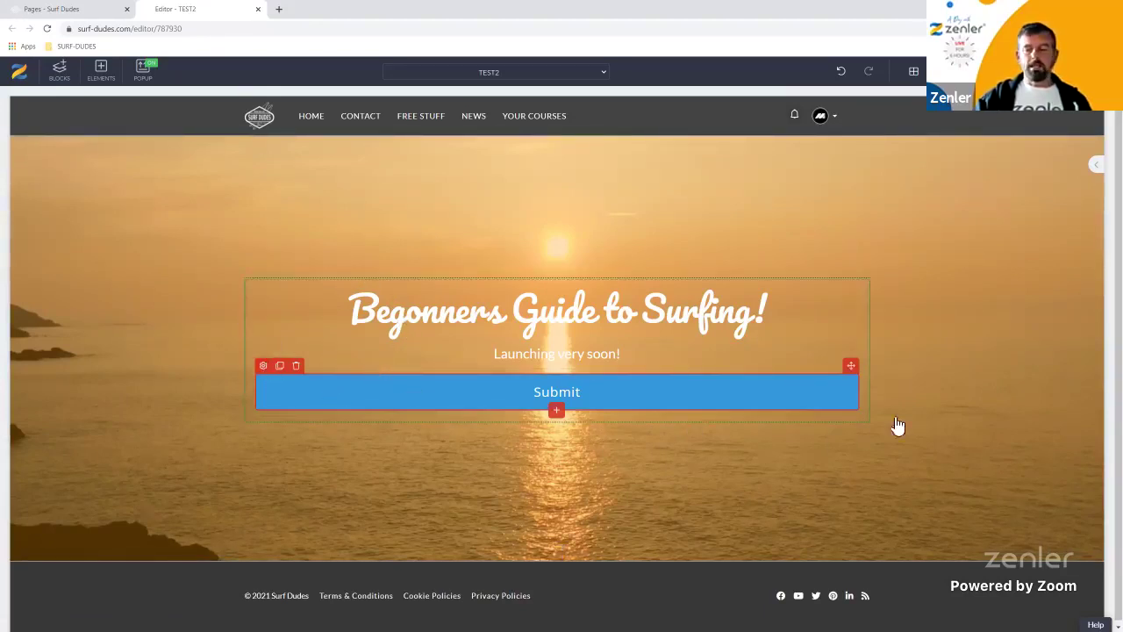
scroll(1049, 454, "down", 3)
scroll(1046, 457, "down", 1)
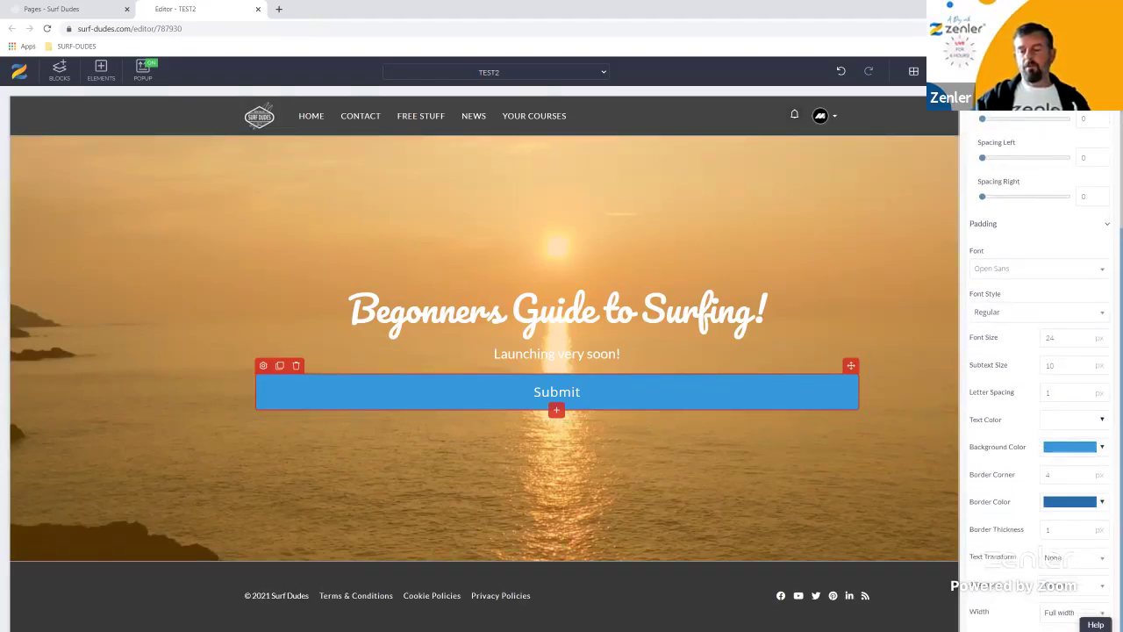
left_click(1072, 611)
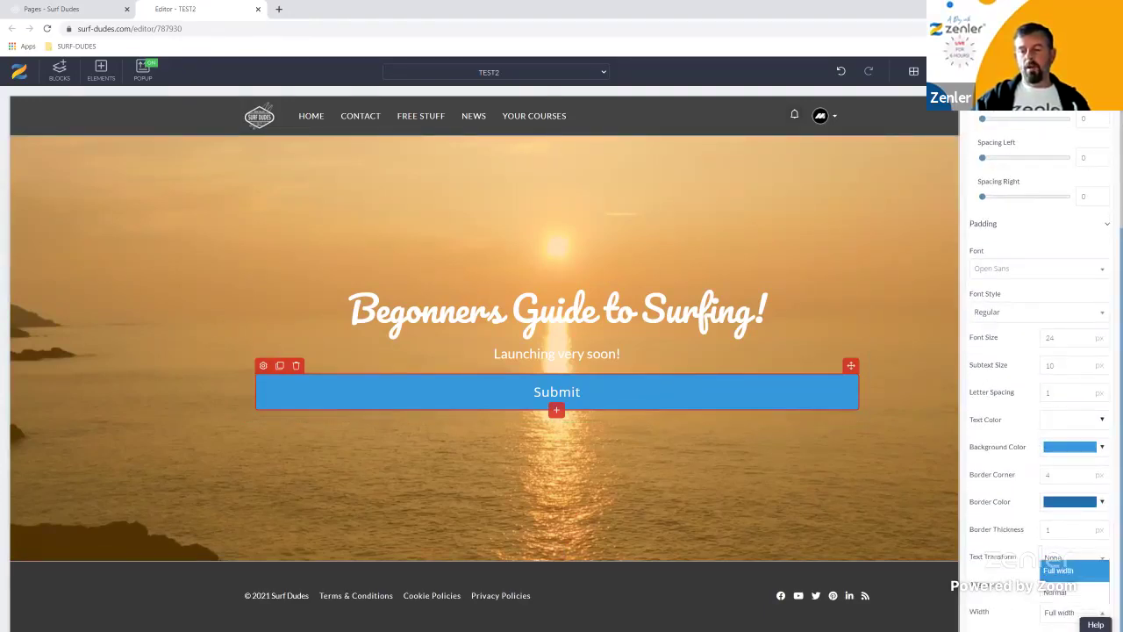
left_click(1059, 594)
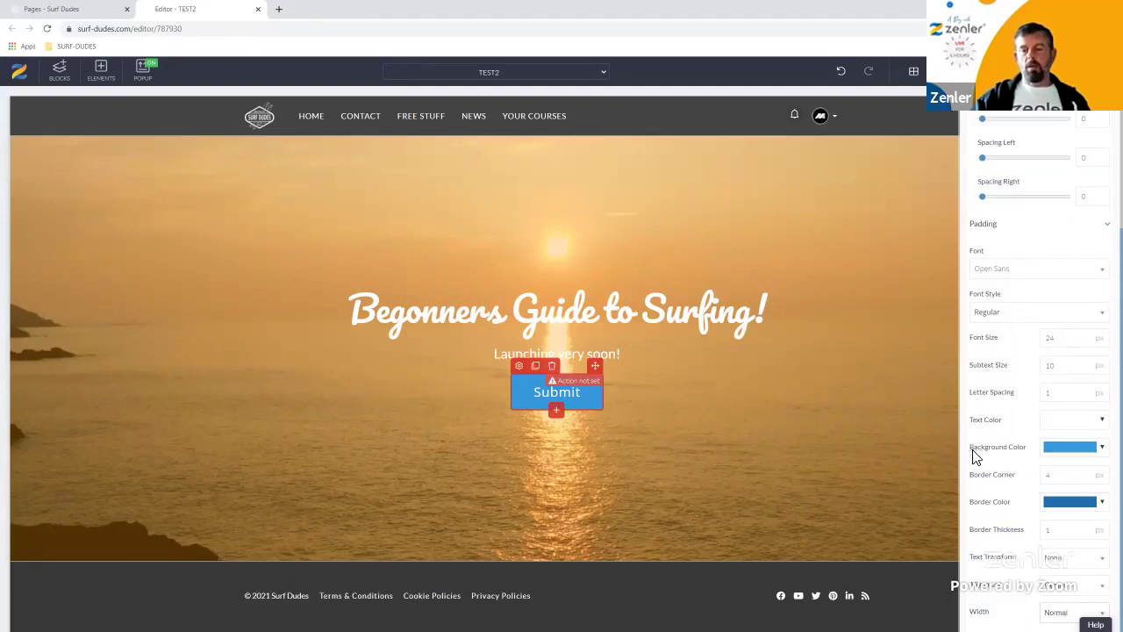
Apply the Rounded Outline Button design to the Submit button.
scroll(990, 477, "up", 3)
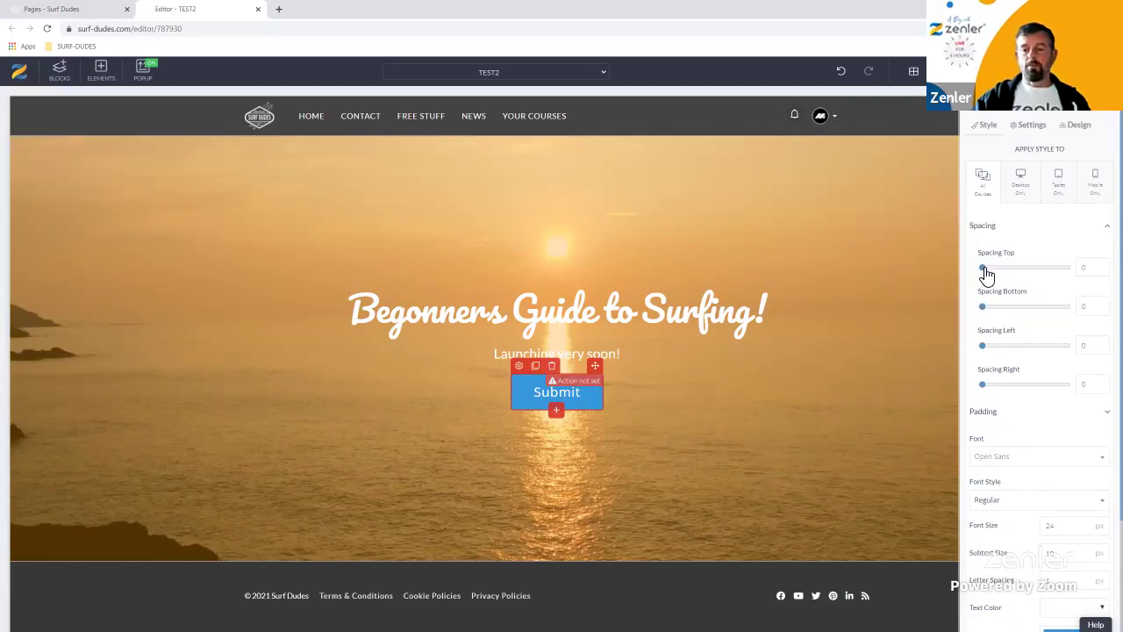
mouse_move(983, 270)
left_mouse_down()
mouse_move(1036, 272)
mouse_move(973, 276)
left_mouse_up()
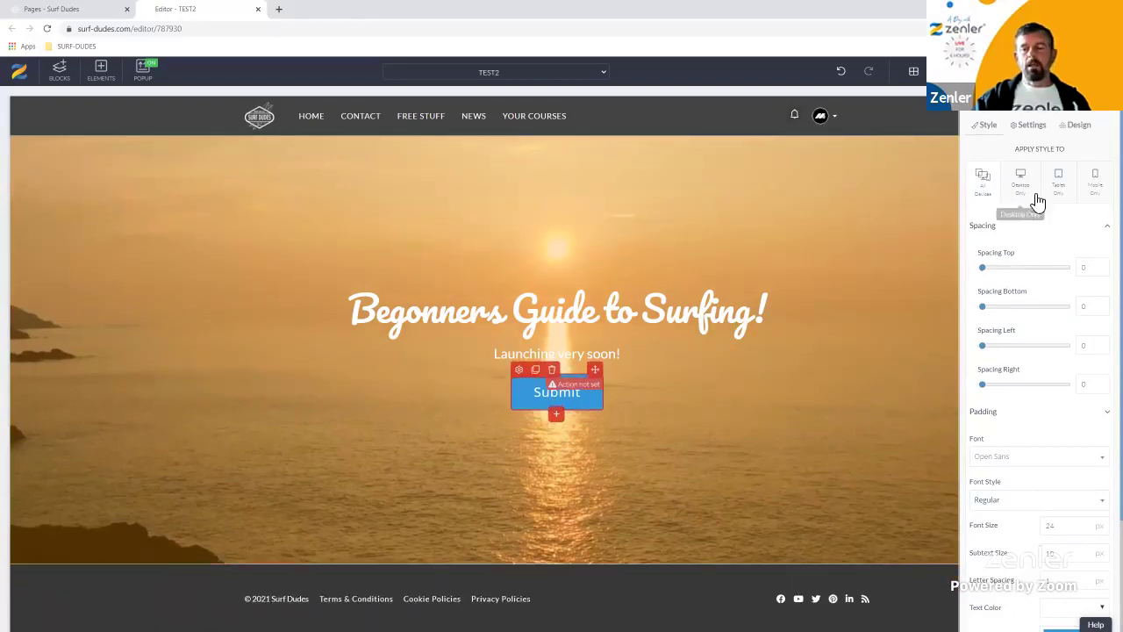
left_click(1034, 127)
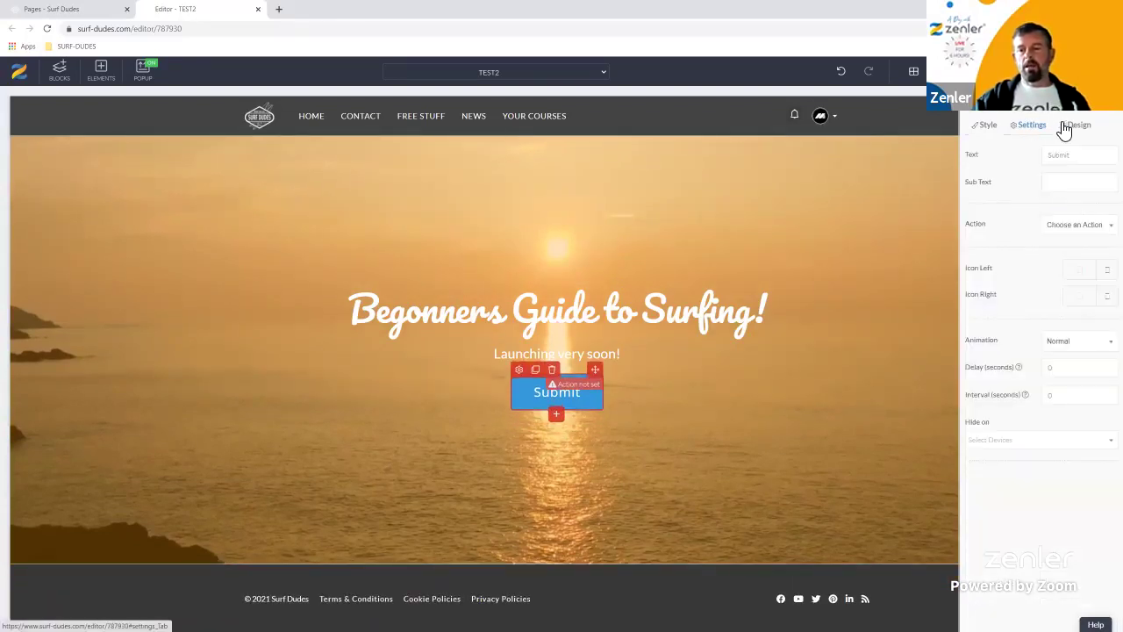
left_click(1072, 127)
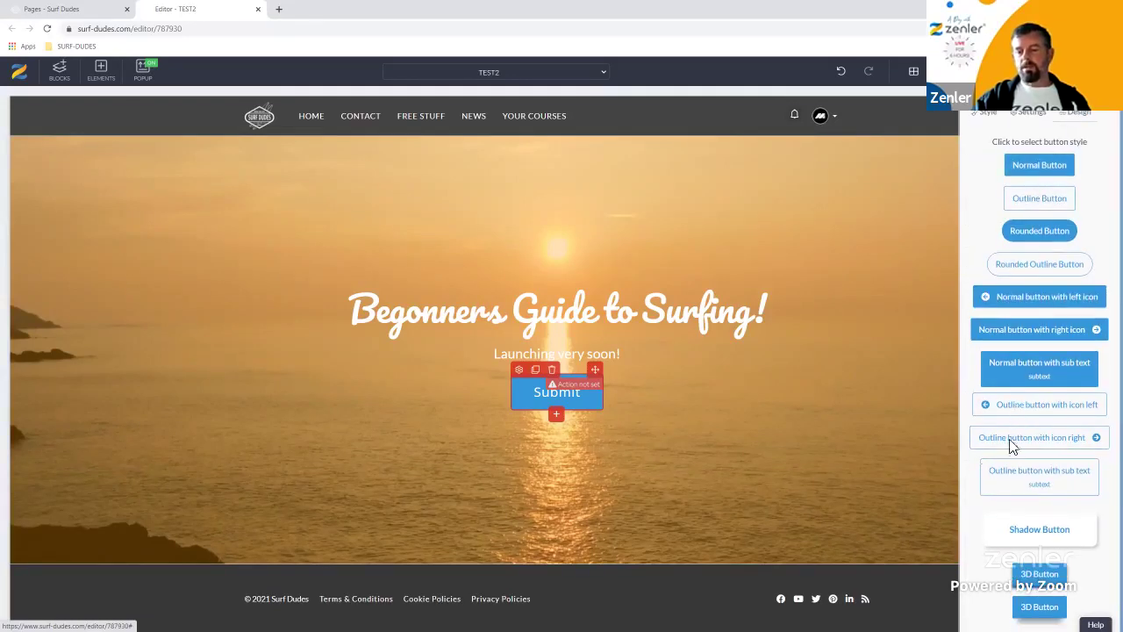
scroll(1015, 408, "down", 1)
scroll(1015, 408, "up", 1)
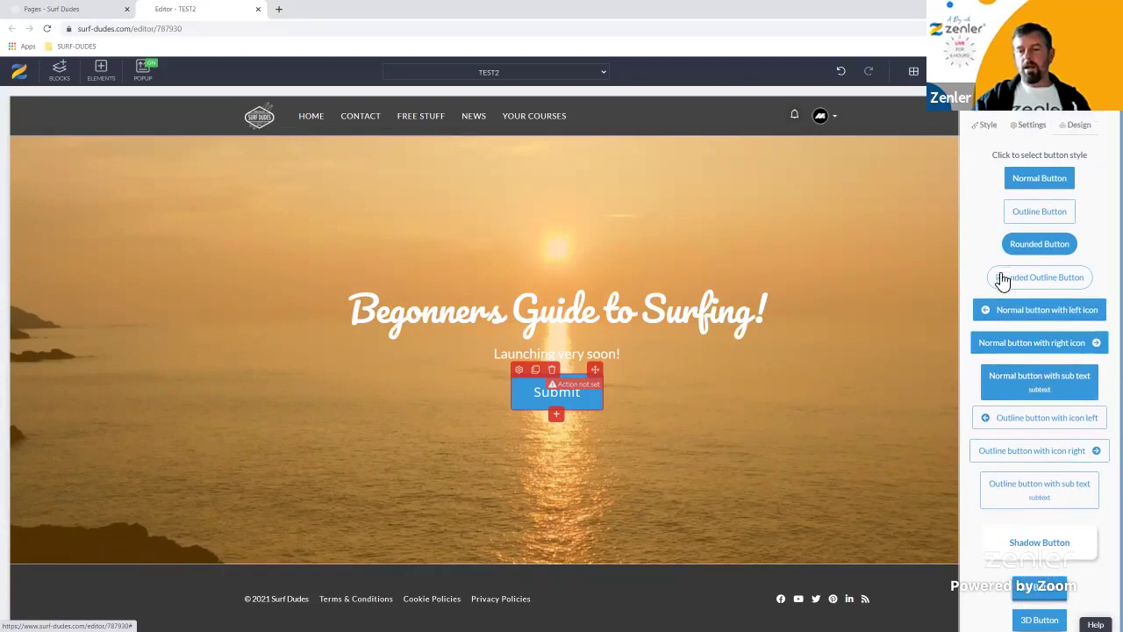
left_click(1023, 279)
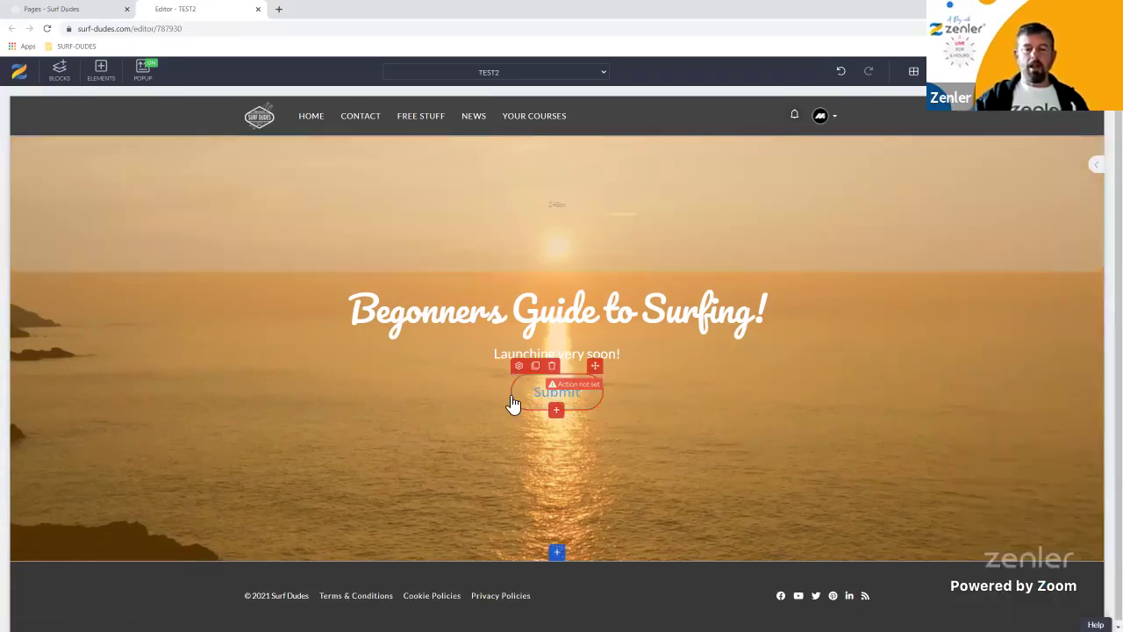
Set the Submit button's font to Pacifico.
left_click(523, 368)
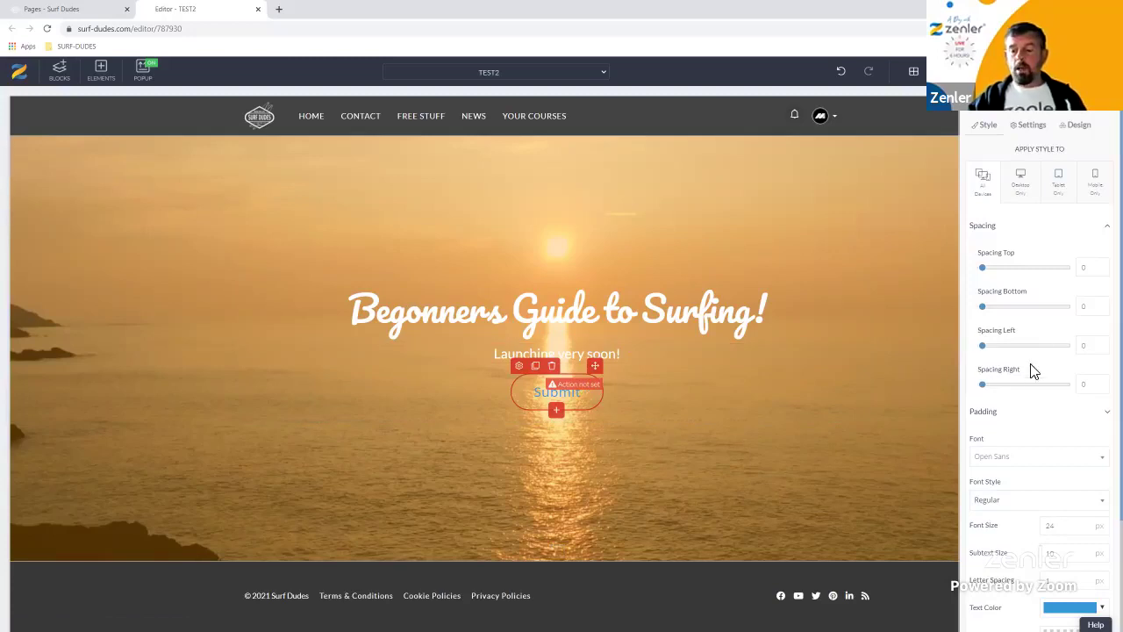
scroll(1031, 424, "down", 1)
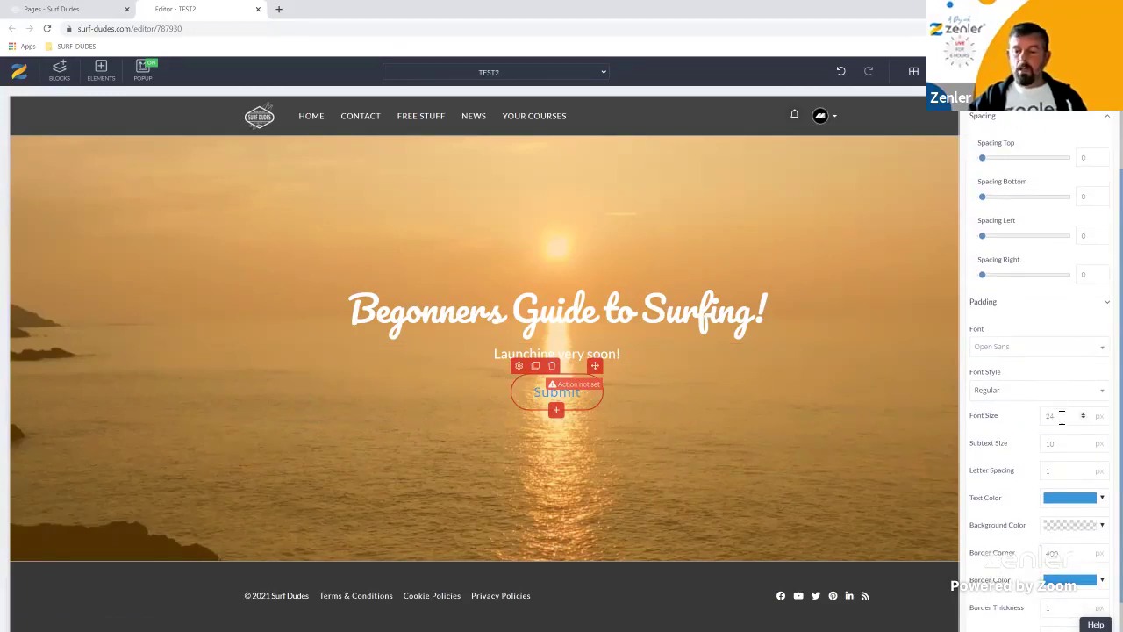
left_click(1085, 357)
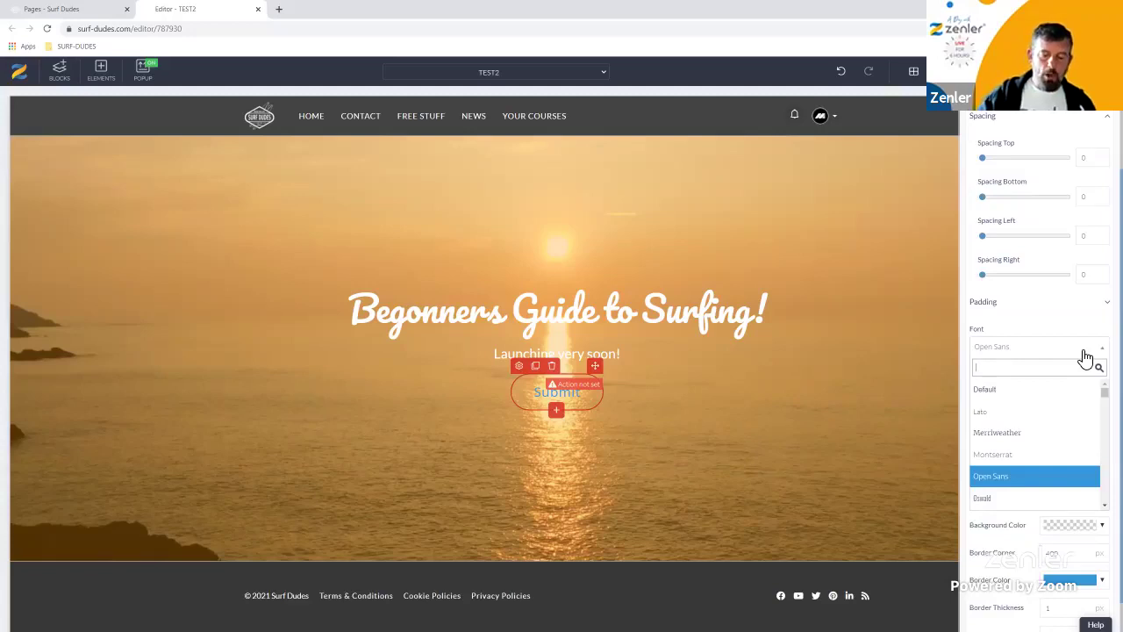
type("paci")
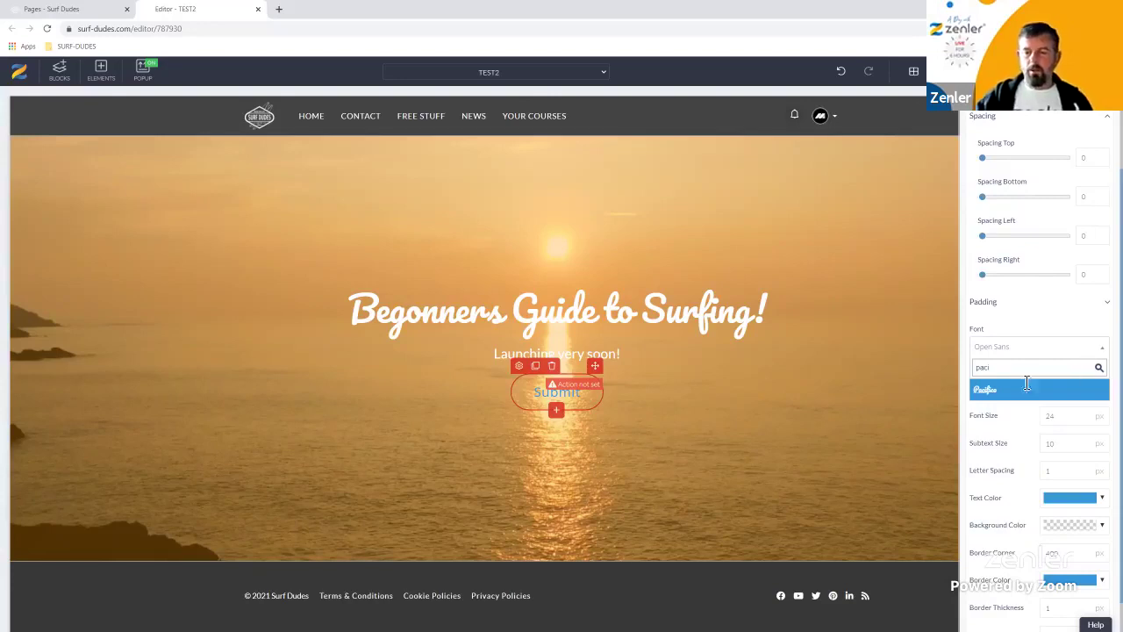
left_click(995, 392)
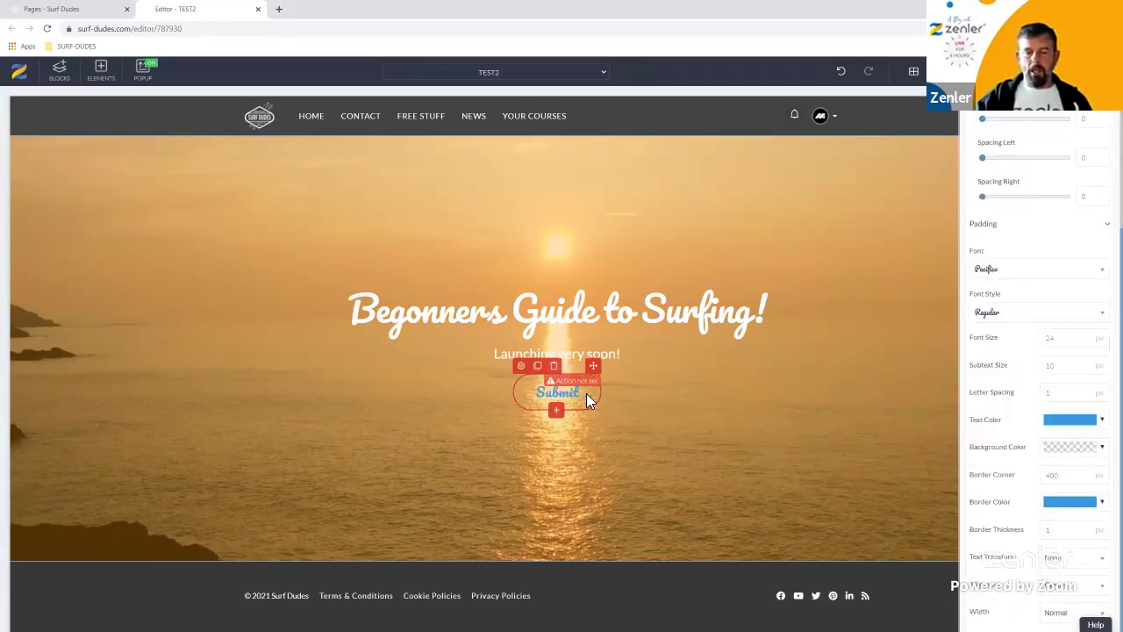
Set the Submit button's text colour to white and give it a 4 px white border.
left_click(1102, 419)
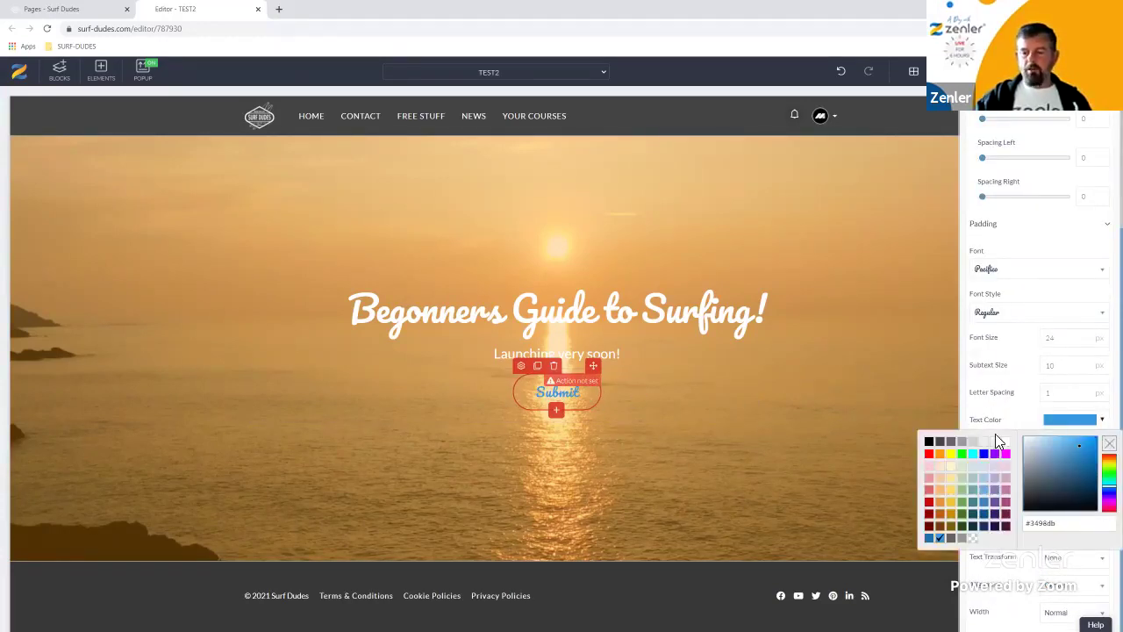
left_click(1011, 446)
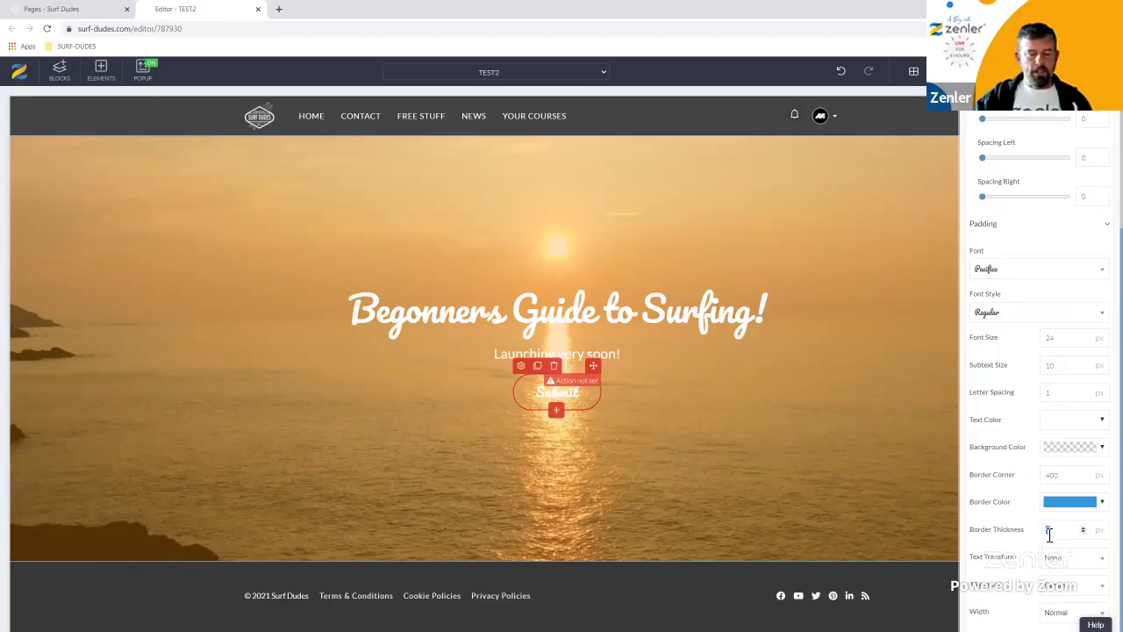
type("2")
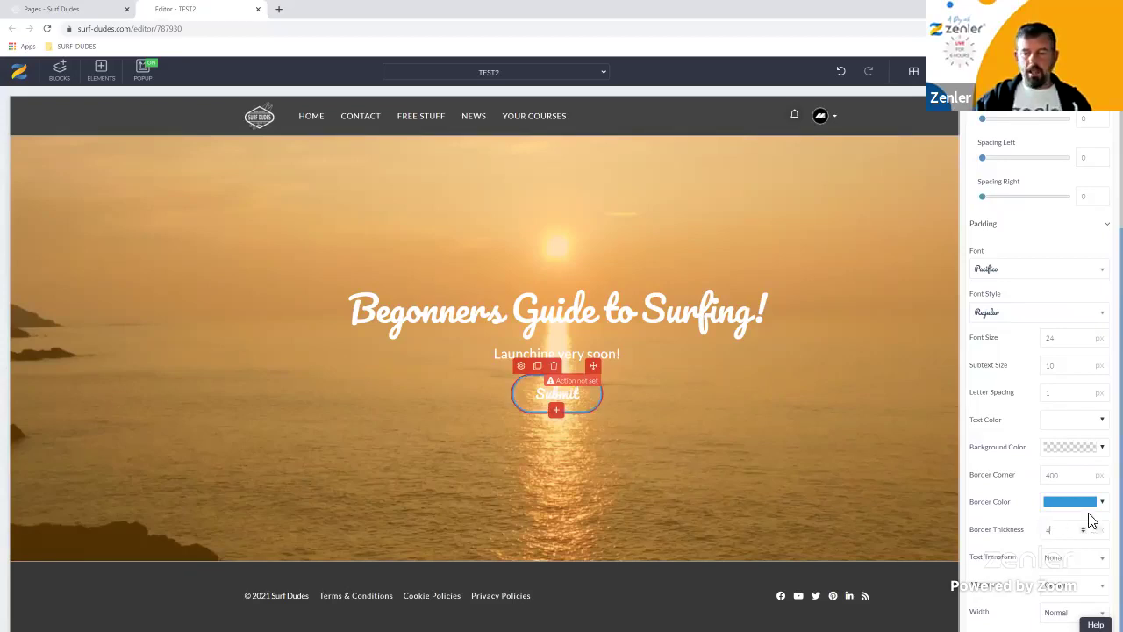
left_click(1070, 501)
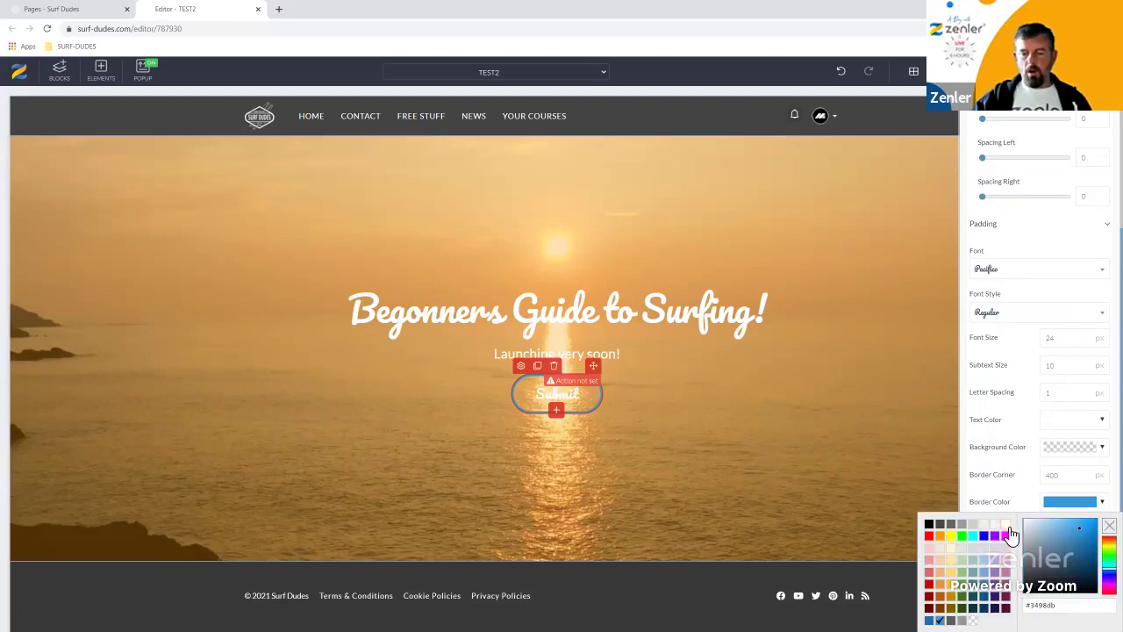
left_click(1003, 529)
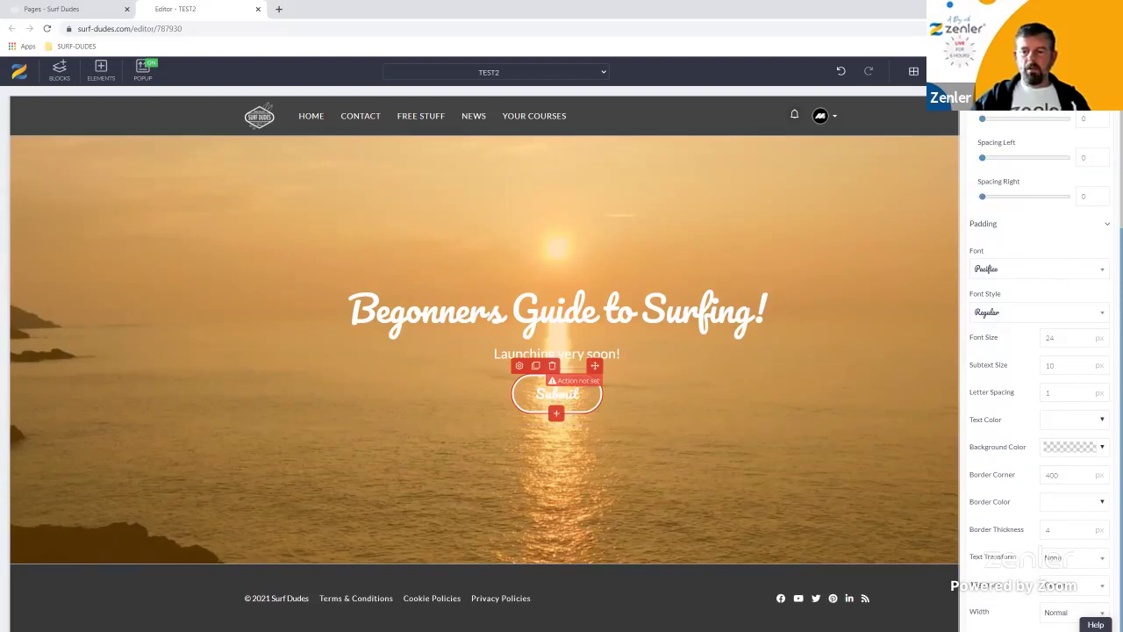
Set the Submit button's top and bottom padding to 5, its left and right padding to 70, and its font size to 45 px.
left_click(991, 224)
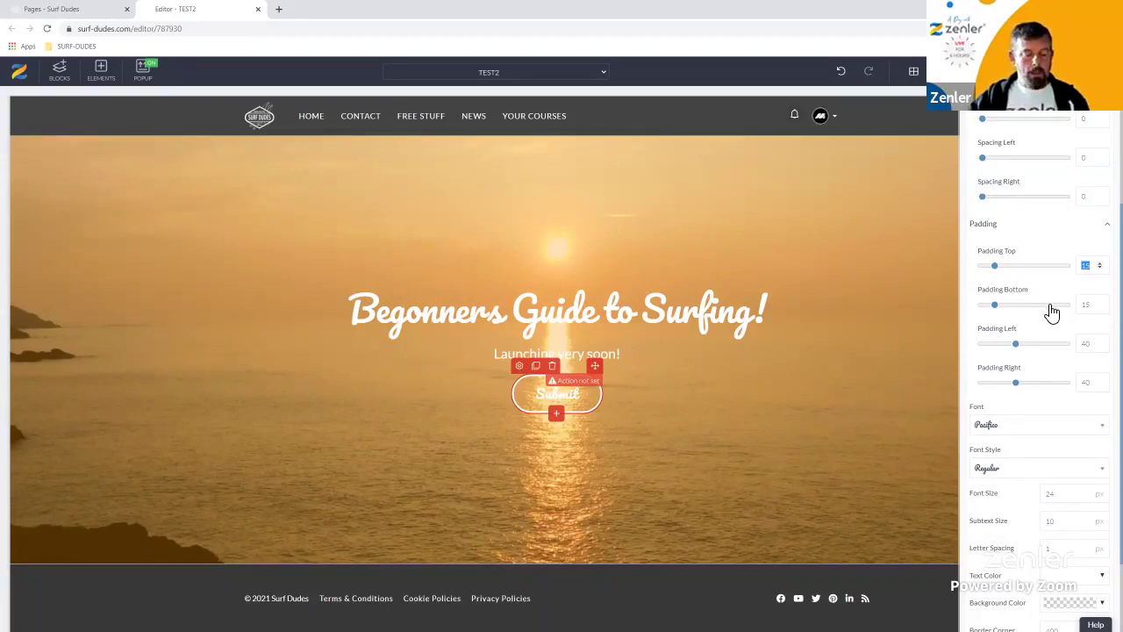
type("5")
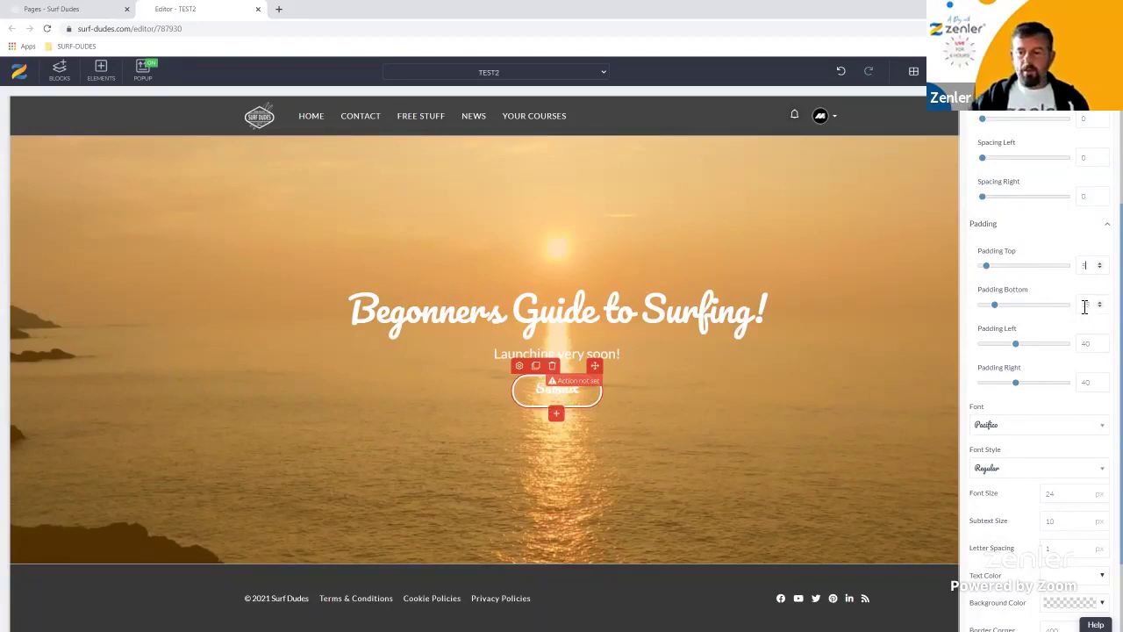
type("5")
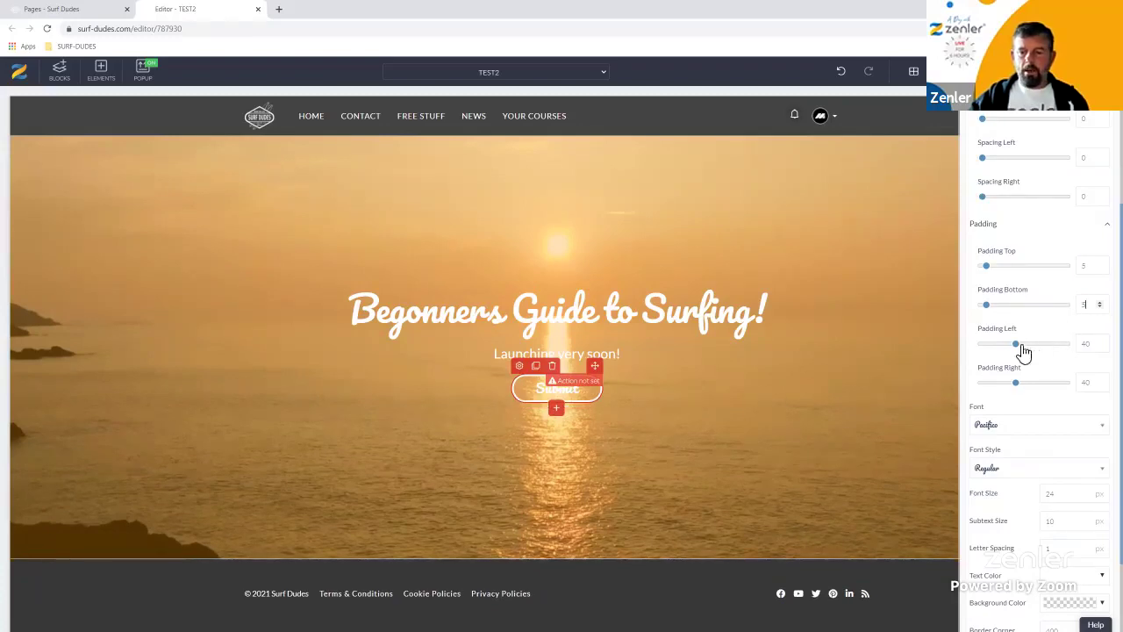
left_click_drag(1033, 350, 1036, 349)
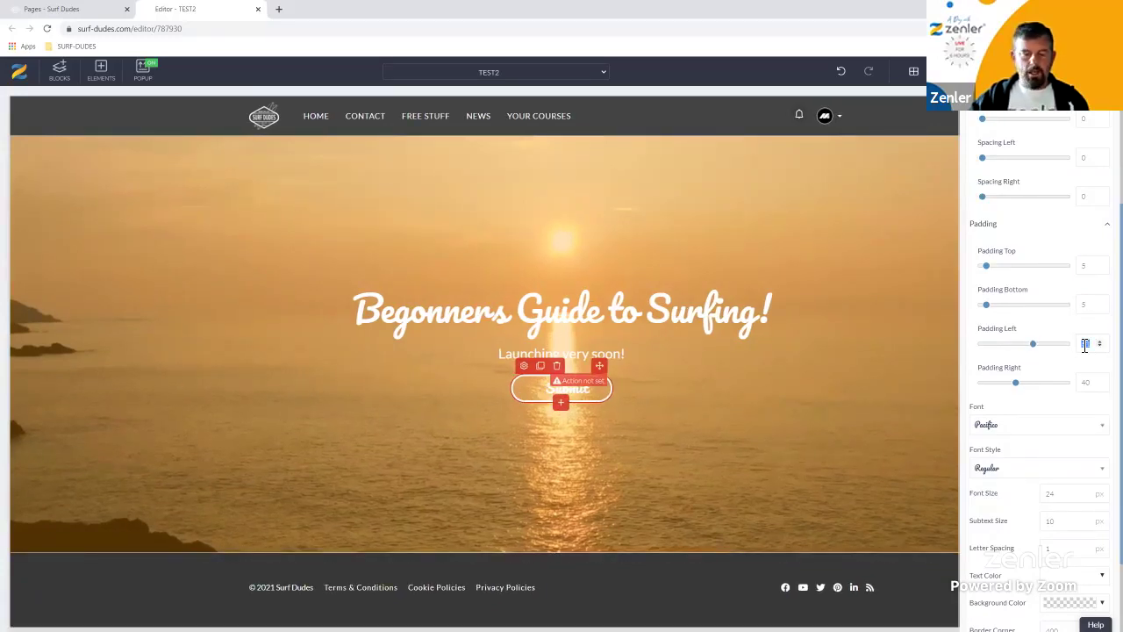
type("70")
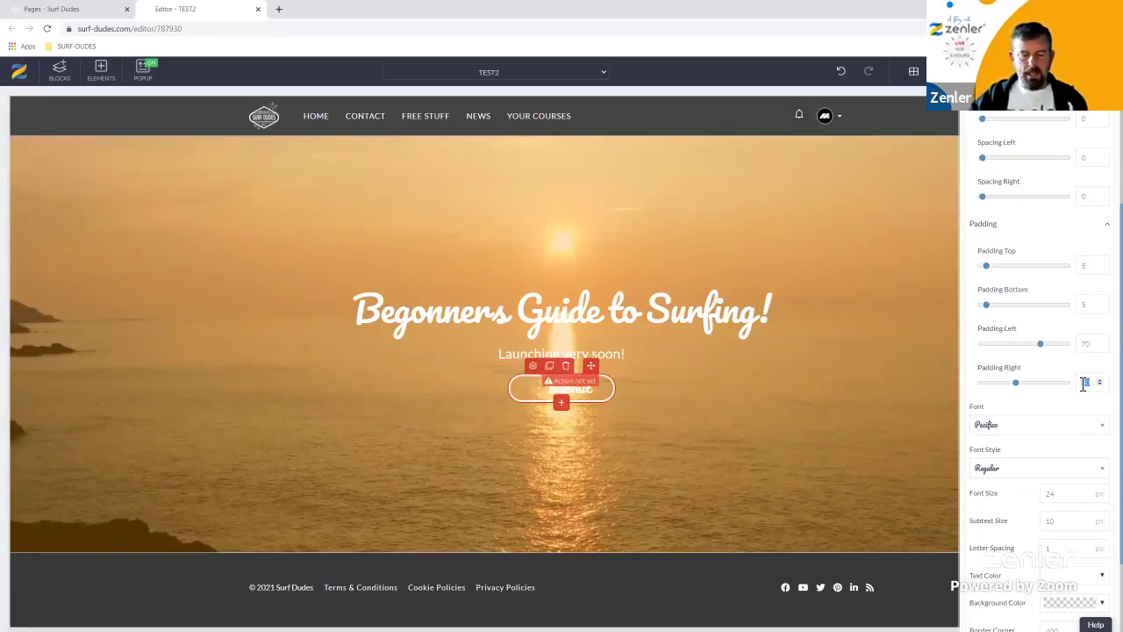
type("70")
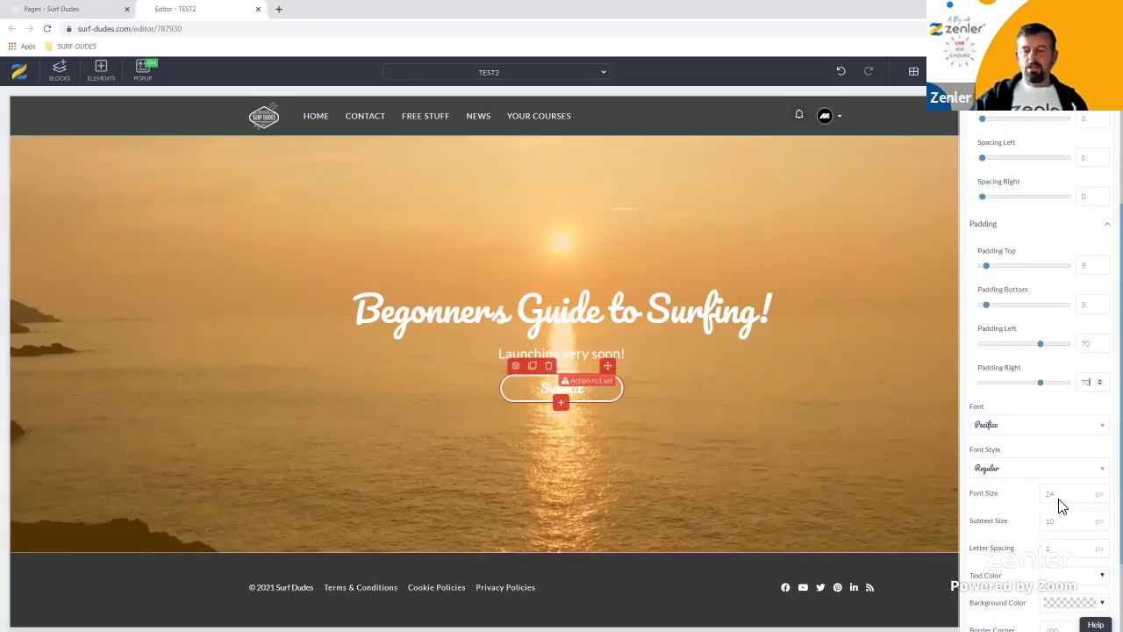
left_click_drag(1064, 499, 1044, 496)
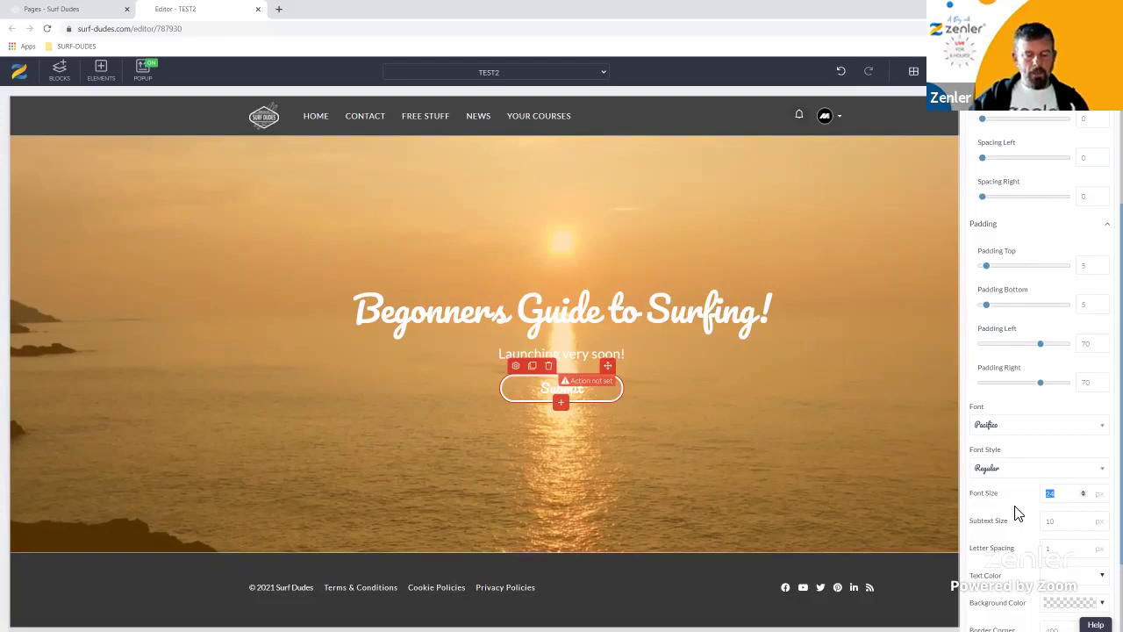
type("45")
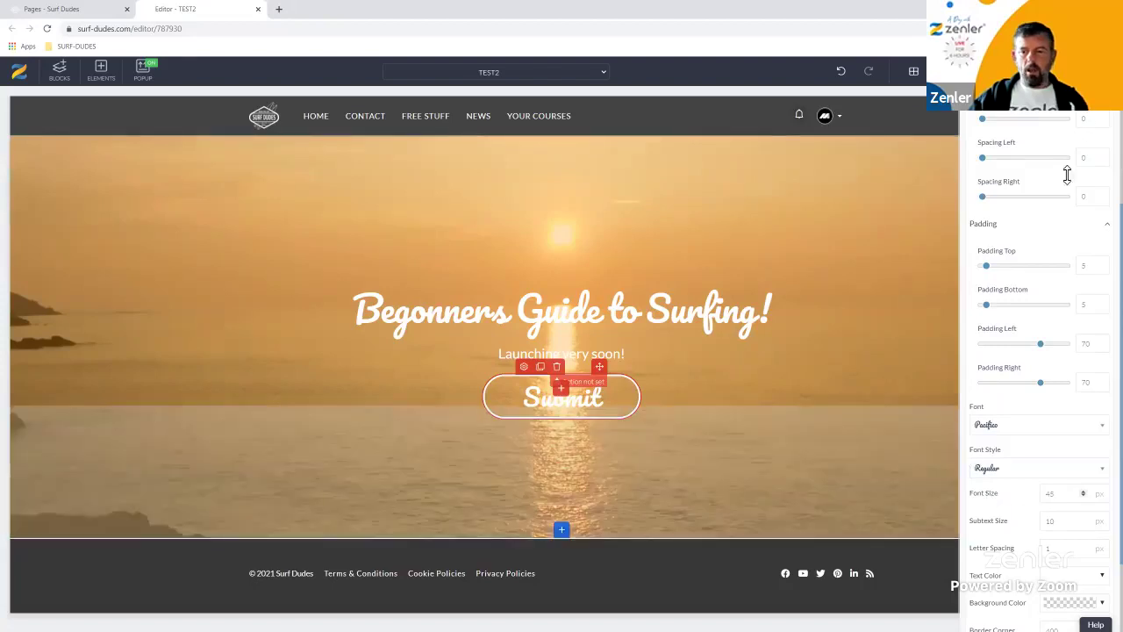
Change the button's text to "Join the Fun!".
scroll(1036, 303, "up", 3)
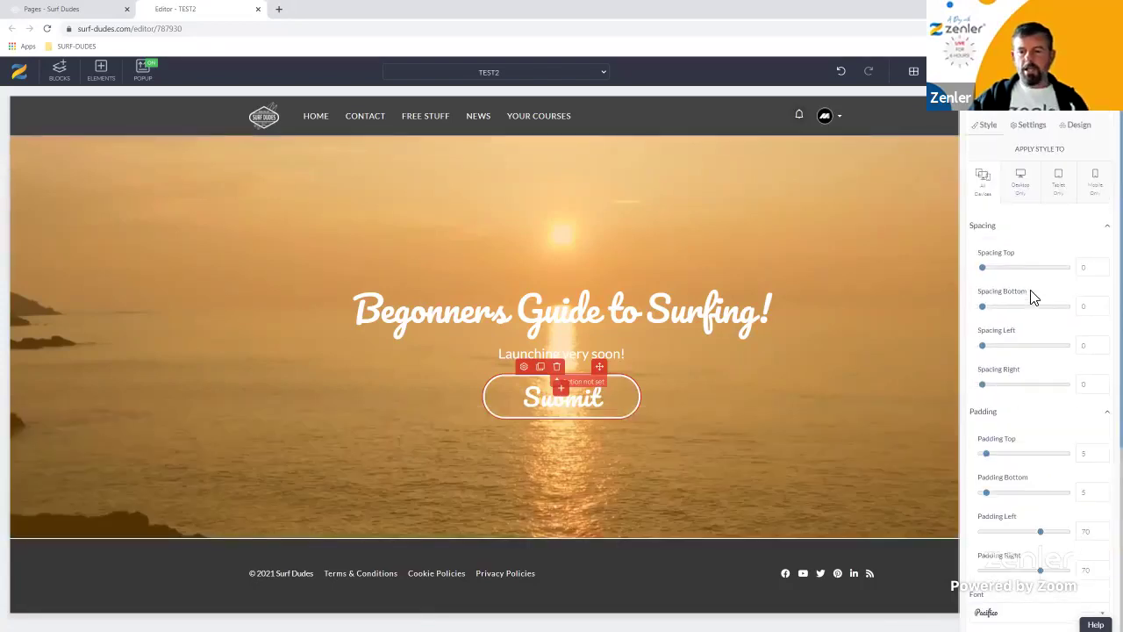
left_click(1033, 127)
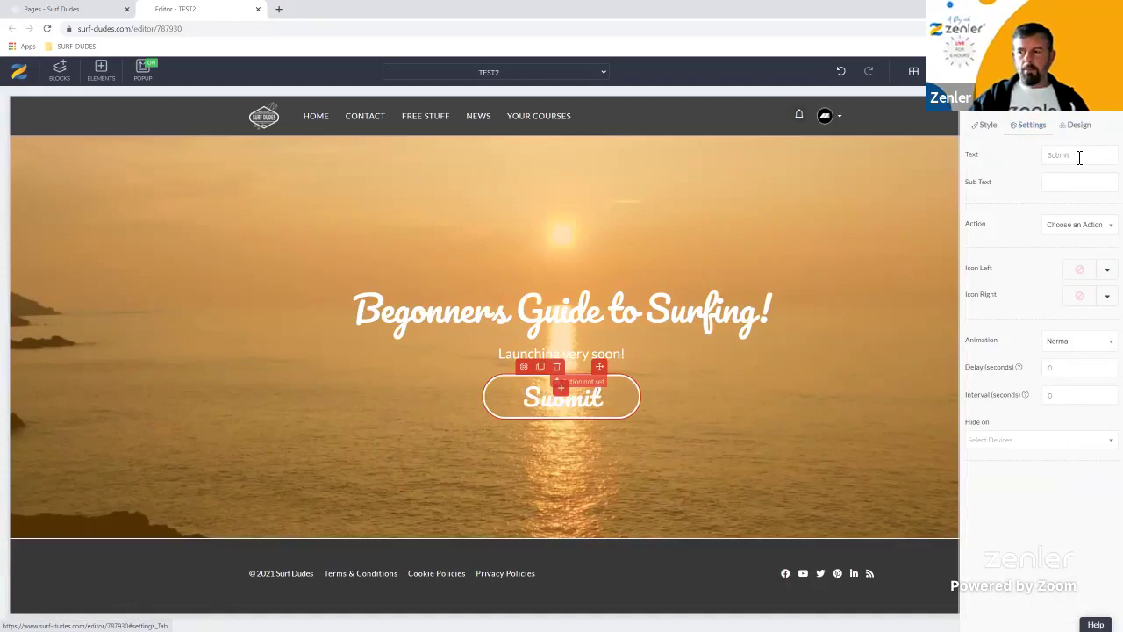
left_click_drag(1078, 158, 1028, 157)
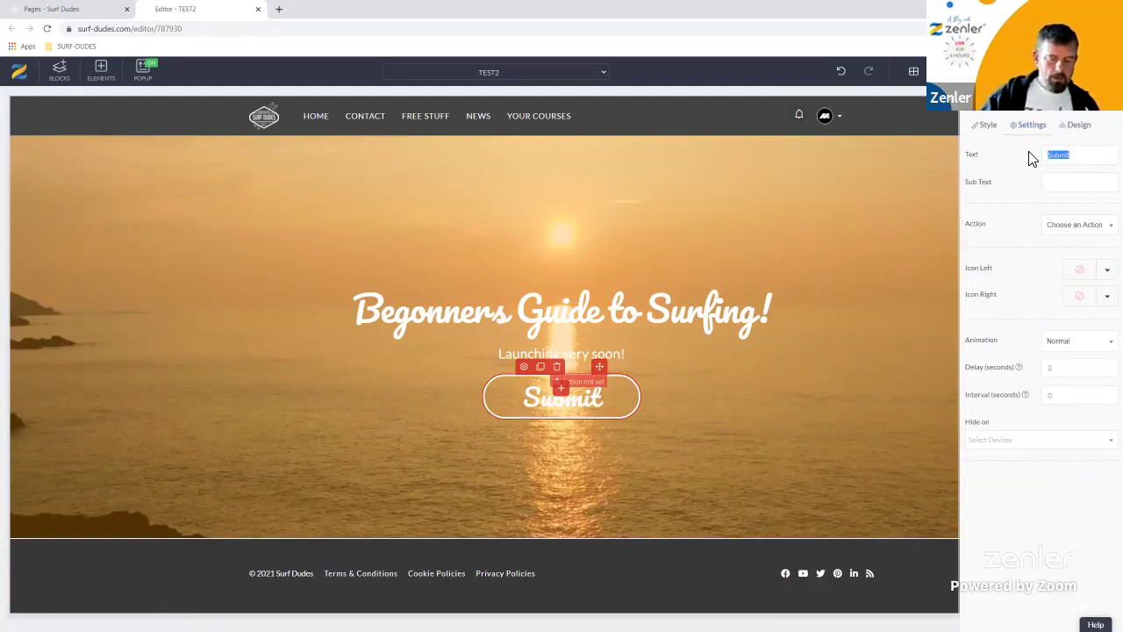
key("BackSpace")
type("Join the Fun")
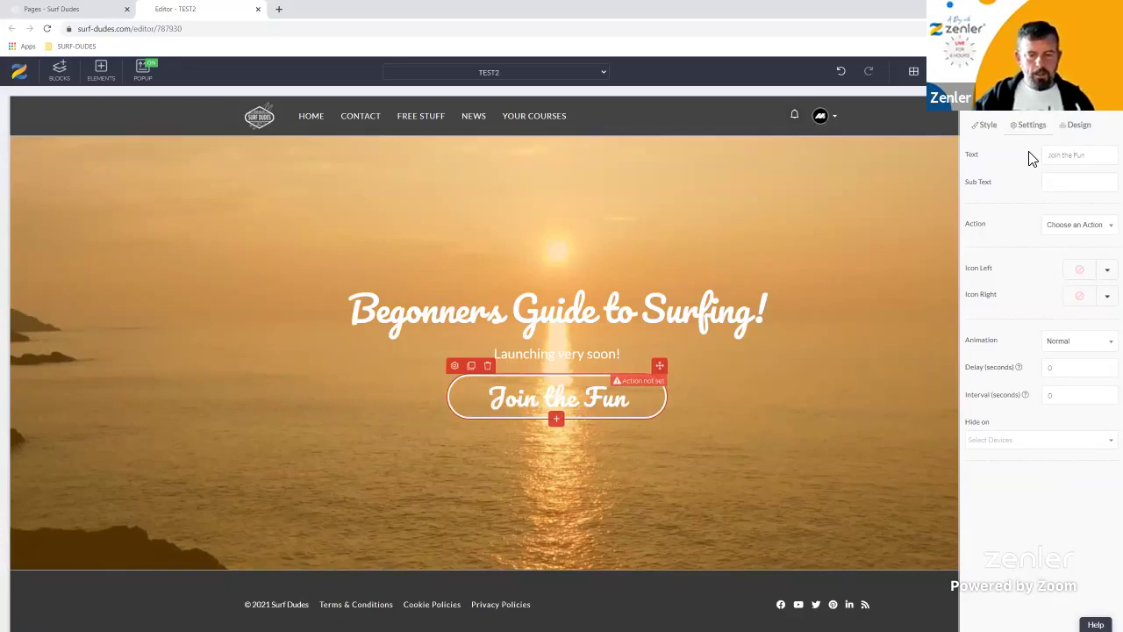
type("!")
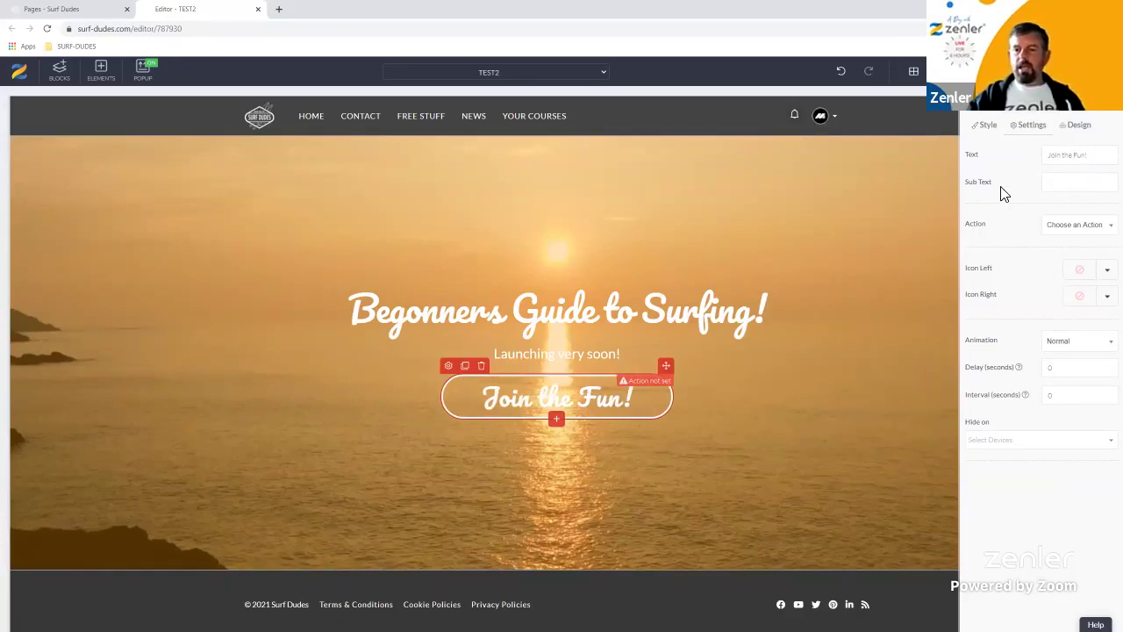
Add the placeholder sub text "dgddfg" to the Join the Fun! button and set its subtext size to 25 px.
left_click(1058, 185)
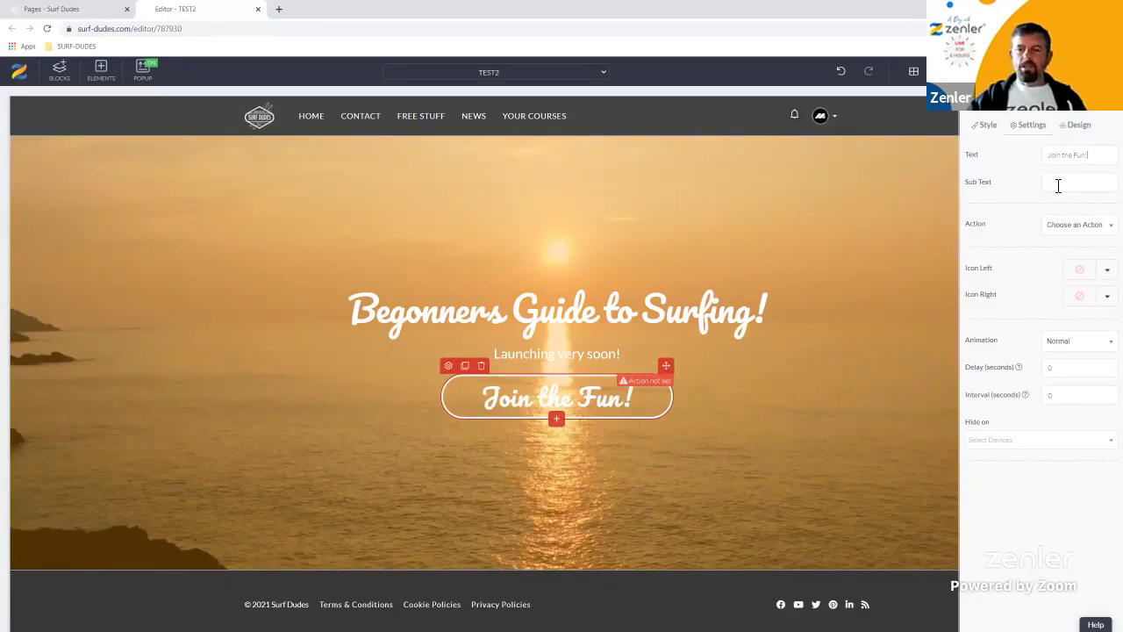
type("dgdd")
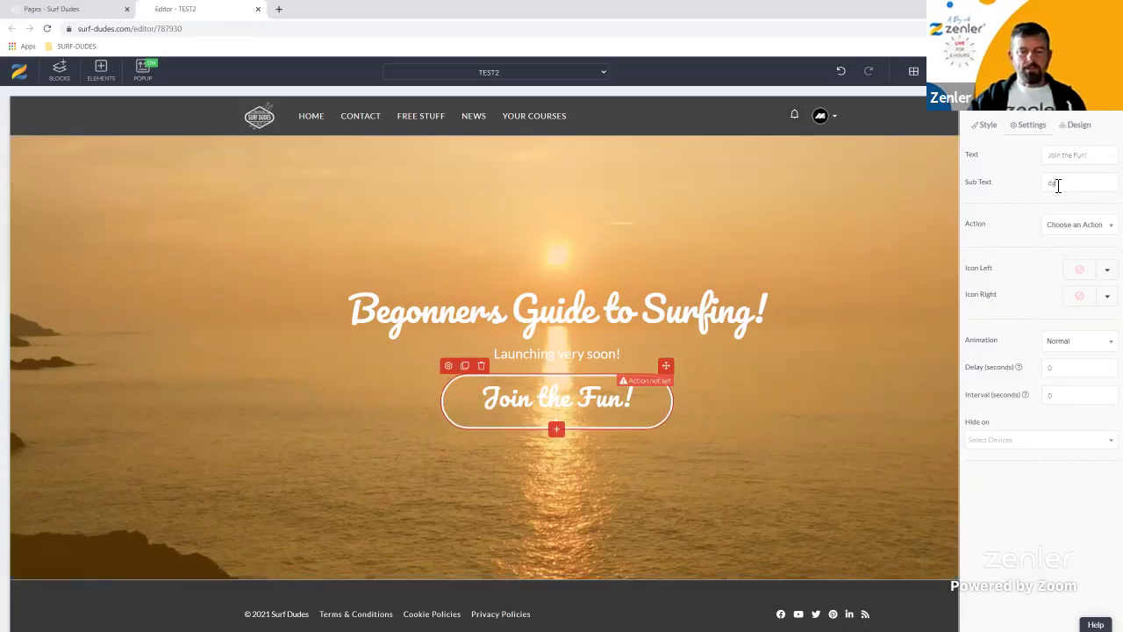
type("fg")
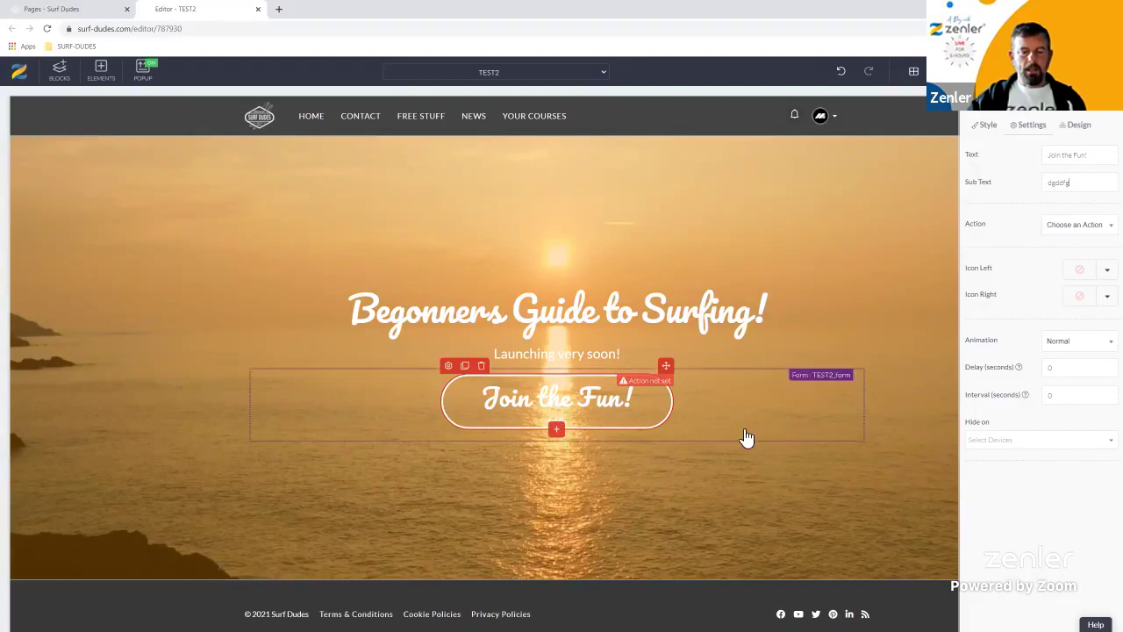
left_click(781, 475)
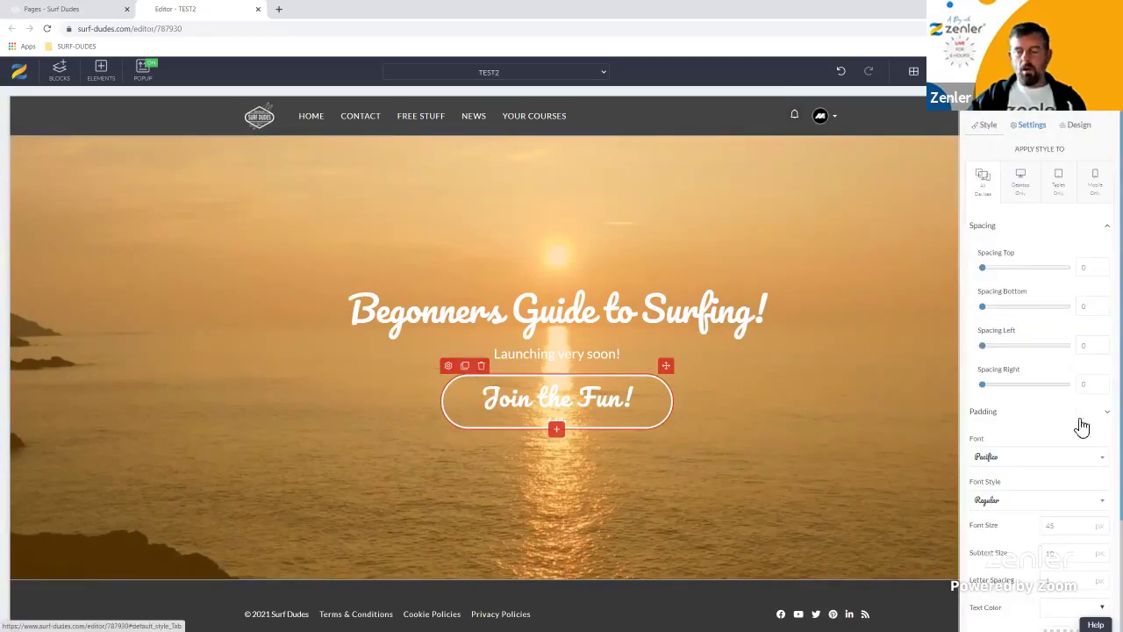
scroll(1049, 483, "down", 3)
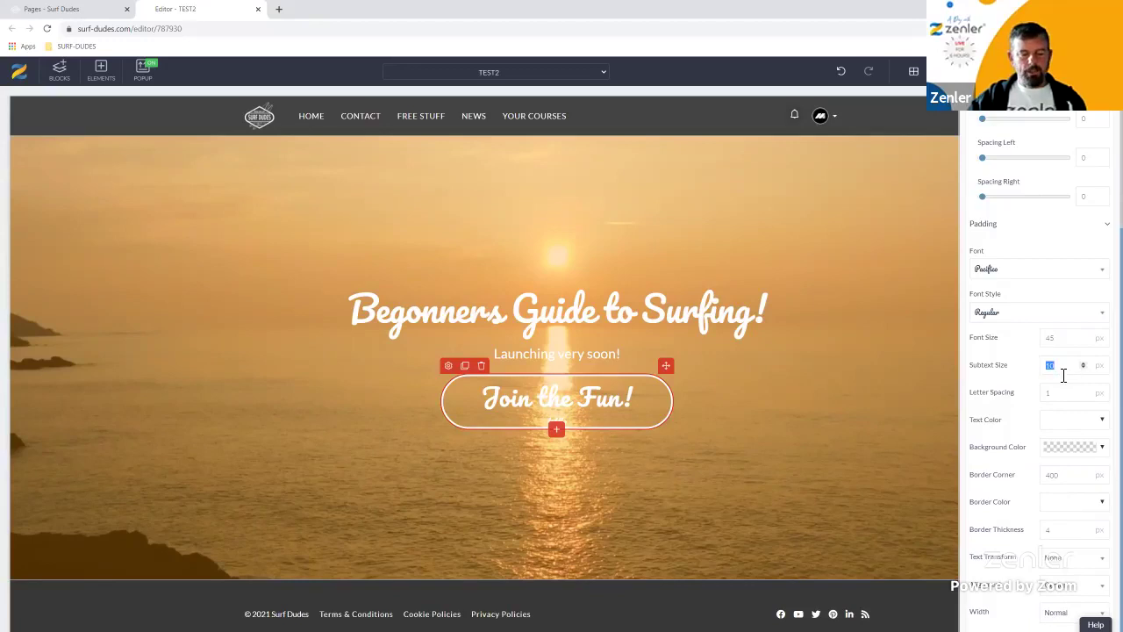
type("25")
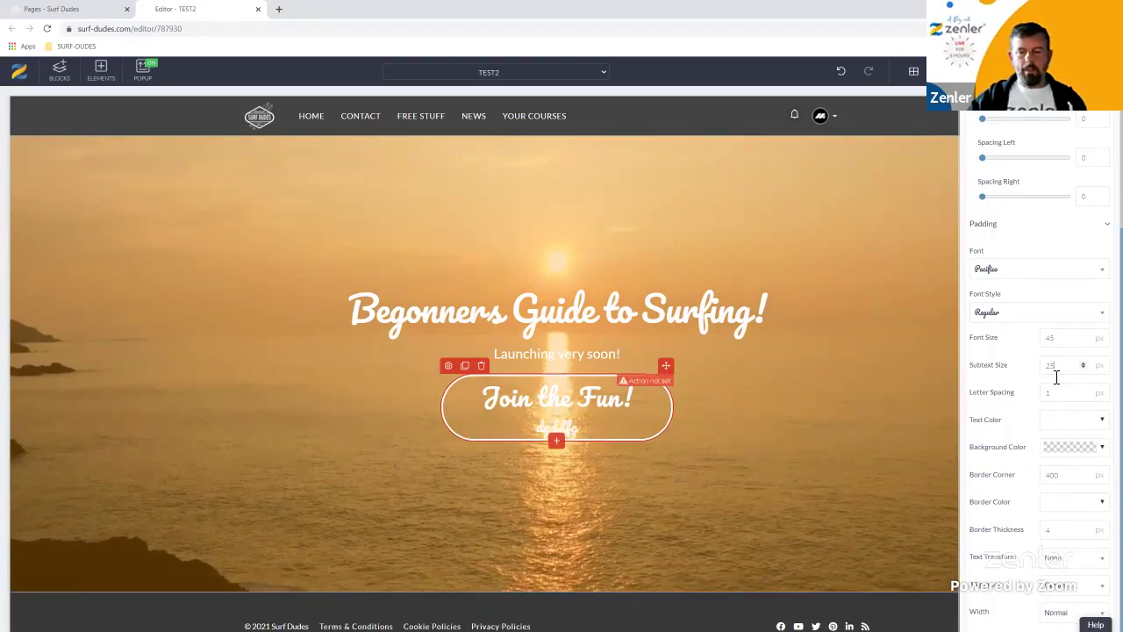
Remove the placeholder sub text from the Join the Fun! button.
scroll(1044, 229, "up", 3)
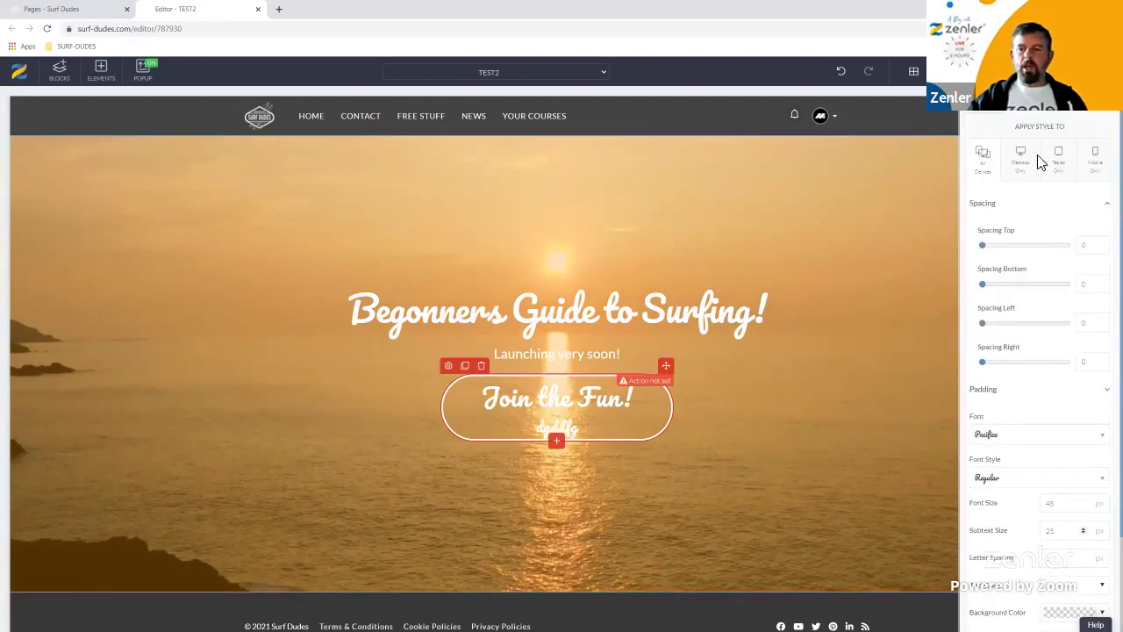
left_click(1031, 128)
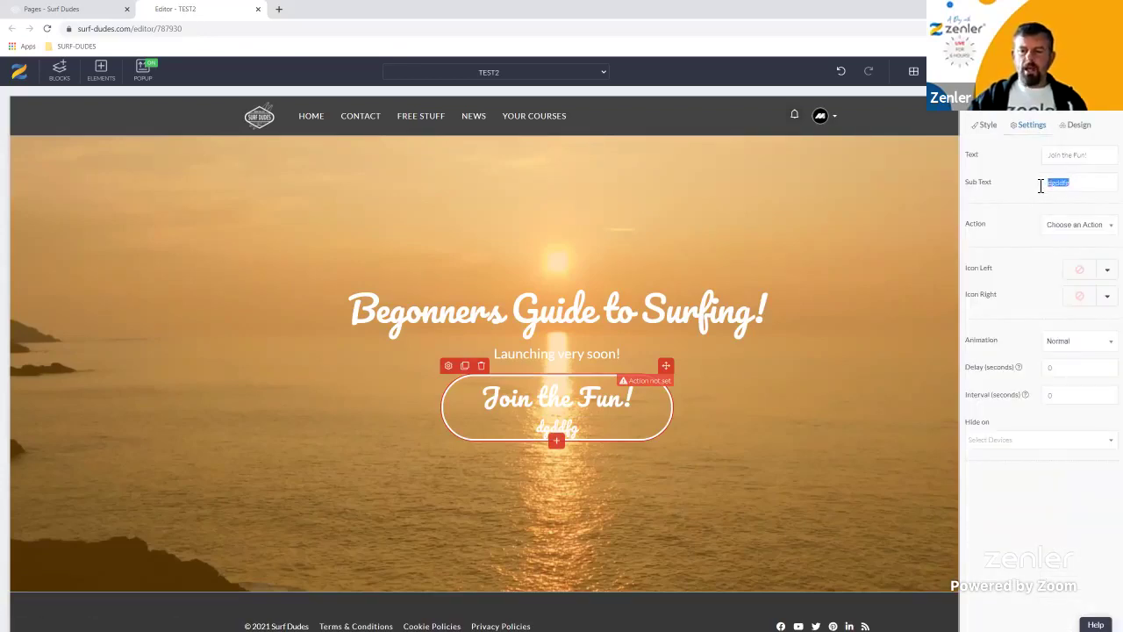
key("BackSpace")
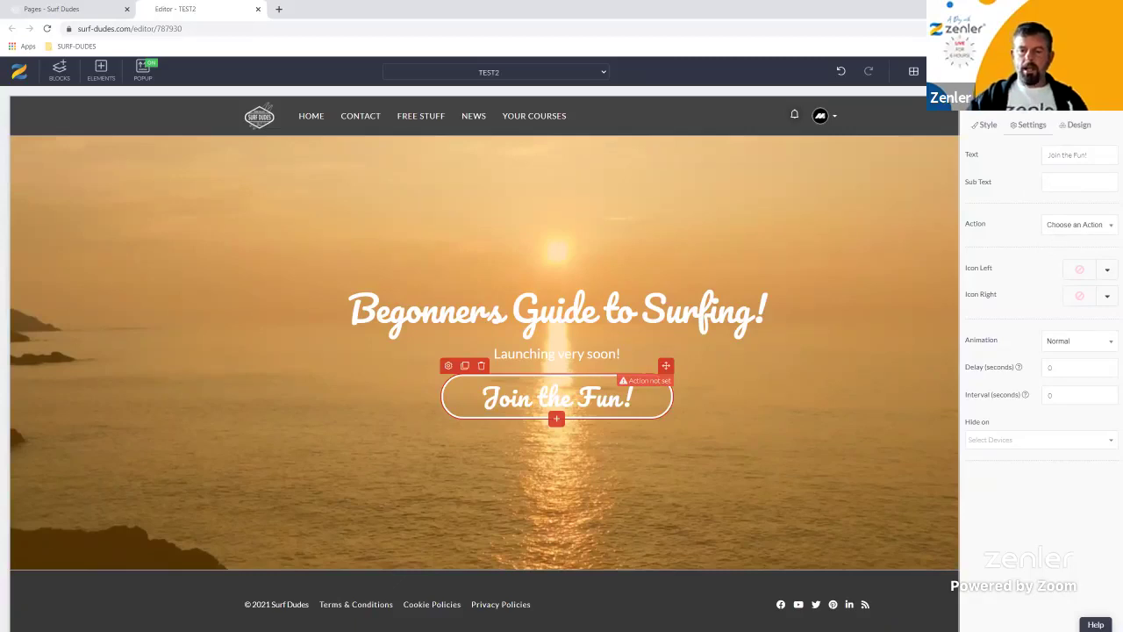
Set the Join the Fun! button's action to Go to Link with "#" as the link.
left_click(1079, 225)
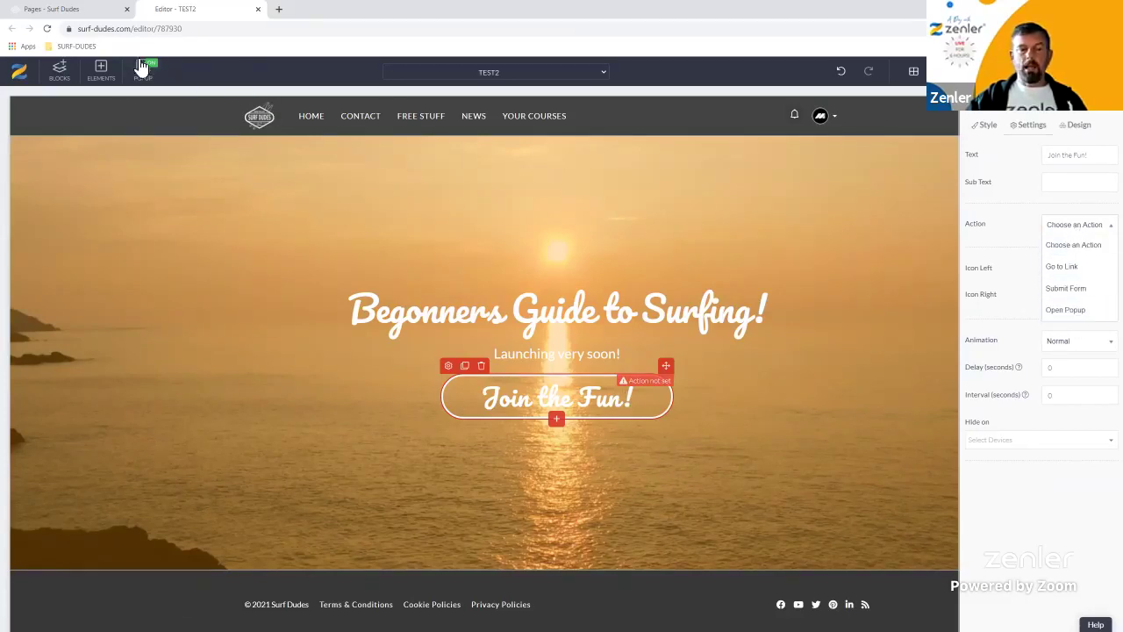
left_click(1062, 269)
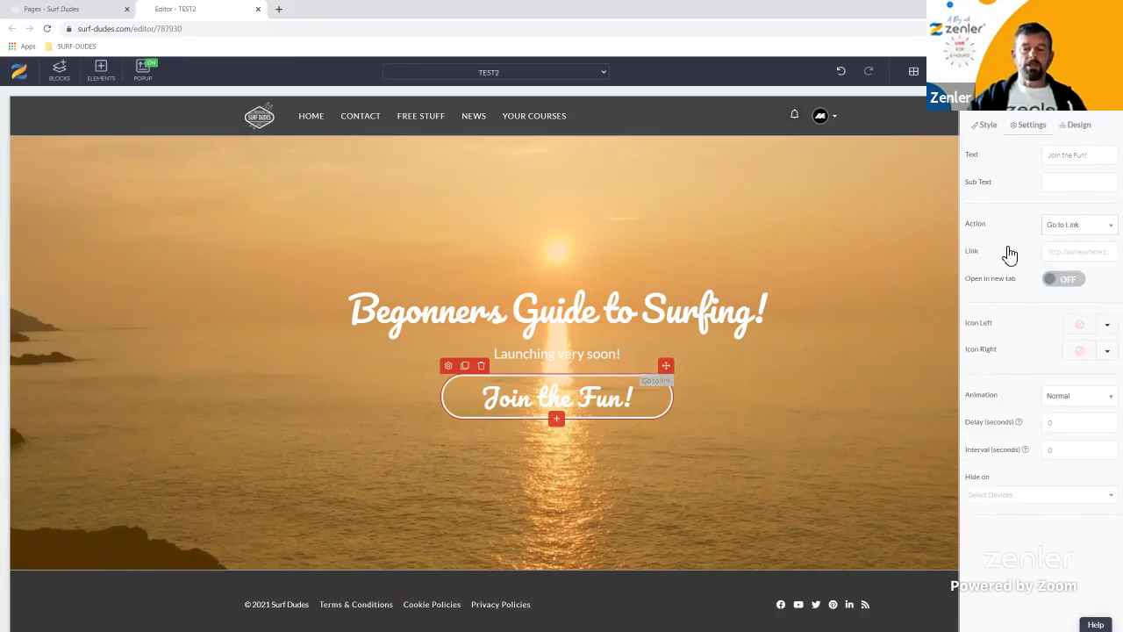
type("#")
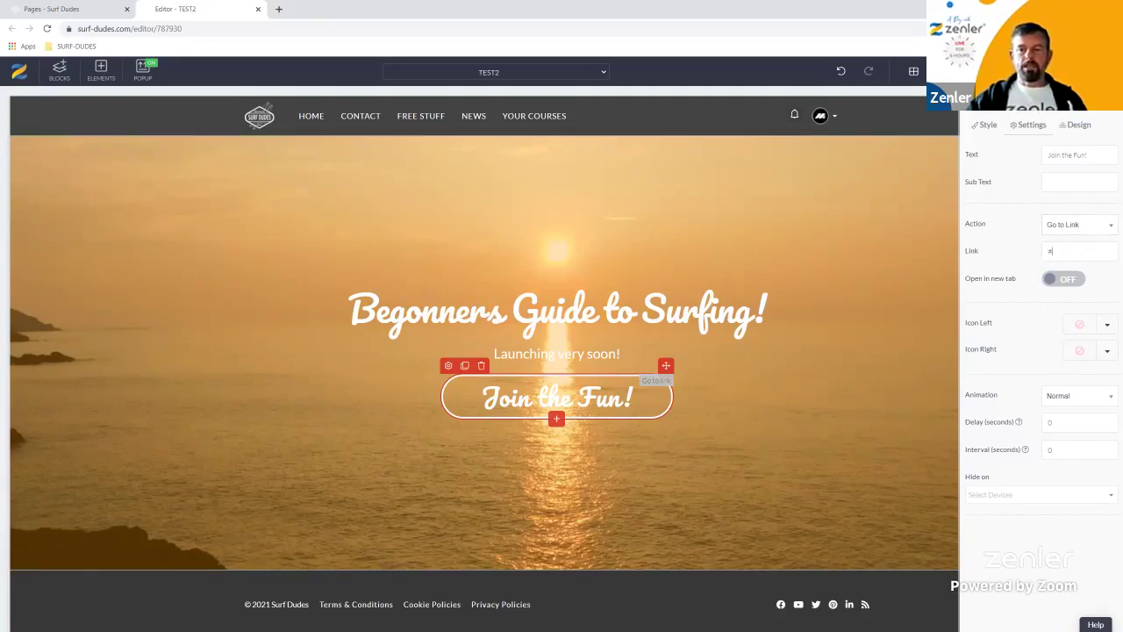
left_click(823, 337)
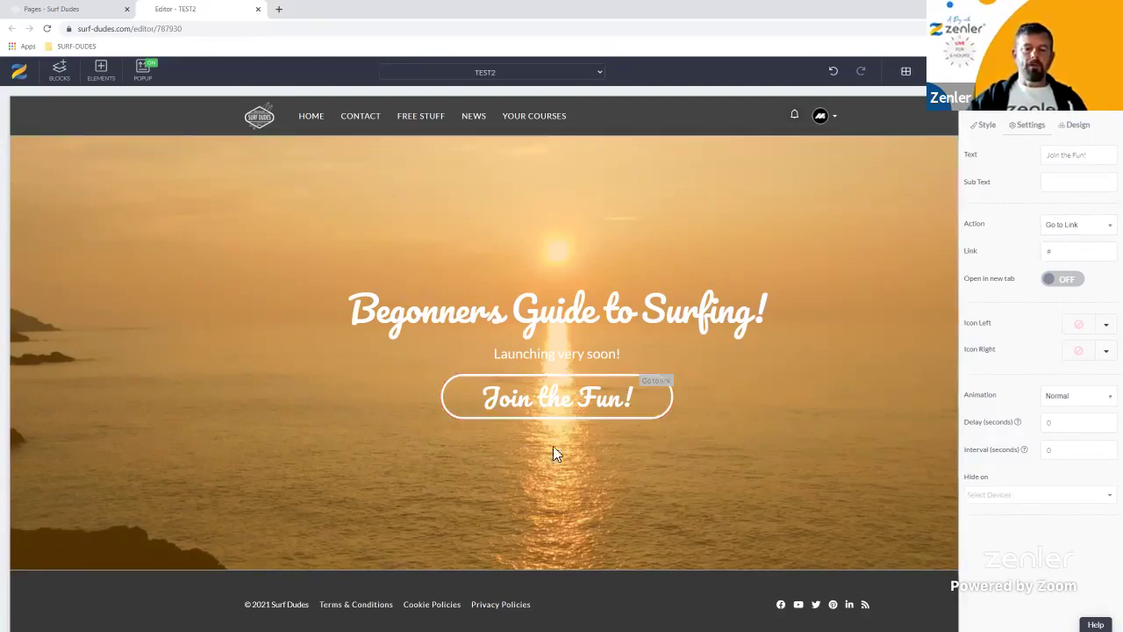
Review the page's SEO settings, including its title, meta description and meta keywords, and close the dialog.
left_click(816, 279)
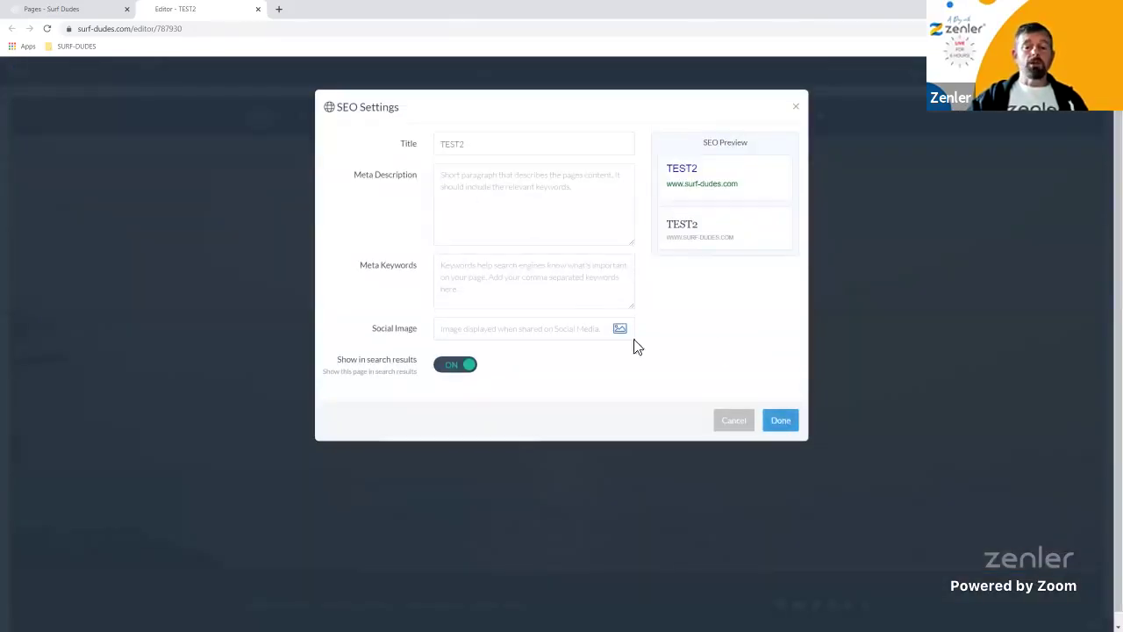
triple_click(368, 106)
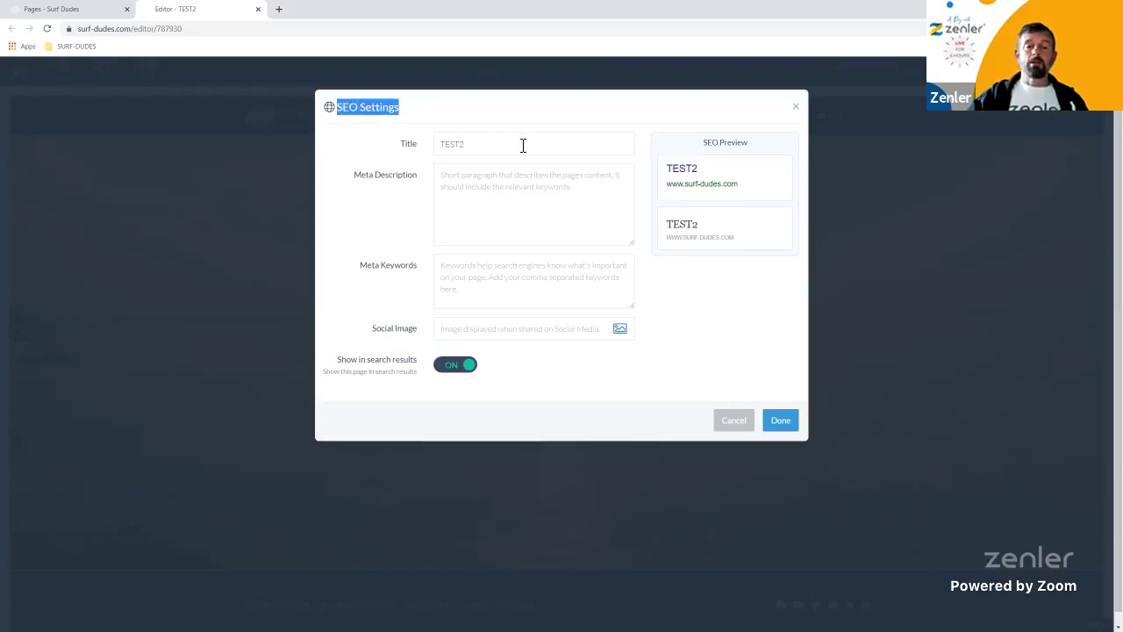
double_click(472, 143)
left_click(471, 181)
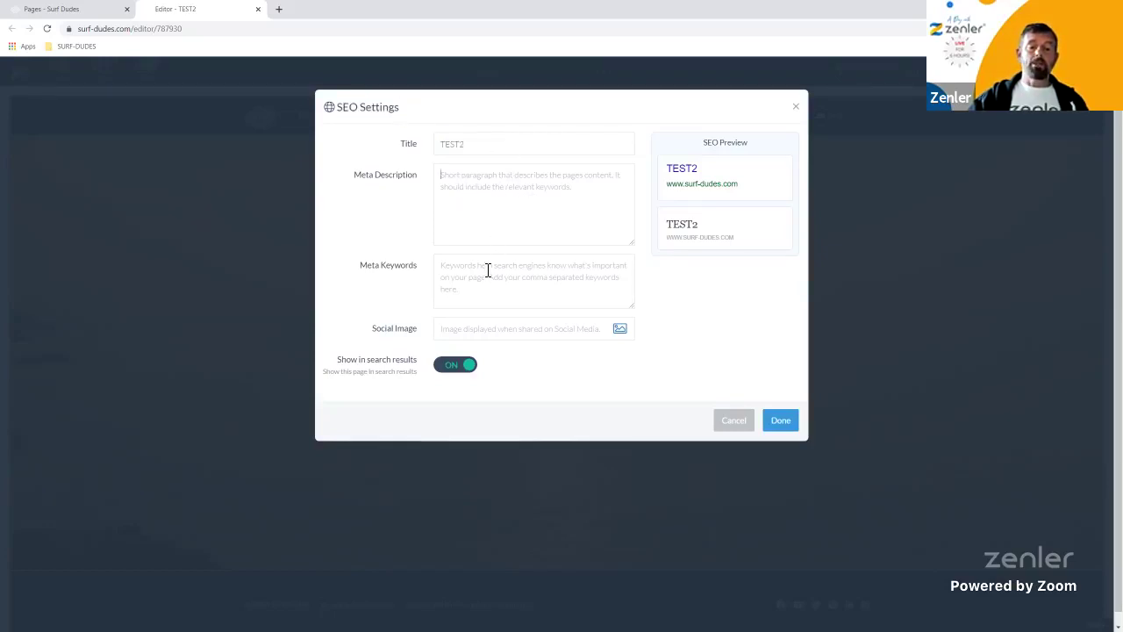
left_click(781, 422)
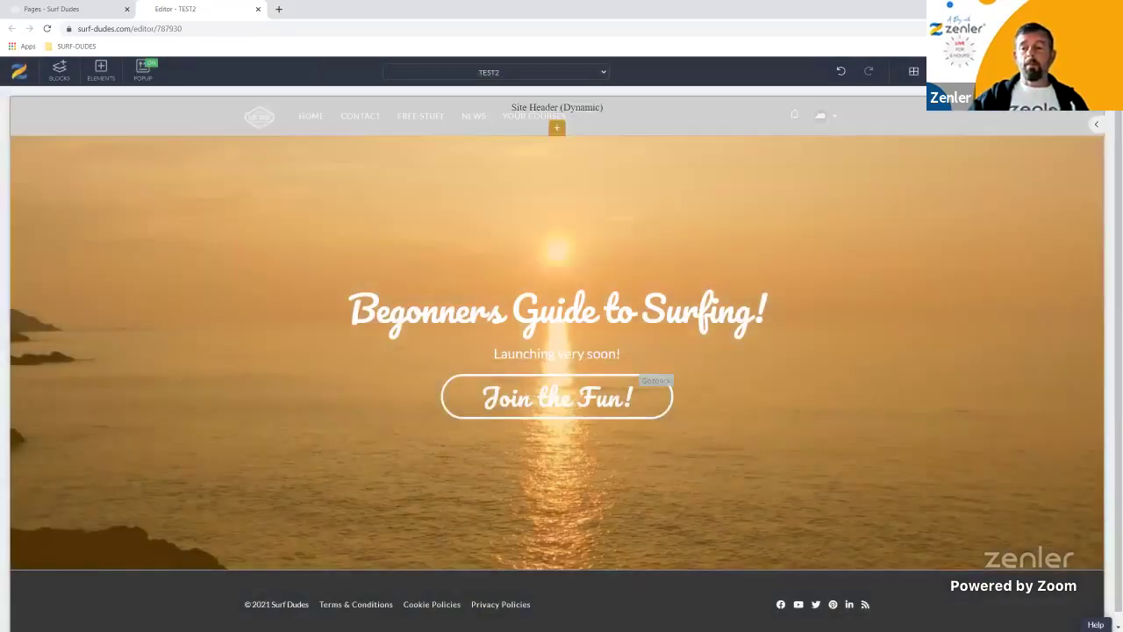
Recheck the page's SEO settings, preview the TEST2 page in a separate tab and return to the editor.
left_click(1029, 72)
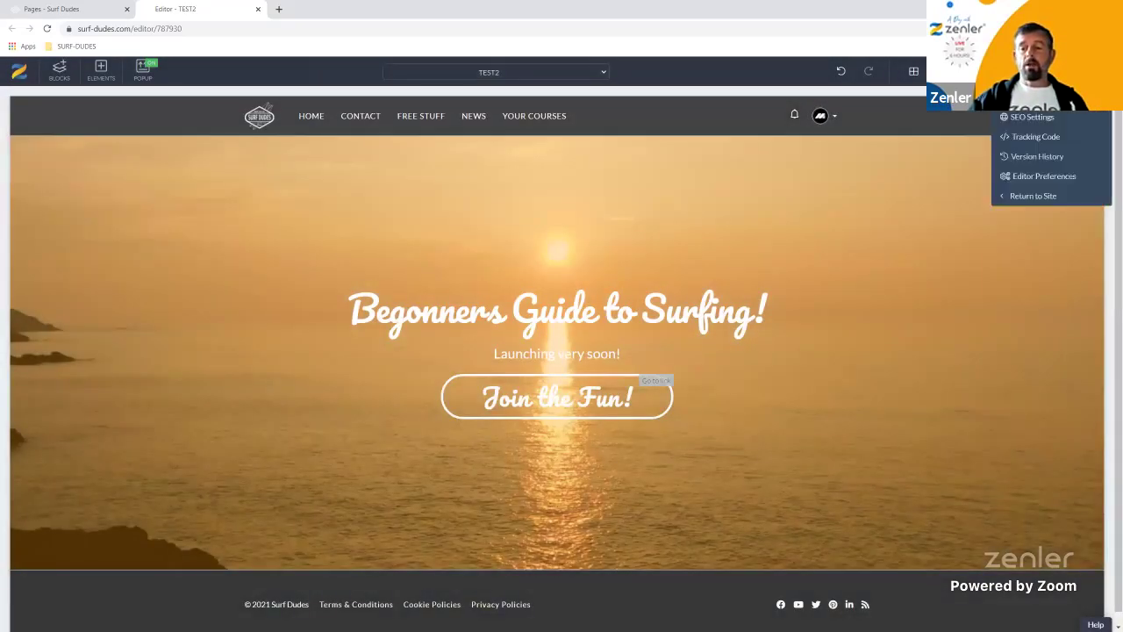
left_click(1031, 119)
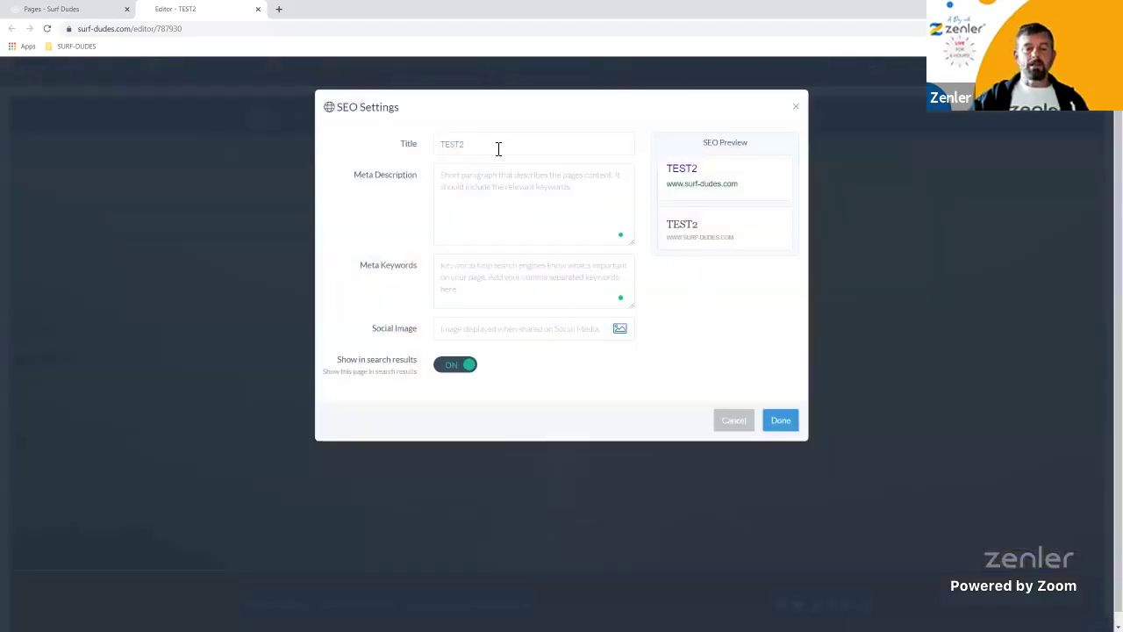
left_click(797, 108)
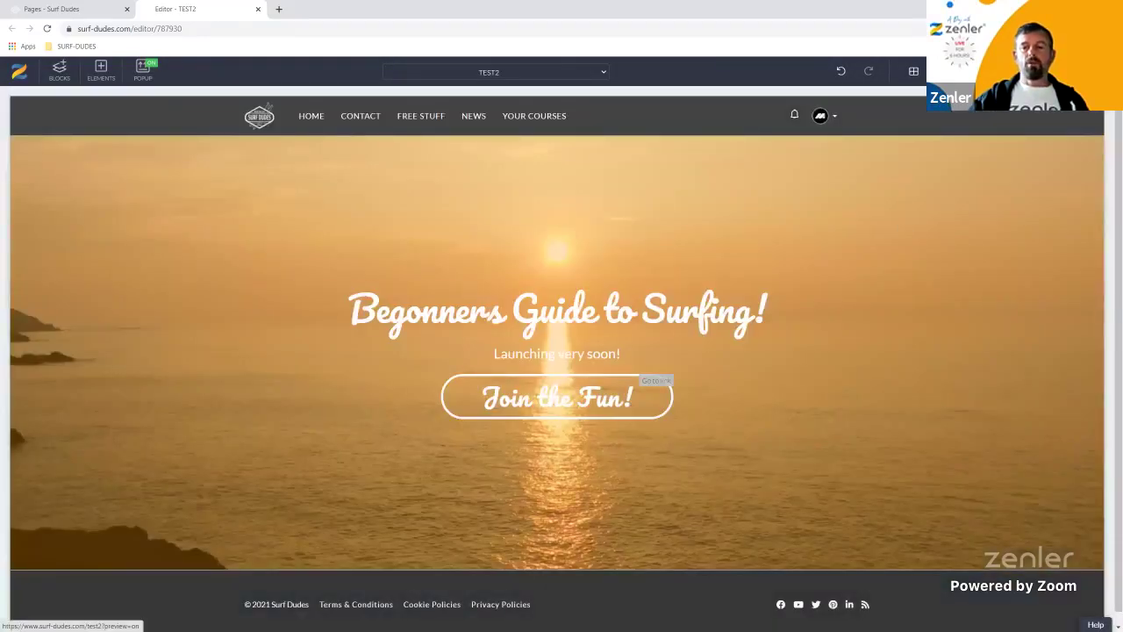
left_click(656, 380)
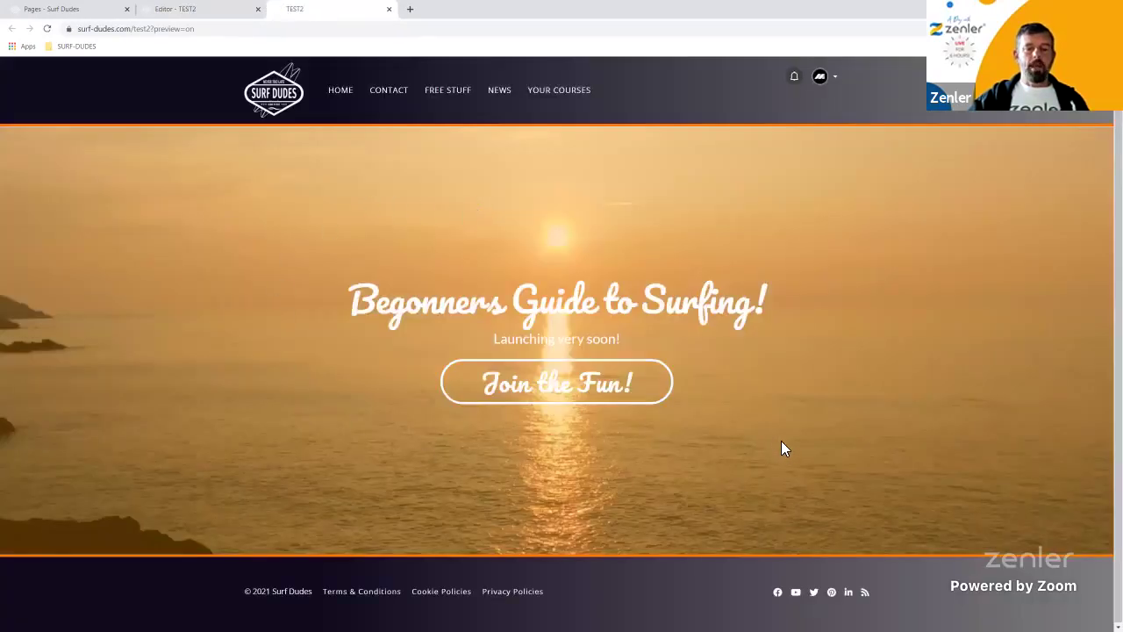
left_click(201, 10)
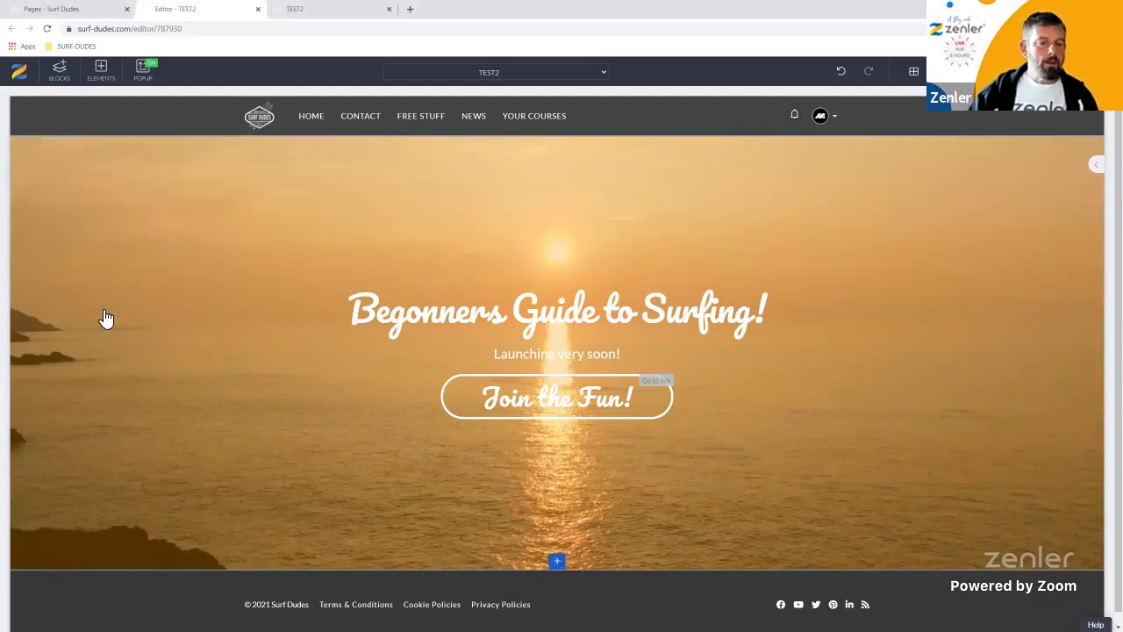
Change the surfing guide section's background overlay to blue #3498db with an opacity of 0.6.
mouse_move(55, 291)
left_click(19, 146)
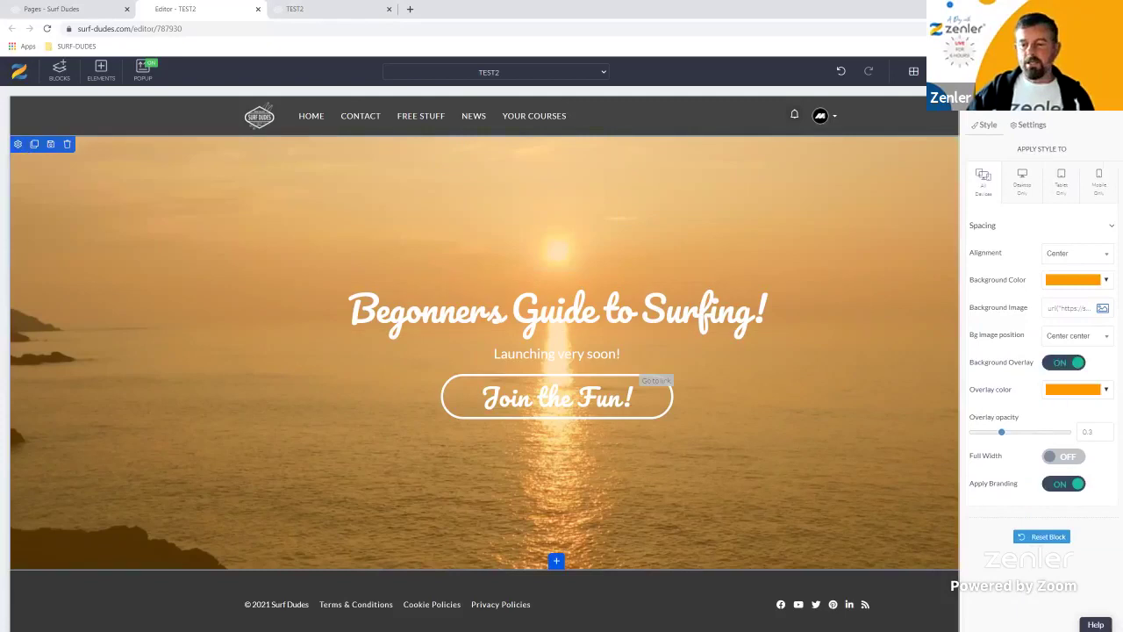
left_click(1074, 389)
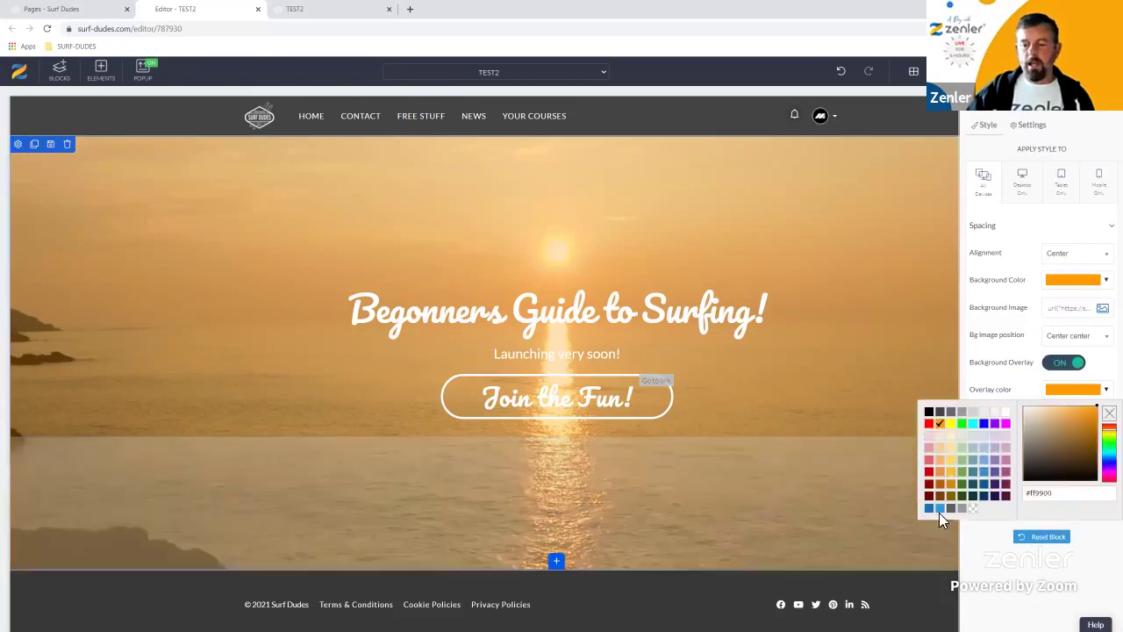
left_click(939, 509)
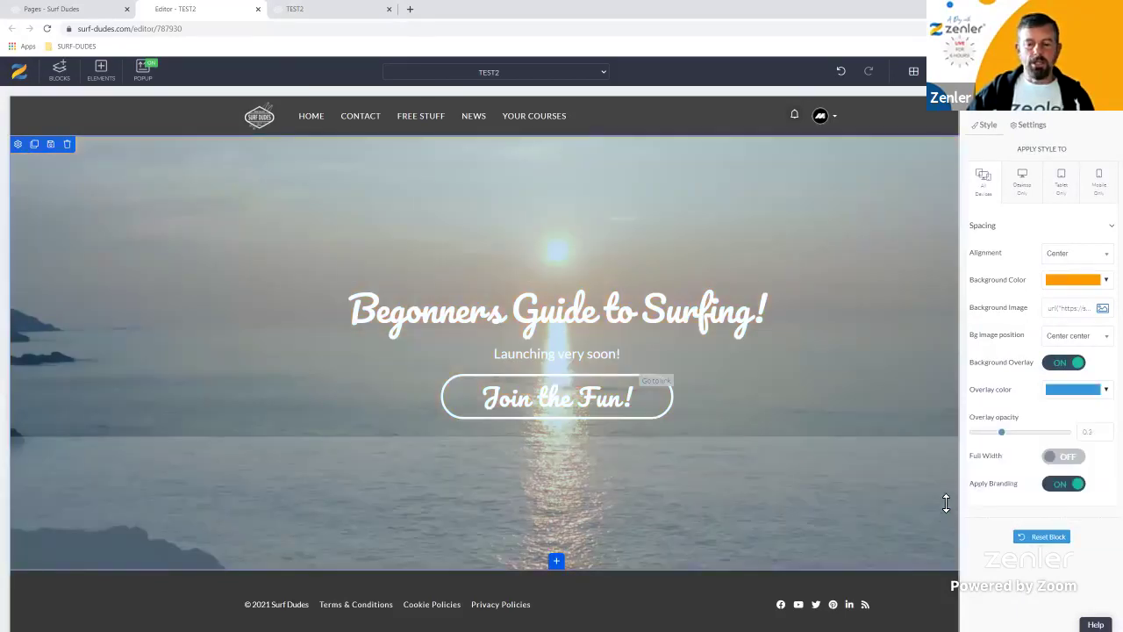
left_click_drag(1001, 432, 1036, 441)
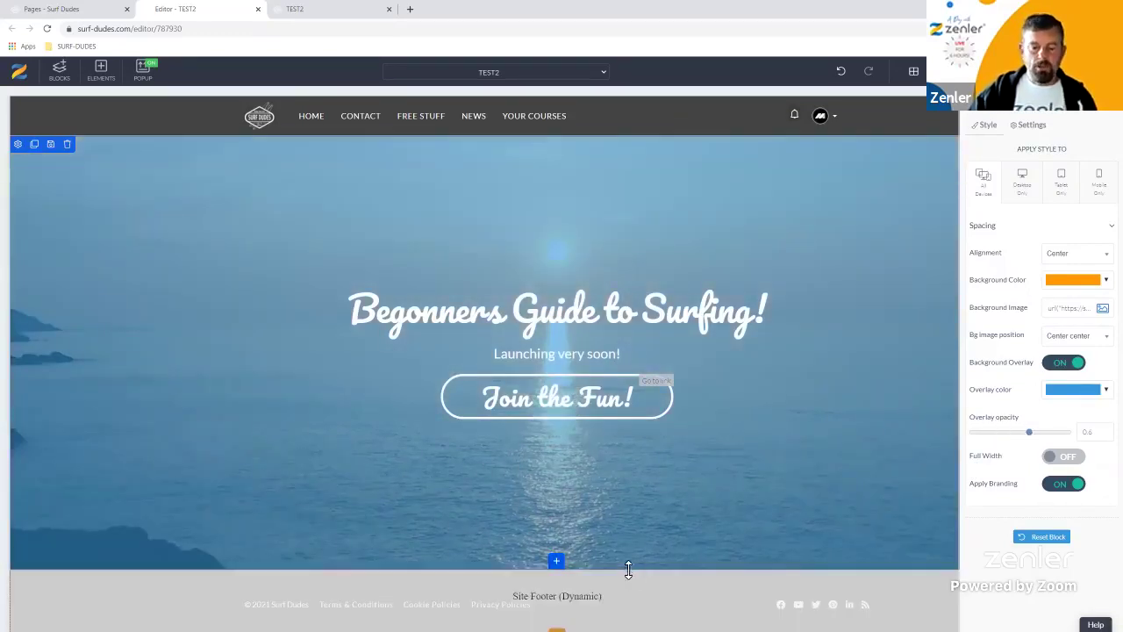
Shorten the section by reducing the empty space below the button and above the heading.
left_click_drag(627, 567, 630, 469)
left_click_drag(324, 242, 320, 159)
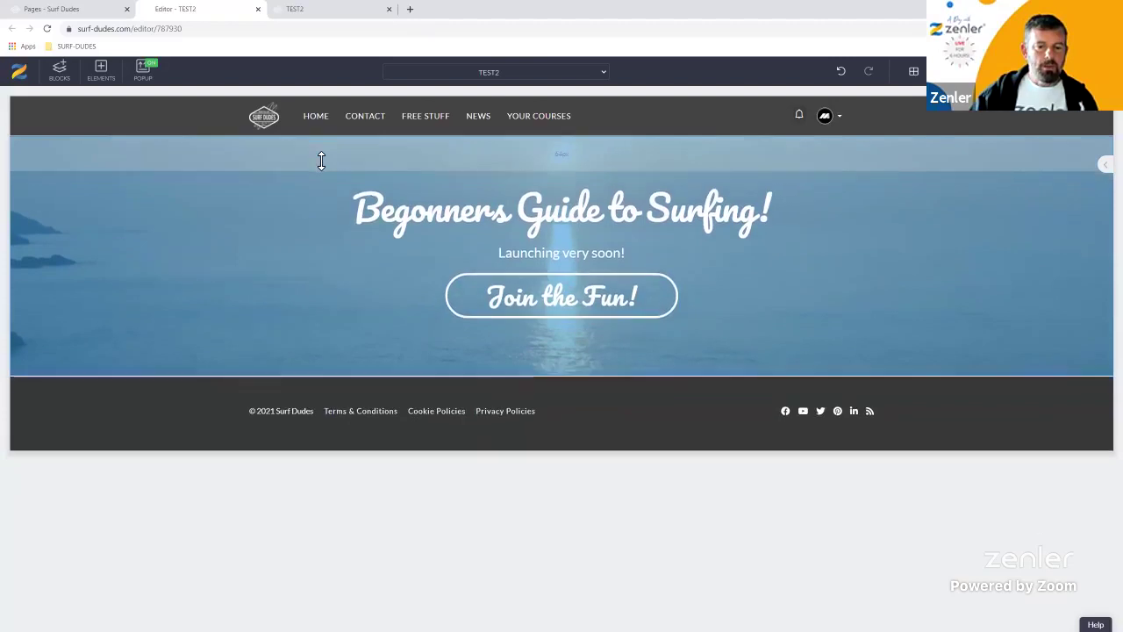
Increase the heading's bottom spacing to about 63 and the Join the Fun! button's top spacing to 42.
left_click(560, 230)
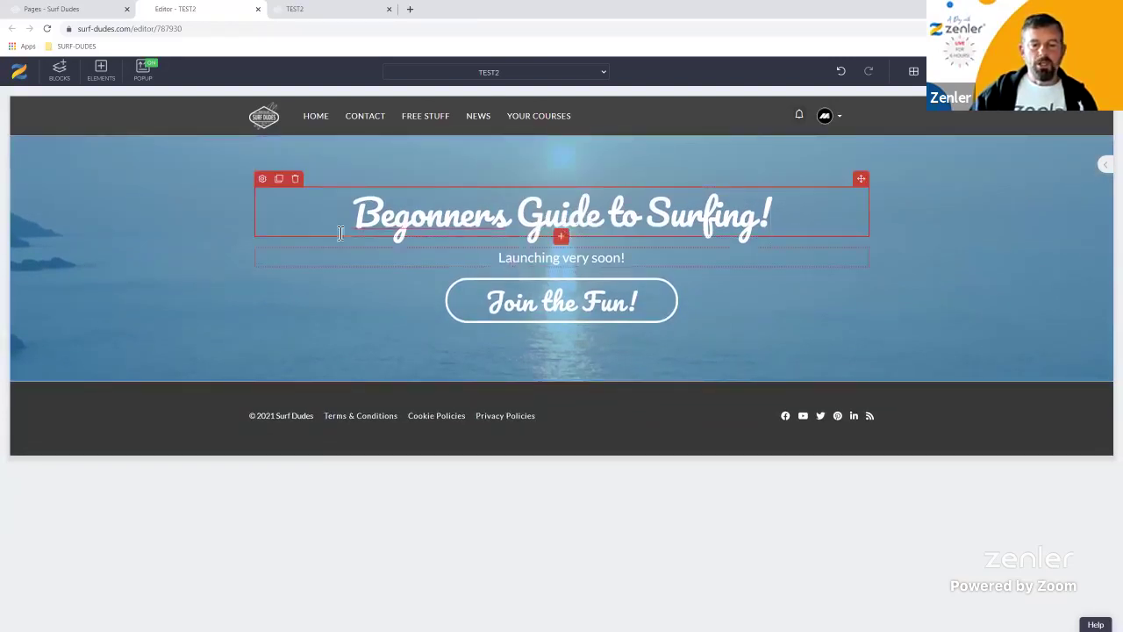
left_click(263, 179)
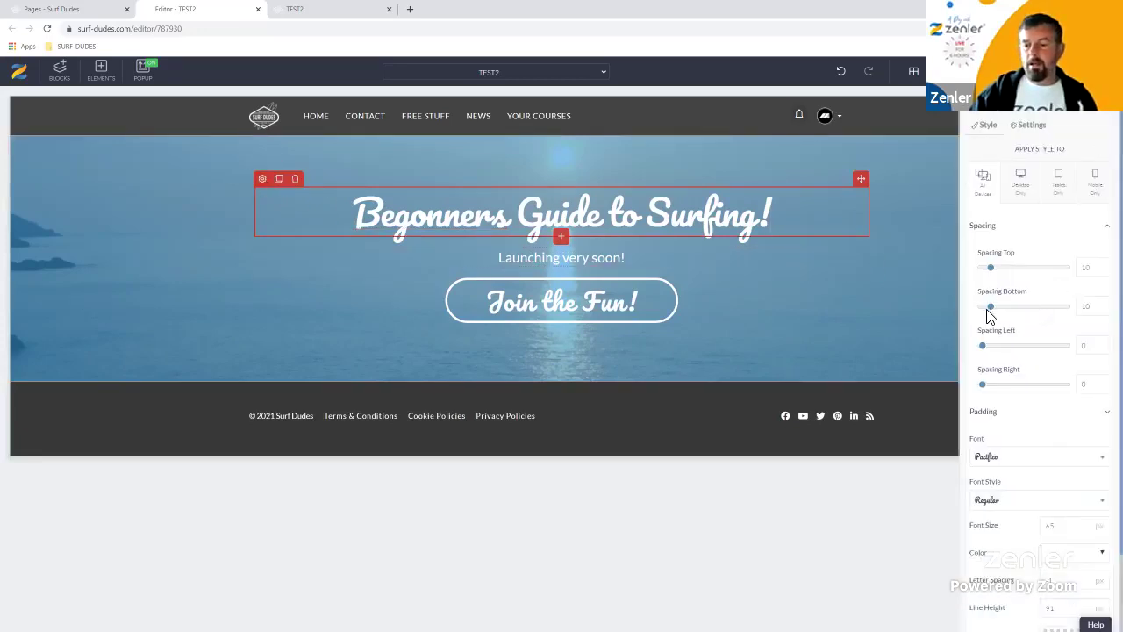
left_click_drag(995, 313, 1043, 314)
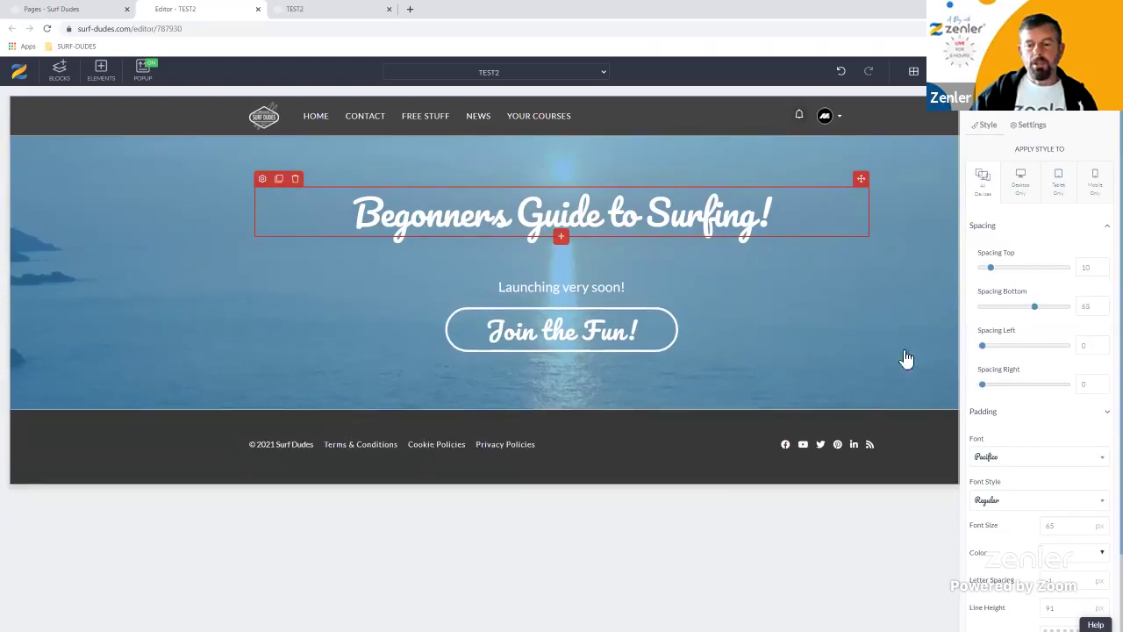
left_click(464, 331)
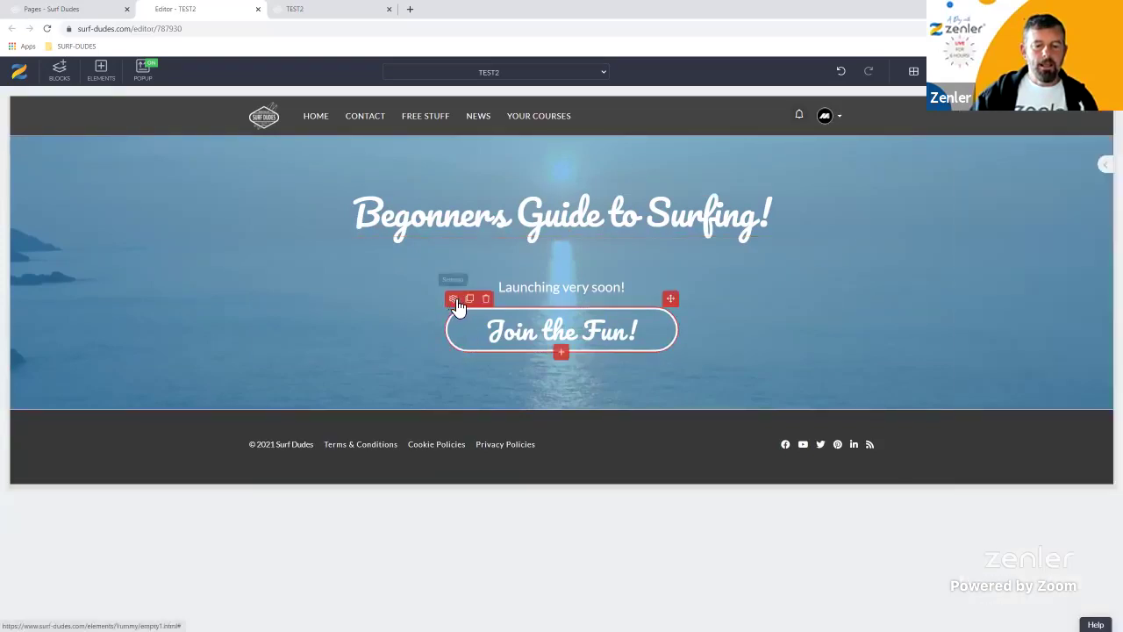
left_click_drag(985, 271, 1025, 270)
left_click_drag(1025, 273, 1017, 271)
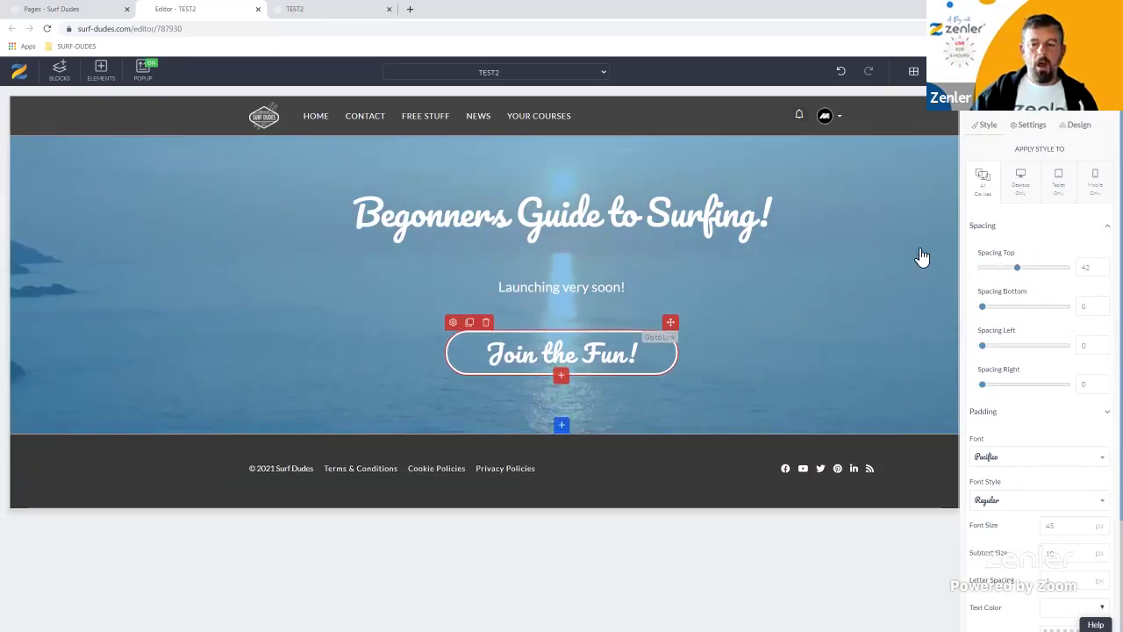
Duplicate the surfing guide section and correct the upper section's heading to "Beginners Guide to Surfing!".
left_click(179, 290)
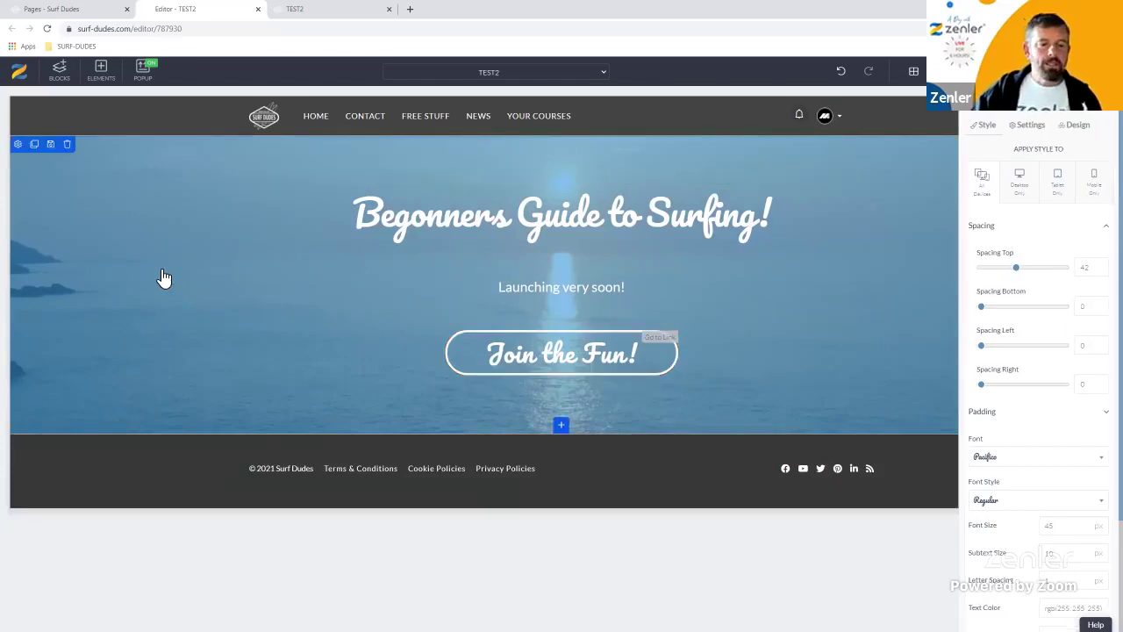
left_click(40, 149)
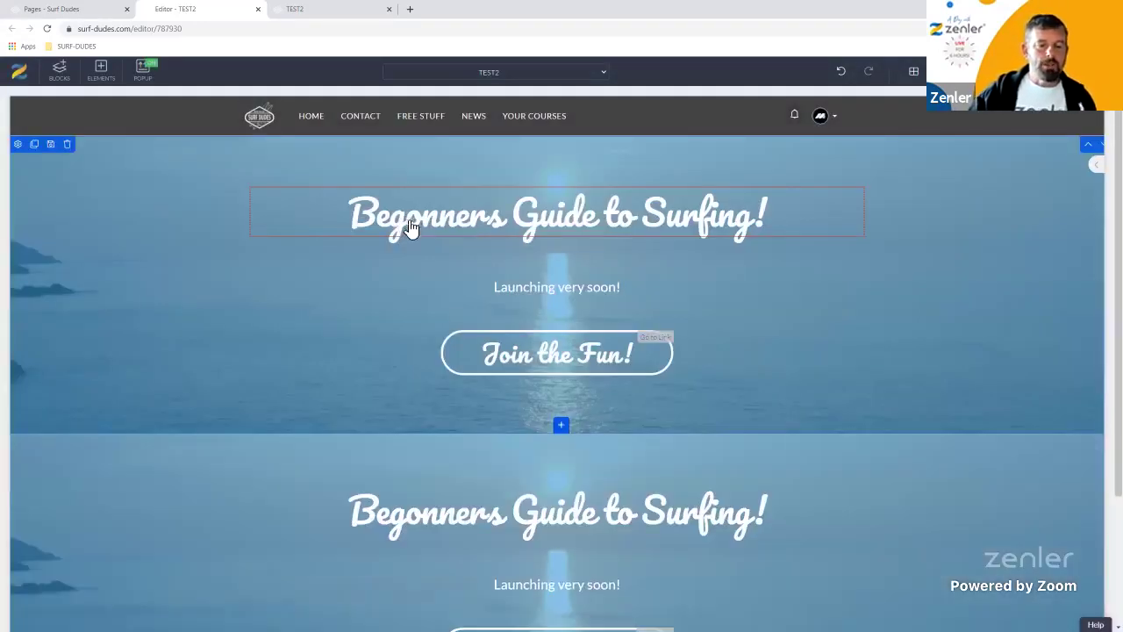
left_click(421, 225)
left_click_drag(421, 225, 405, 224)
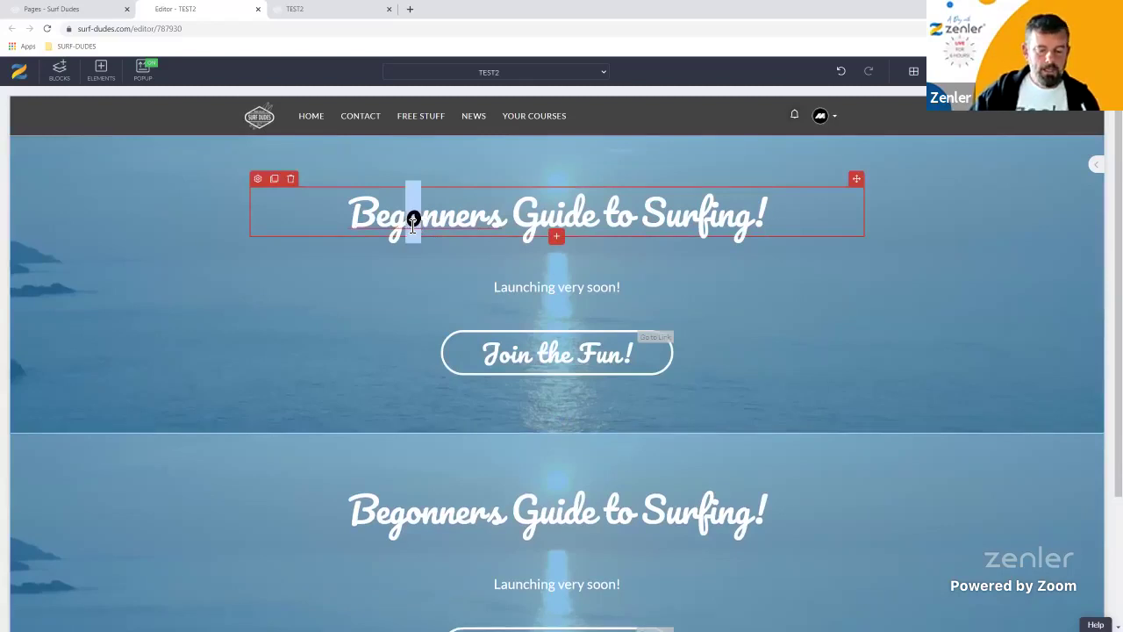
type("i")
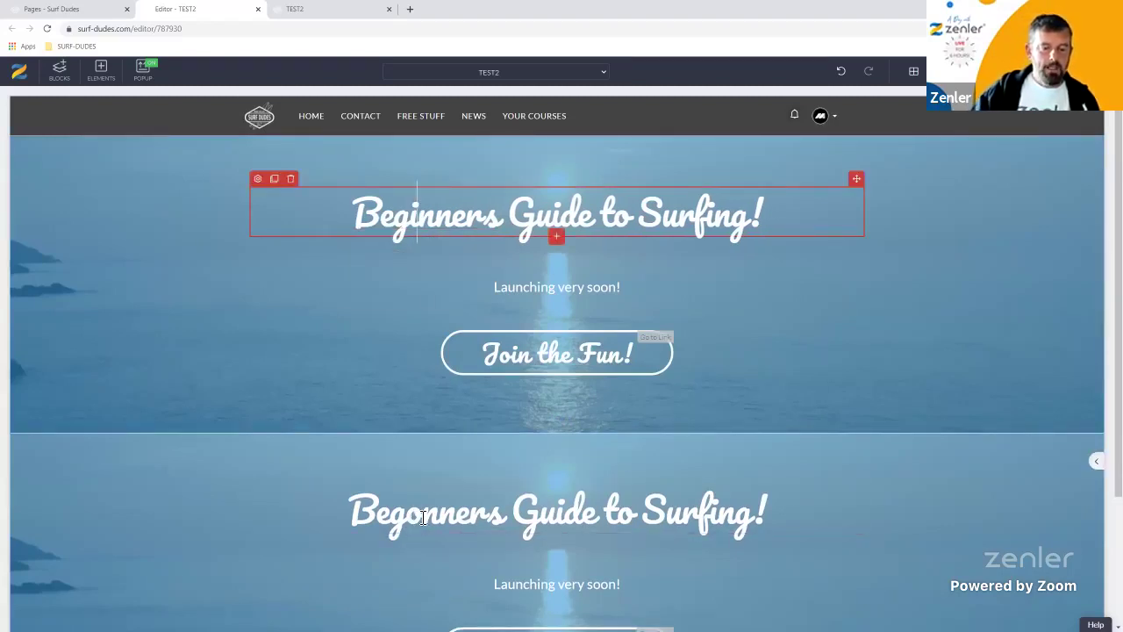
Change the duplicated section's heading to "Intermediate Guide to Surfing!".
left_click(500, 516)
left_click_drag(502, 516, 360, 516)
type("Intermedia")
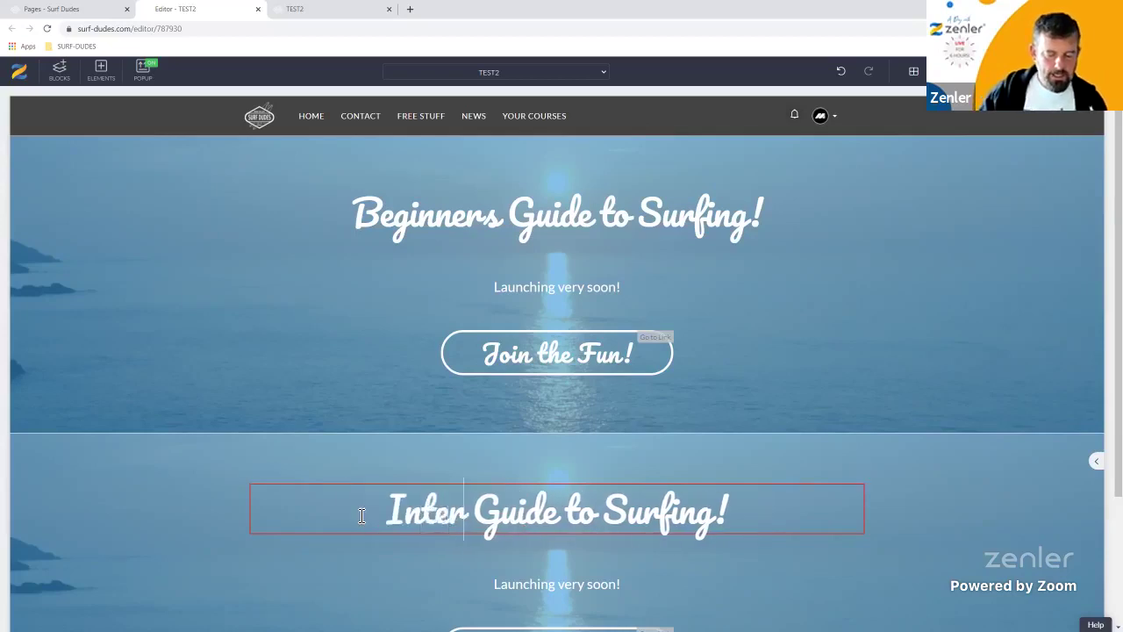
type("te")
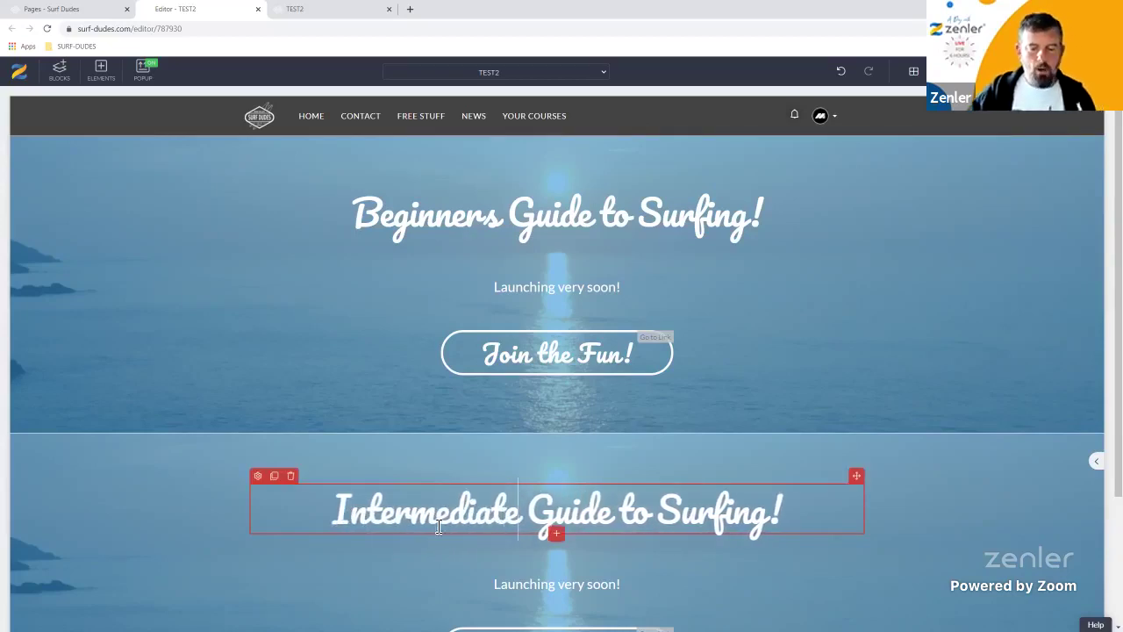
Set the Intermediate section's background overlay color to orange #ff9900.
scroll(181, 453, "down", 3)
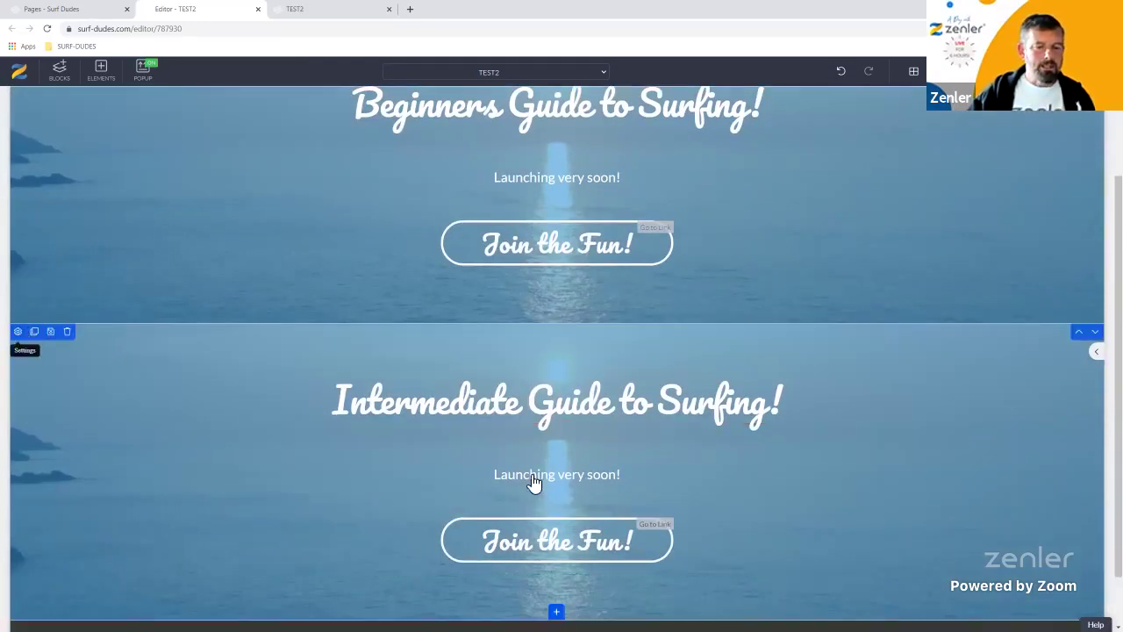
left_click(970, 493)
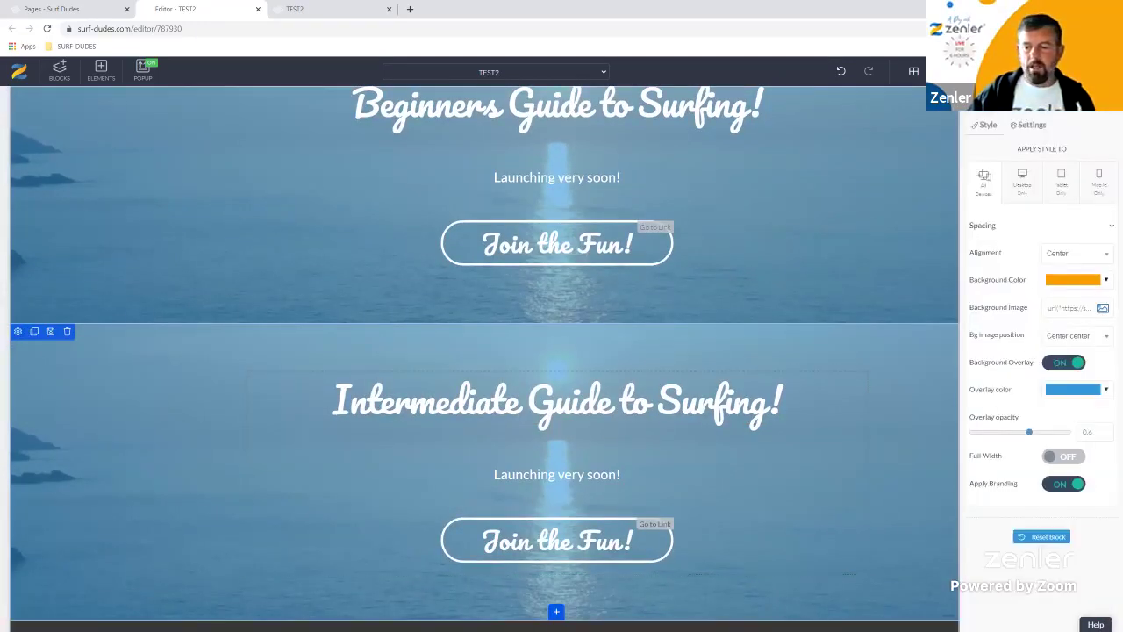
left_click(1072, 279)
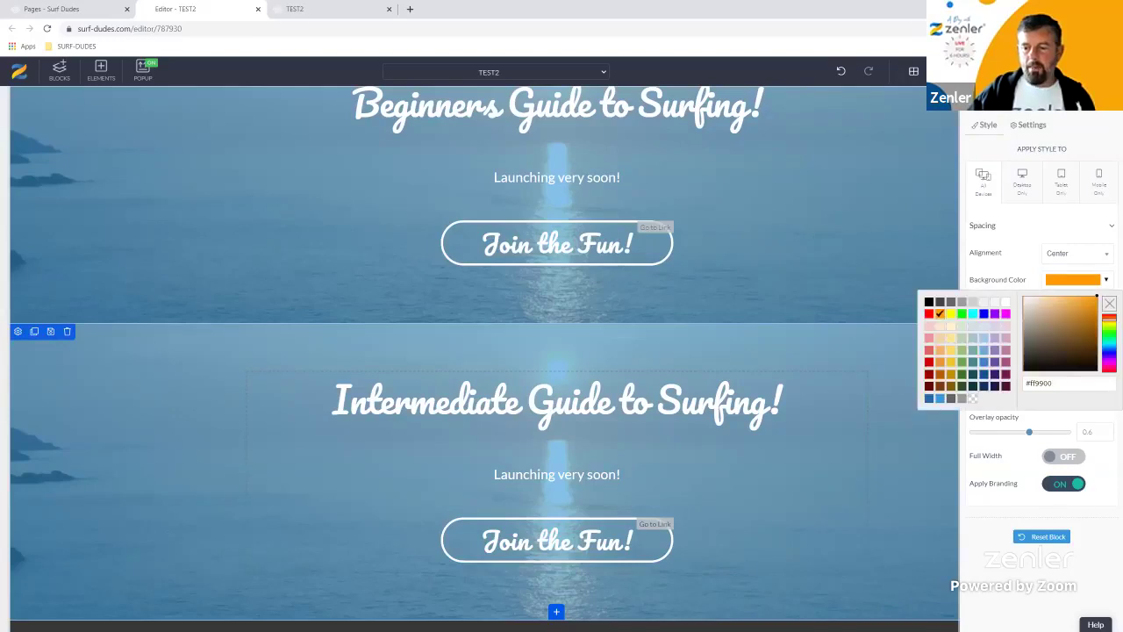
left_click(1097, 411)
left_click(1095, 393)
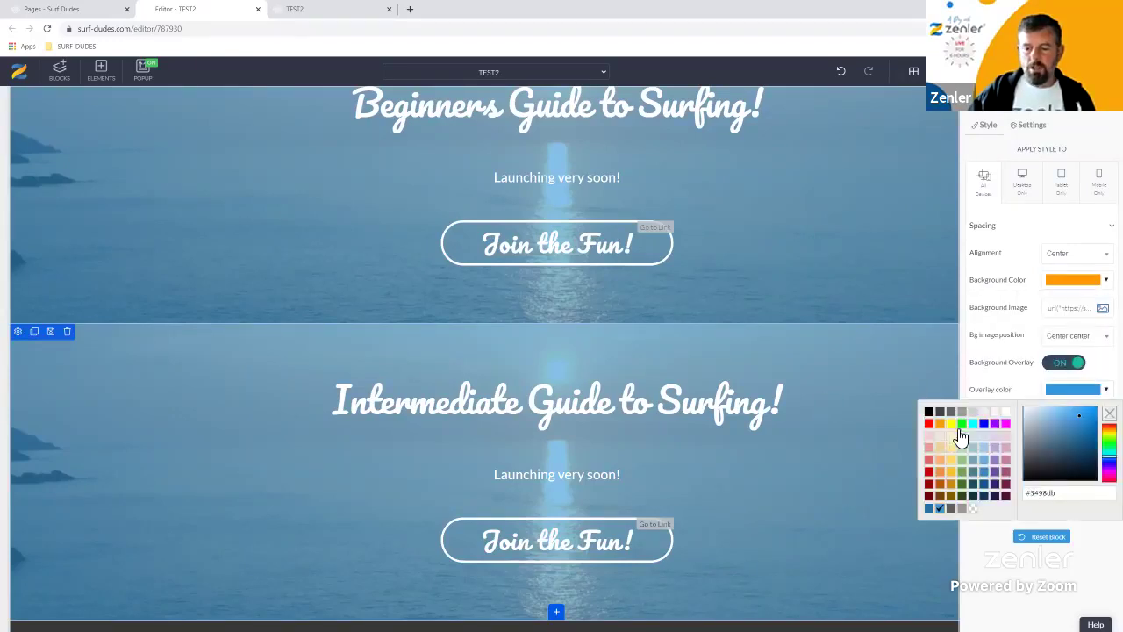
left_click(941, 423)
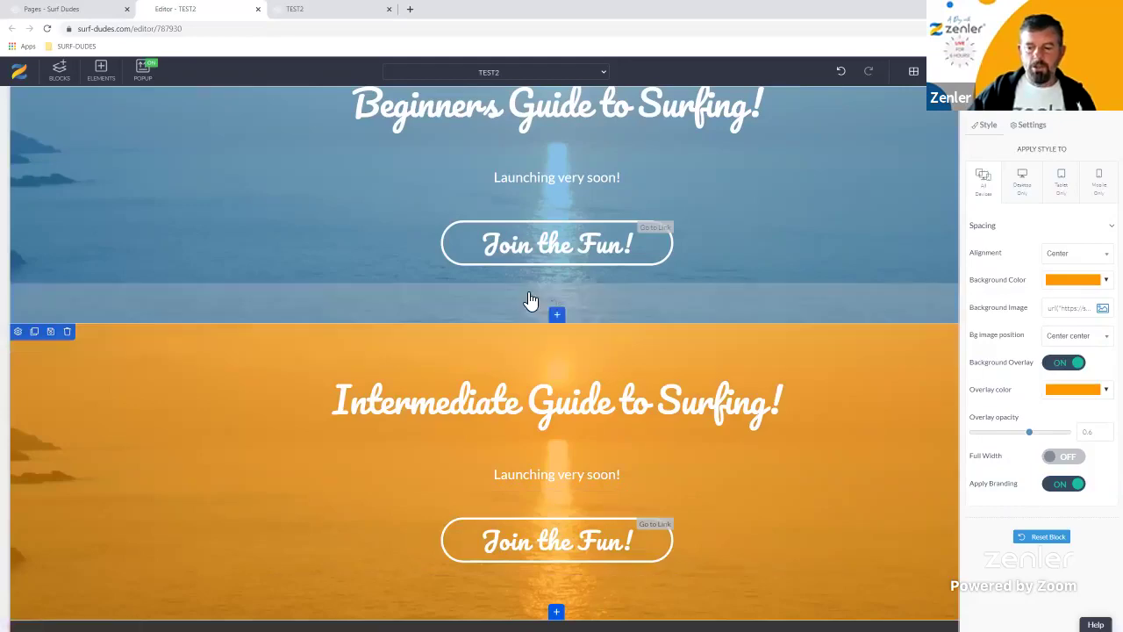
Replace the Intermediate section's background with the 1280 x 853 image of a surfer riding a wave from the image library.
left_click(1102, 308)
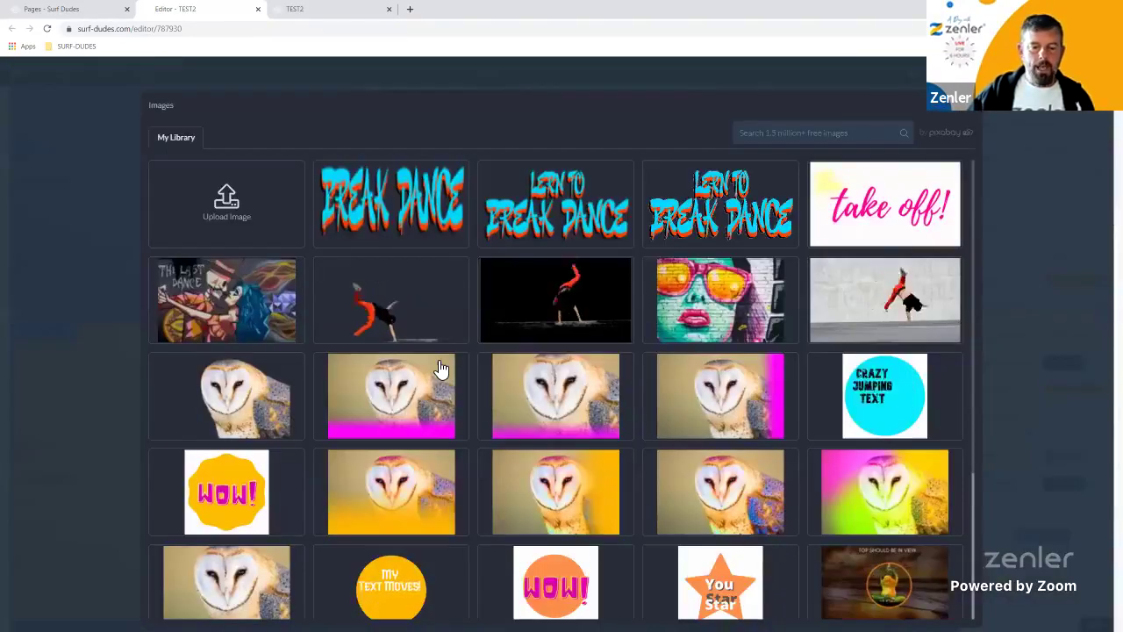
scroll(440, 369, "down", 2)
scroll(480, 386, "down", 2)
scroll(483, 377, "down", 5)
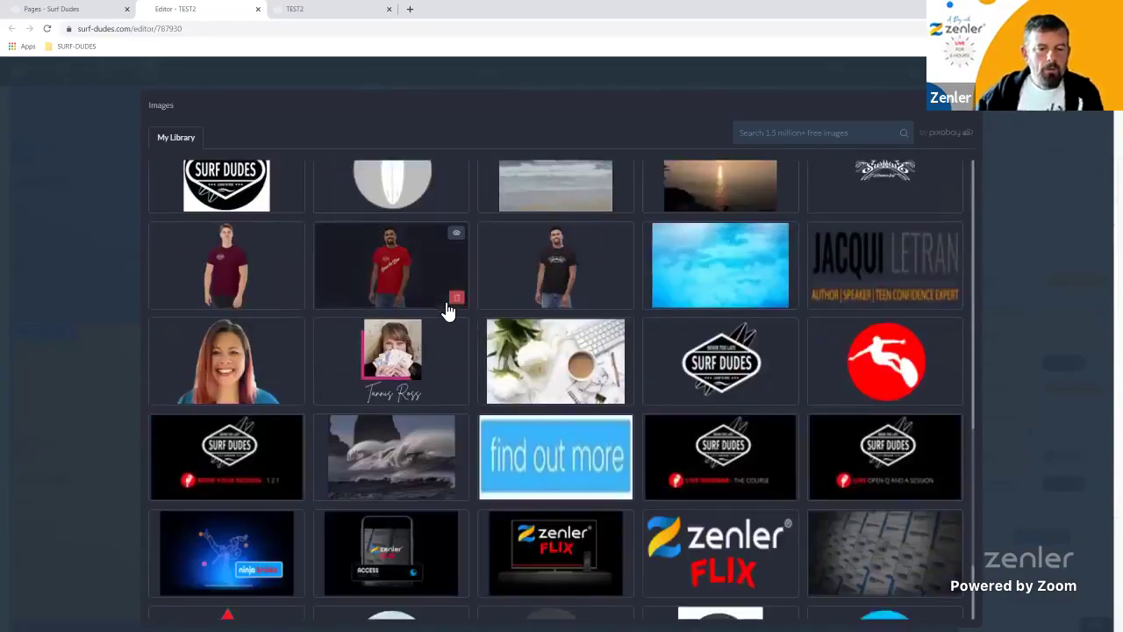
scroll(446, 316, "up", 1)
scroll(443, 345, "up", 2)
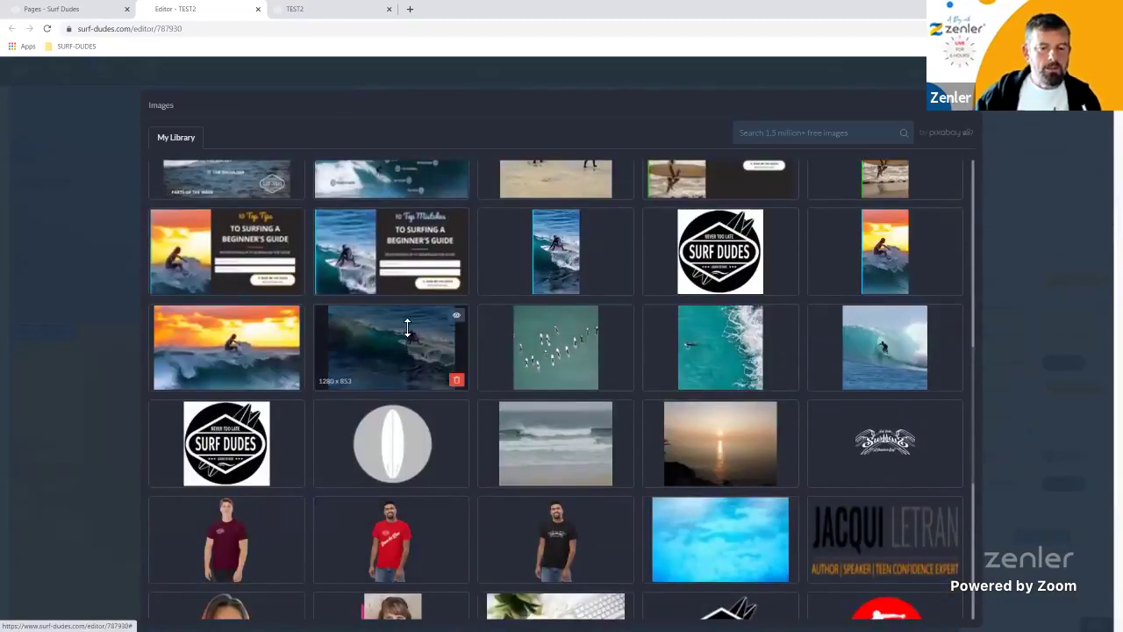
left_click(410, 325)
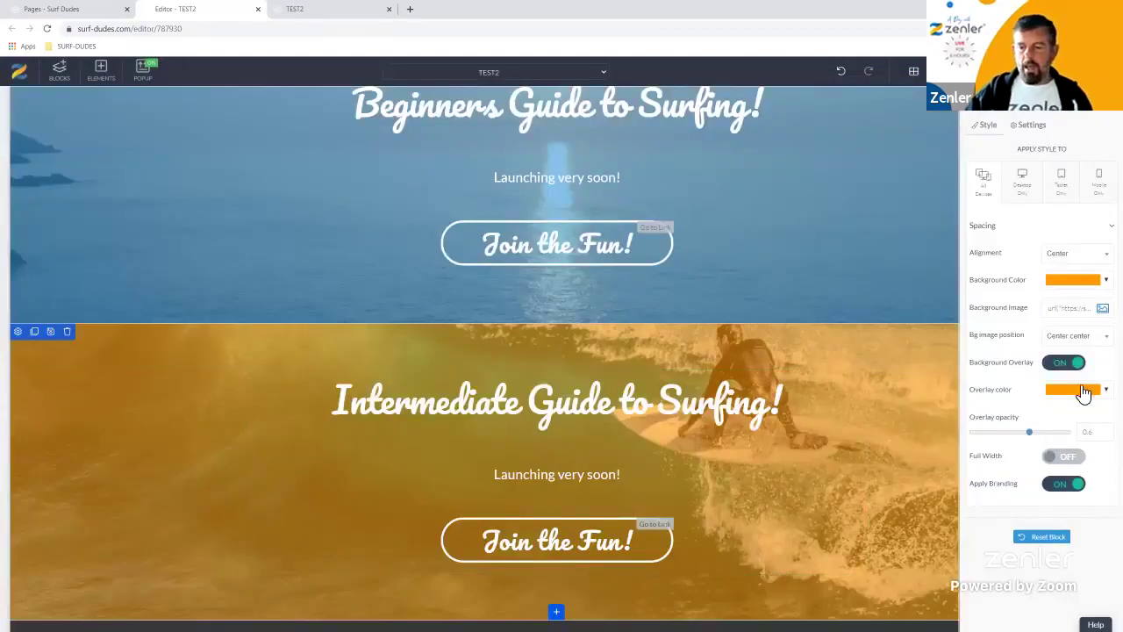
Try Bottom center as the Intermediate section's background image position and then set it to Top center.
left_click(1076, 335)
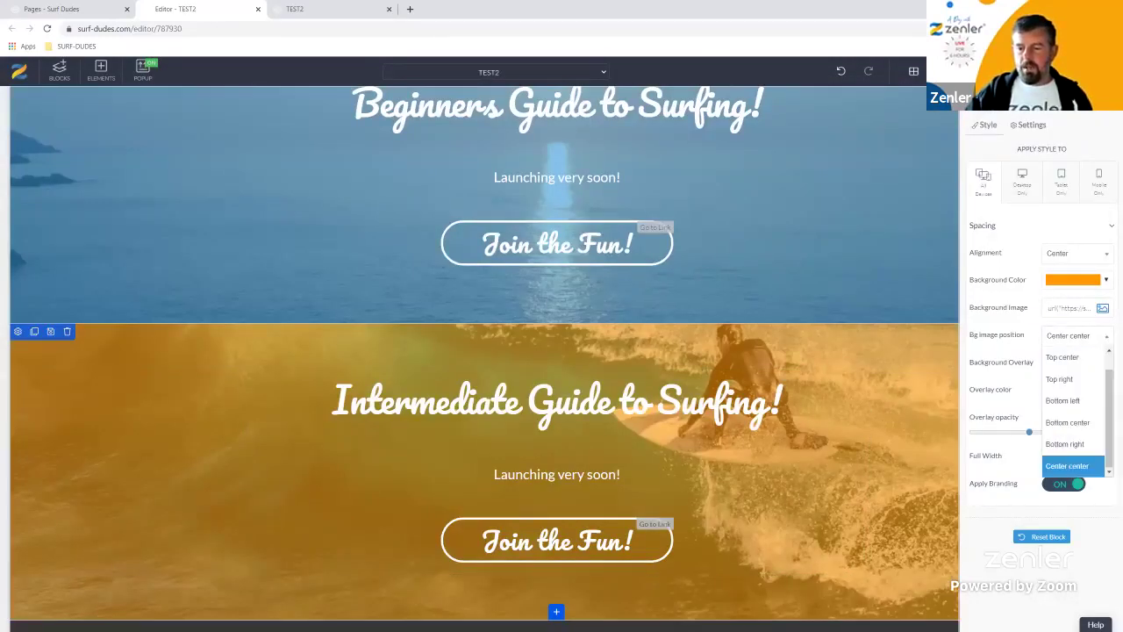
left_click(1076, 433)
left_click(1094, 336)
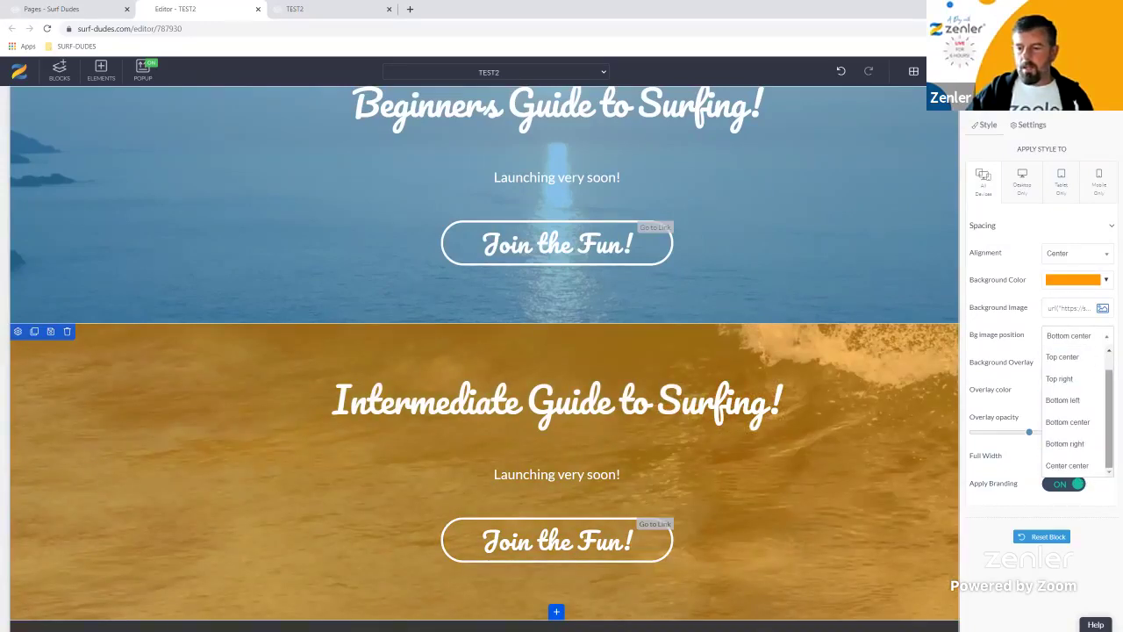
left_click(1074, 340)
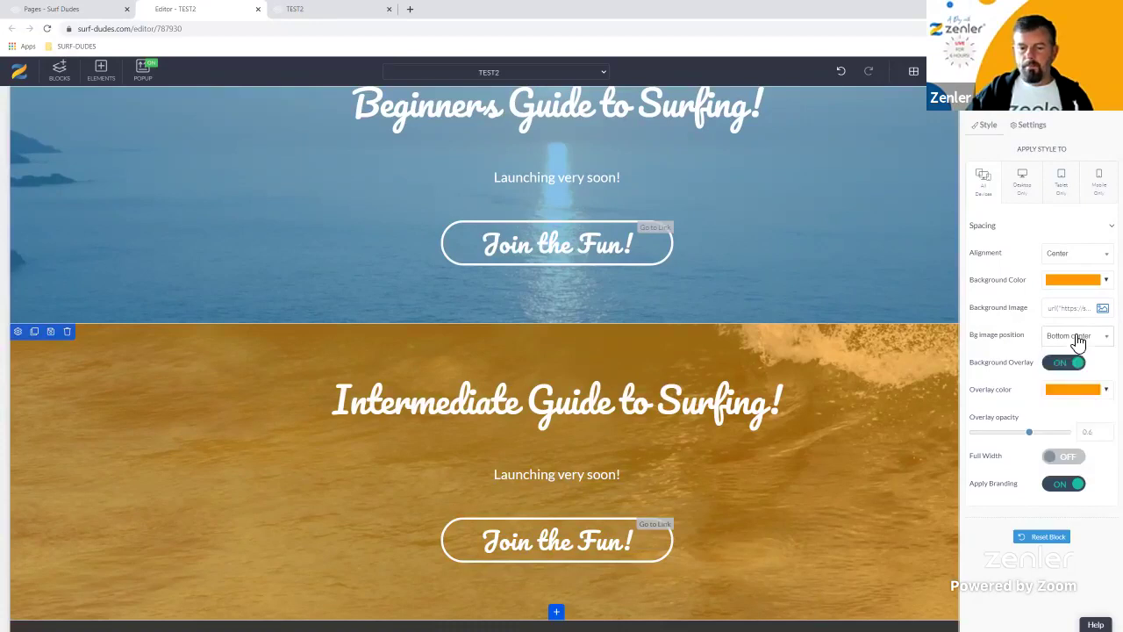
left_click(1072, 341)
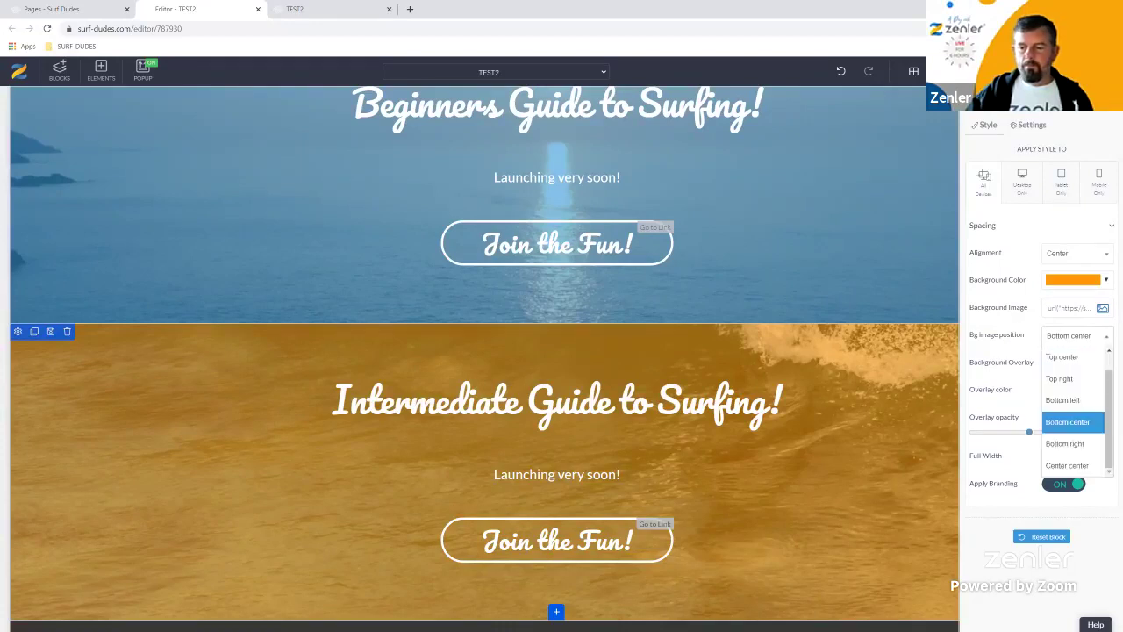
left_click(1067, 358)
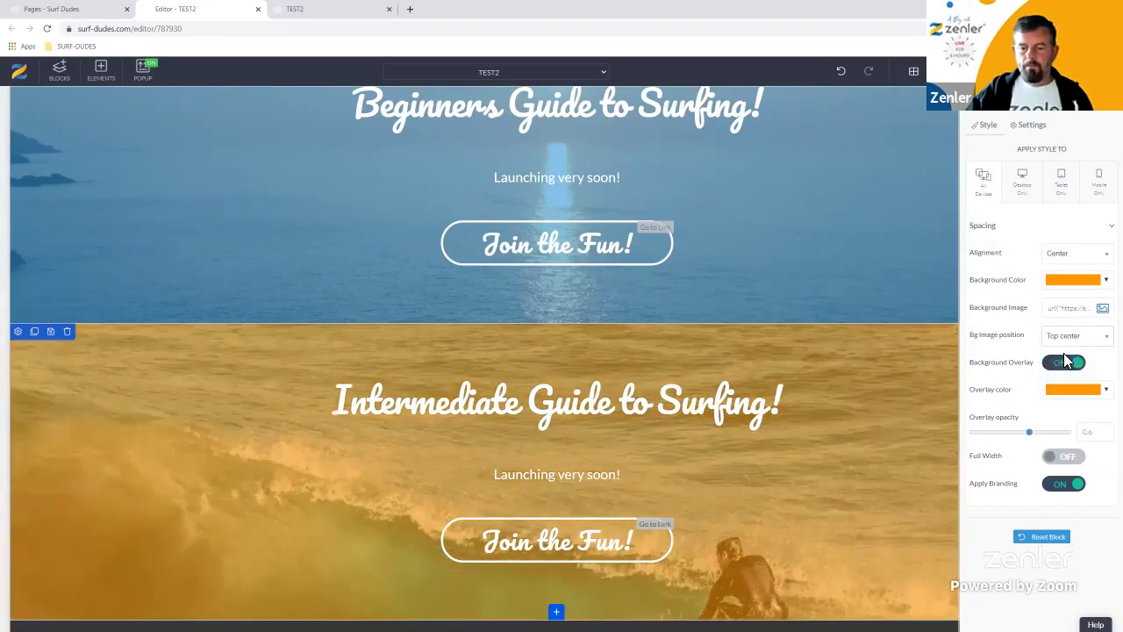
Increase the bottom and top spacing of the Intermediate Guide section so its block becomes taller.
scroll(304, 582, "down", 1)
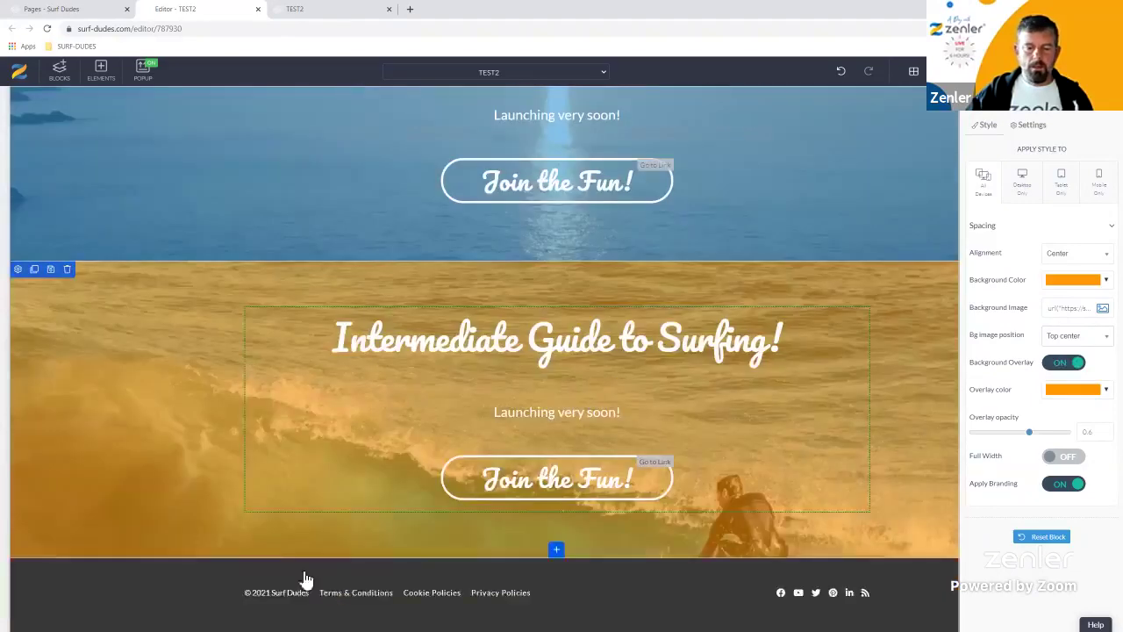
left_click_drag(271, 567, 267, 610)
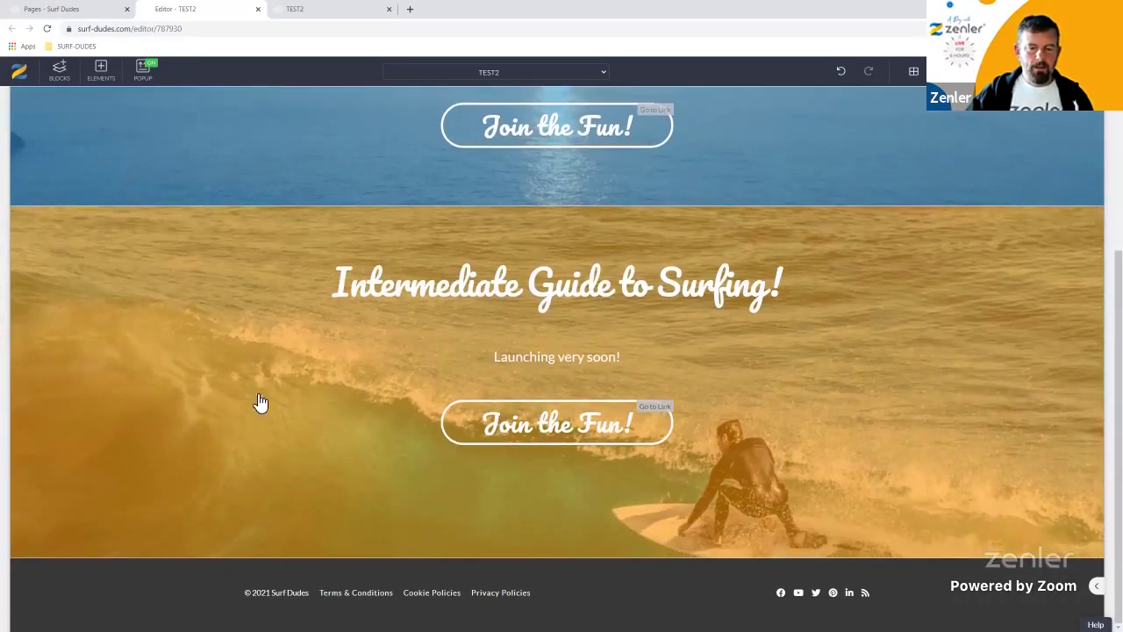
left_click_drag(211, 245, 207, 274)
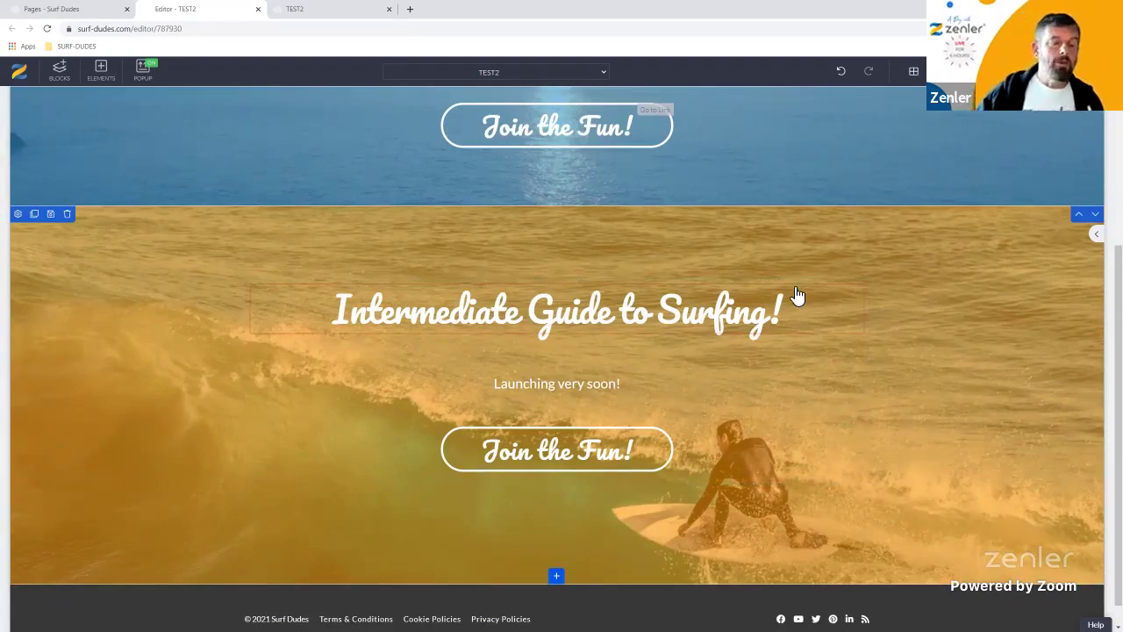
Save the Intermediate section as block template "IntermediateBlock" and the Beginners section as block template "BeginnerBlock".
left_click(50, 215)
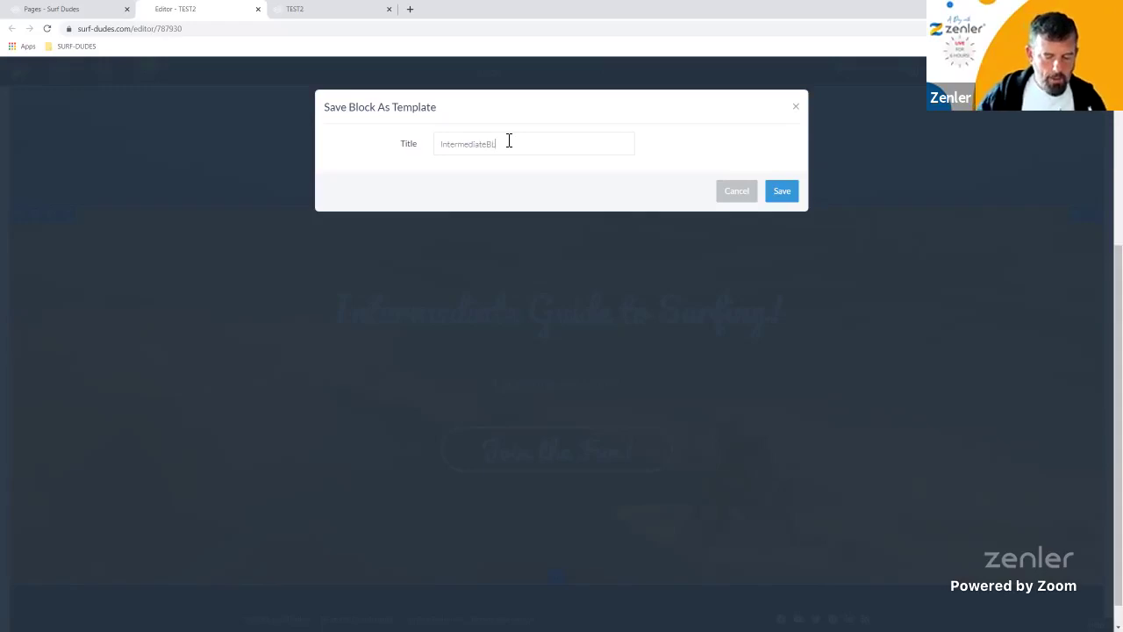
left_click(791, 202)
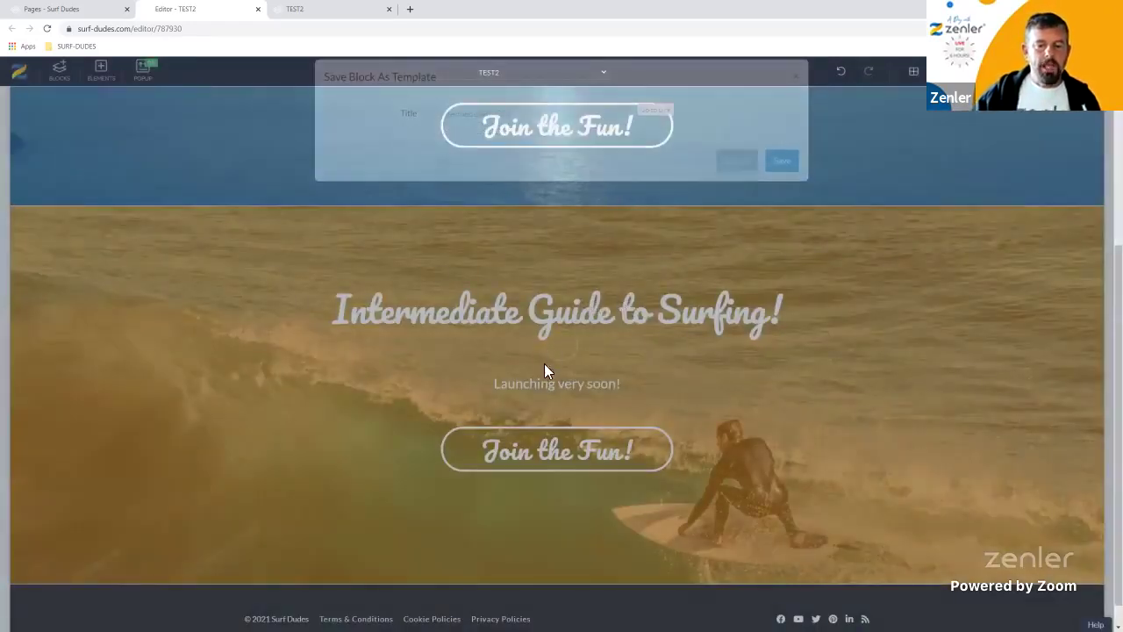
scroll(300, 323, "up", 2)
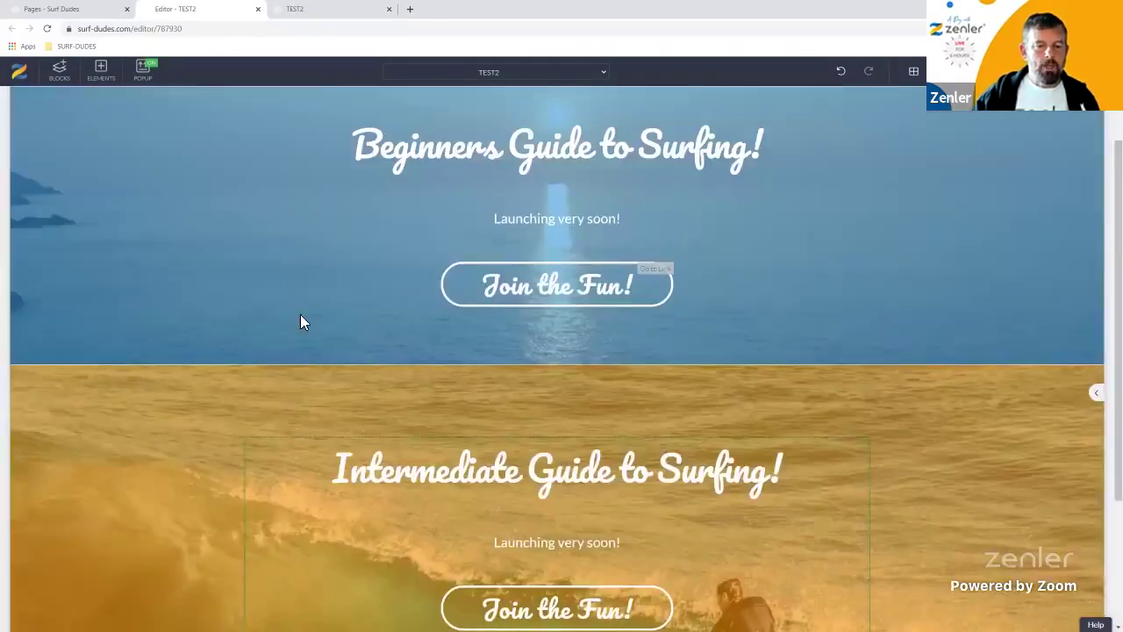
scroll(300, 323, "up", 1)
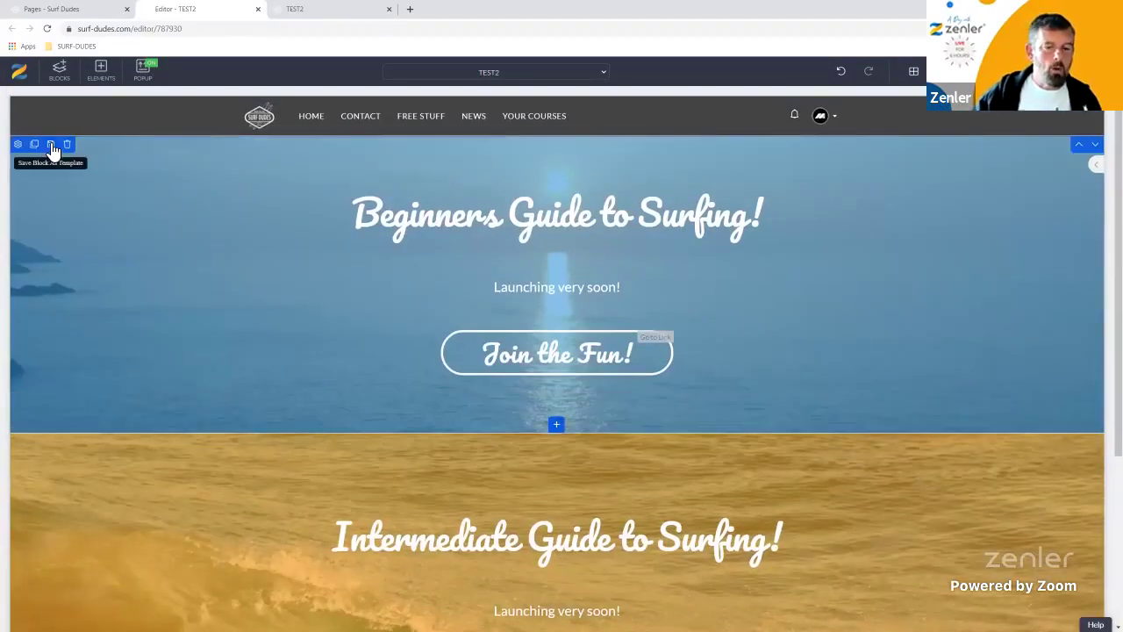
left_click(51, 145)
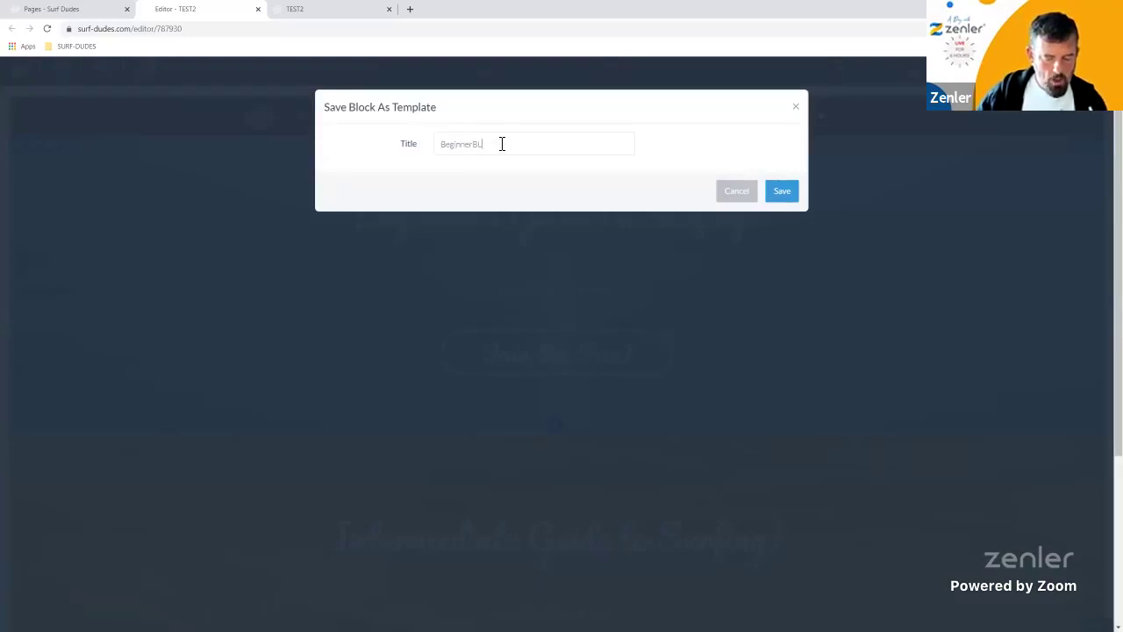
left_click(782, 193)
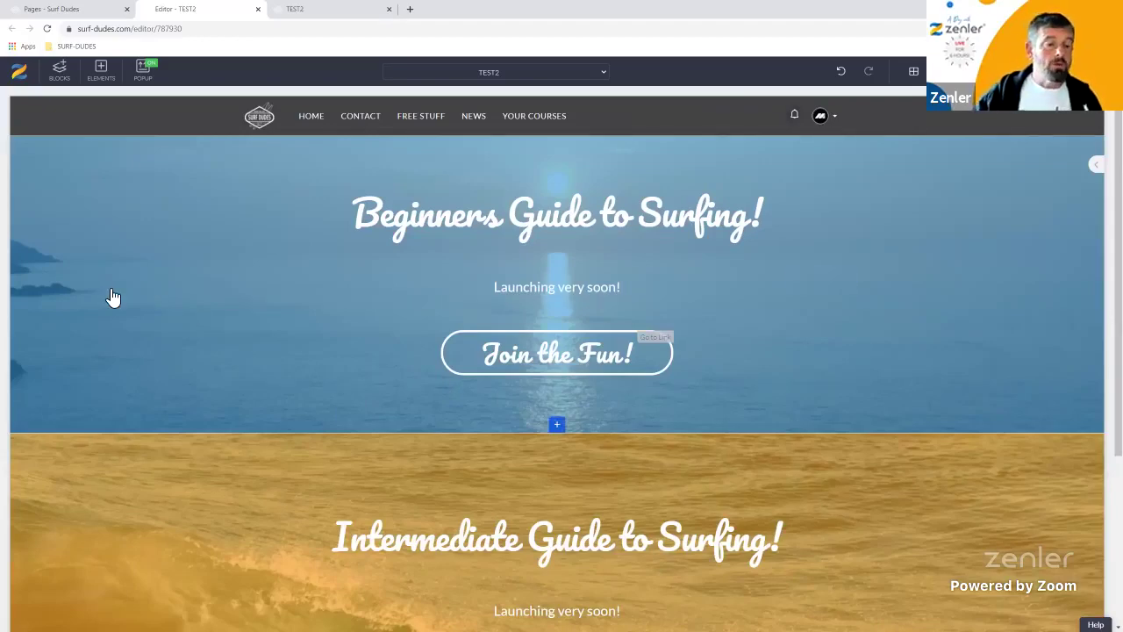
Delete the Beginners and Intermediate Guide sections from the TEST2 page and confirm both deletions.
mouse_move(110, 296)
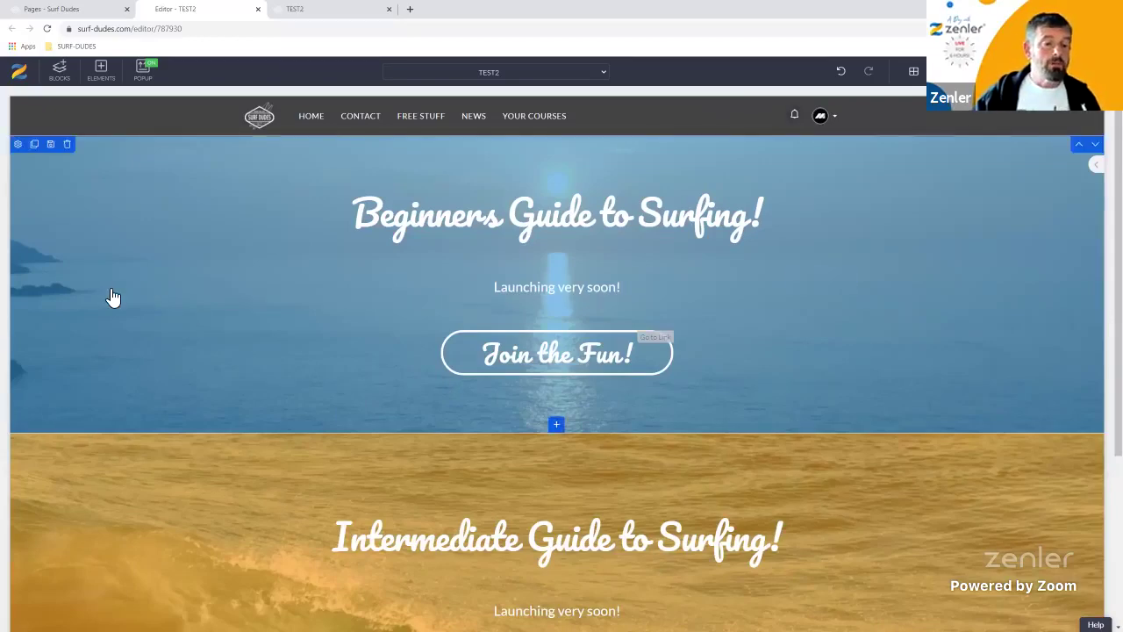
left_click(69, 147)
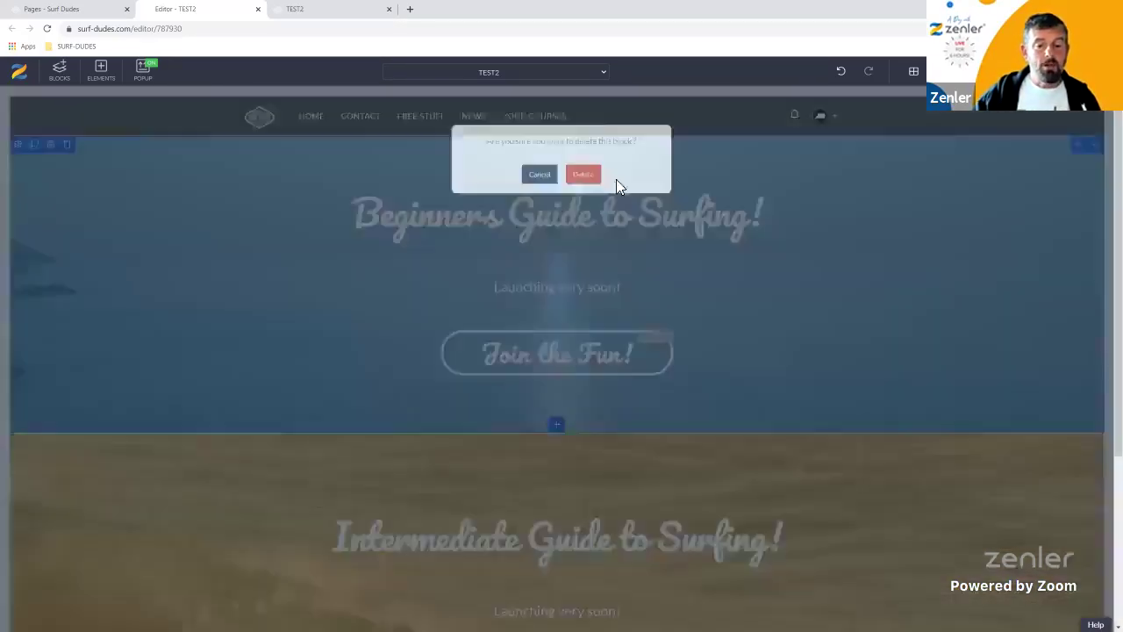
key("Return")
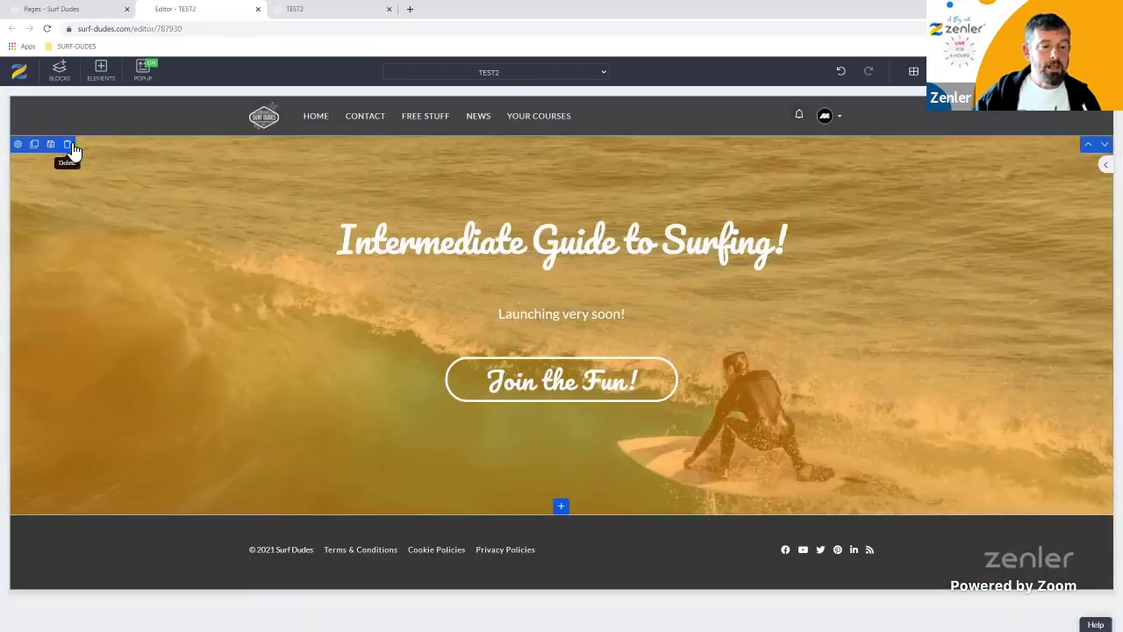
left_click(68, 145)
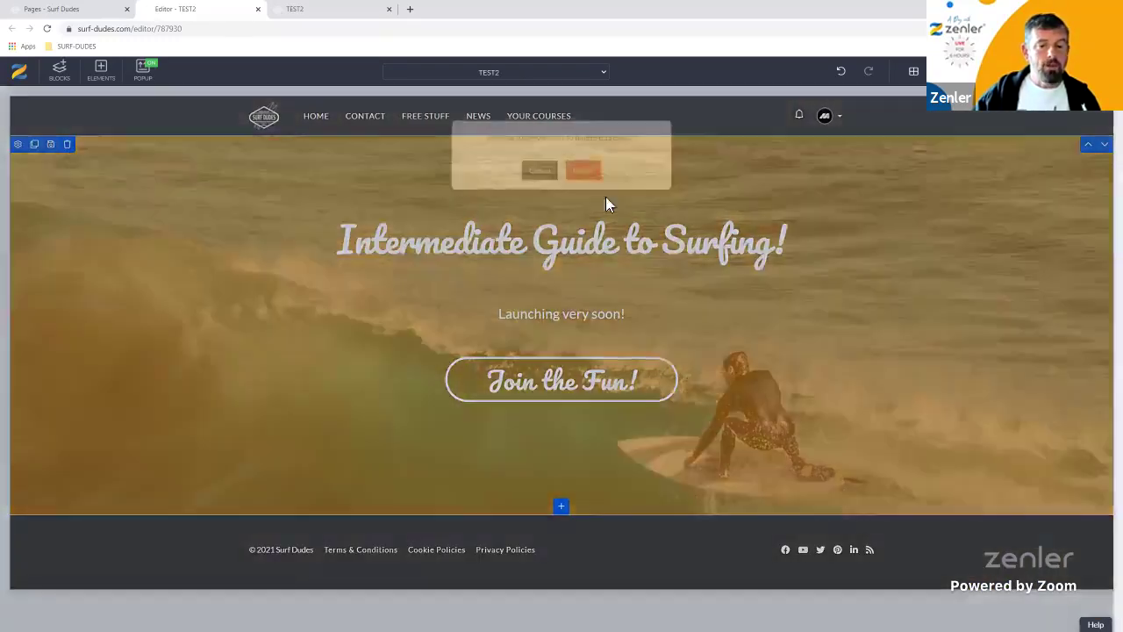
key("Return")
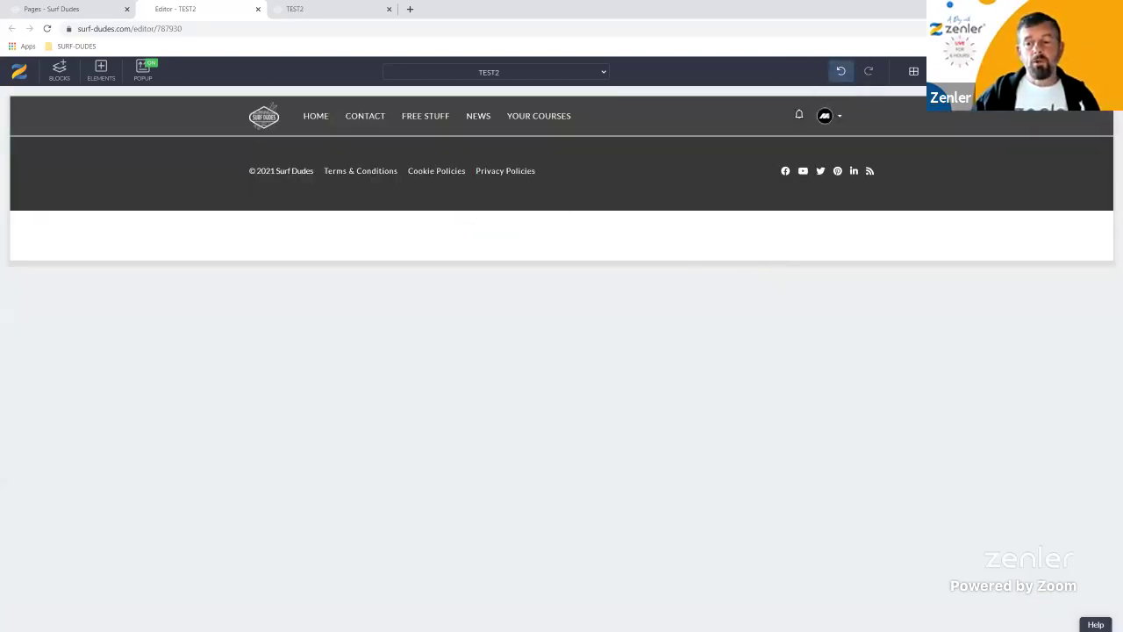
left_click(1097, 71)
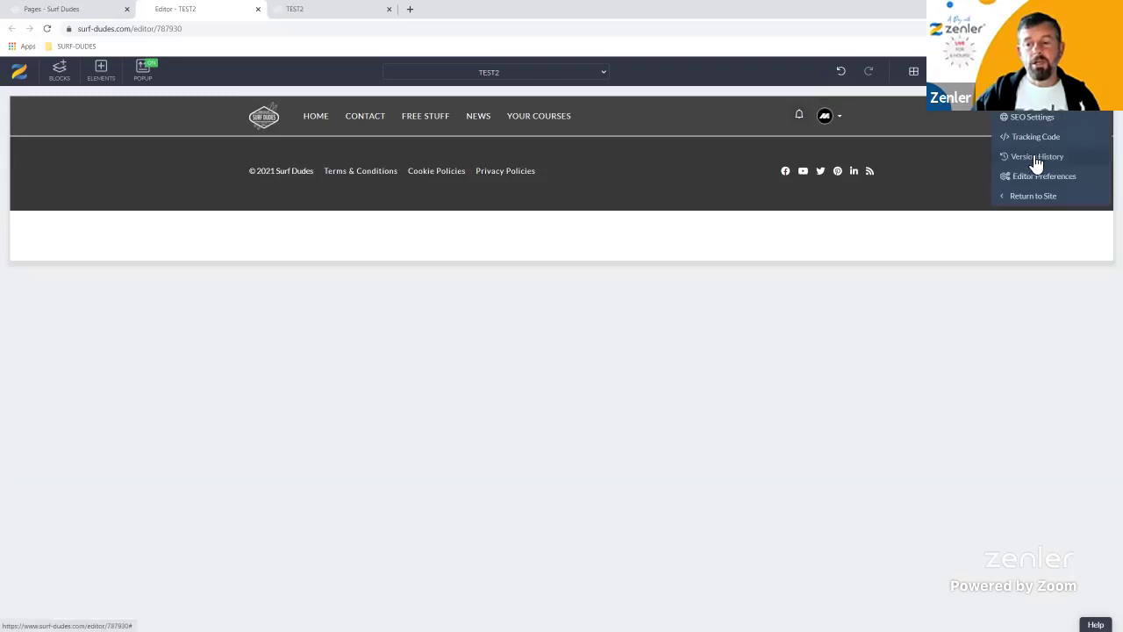
left_click(367, 336)
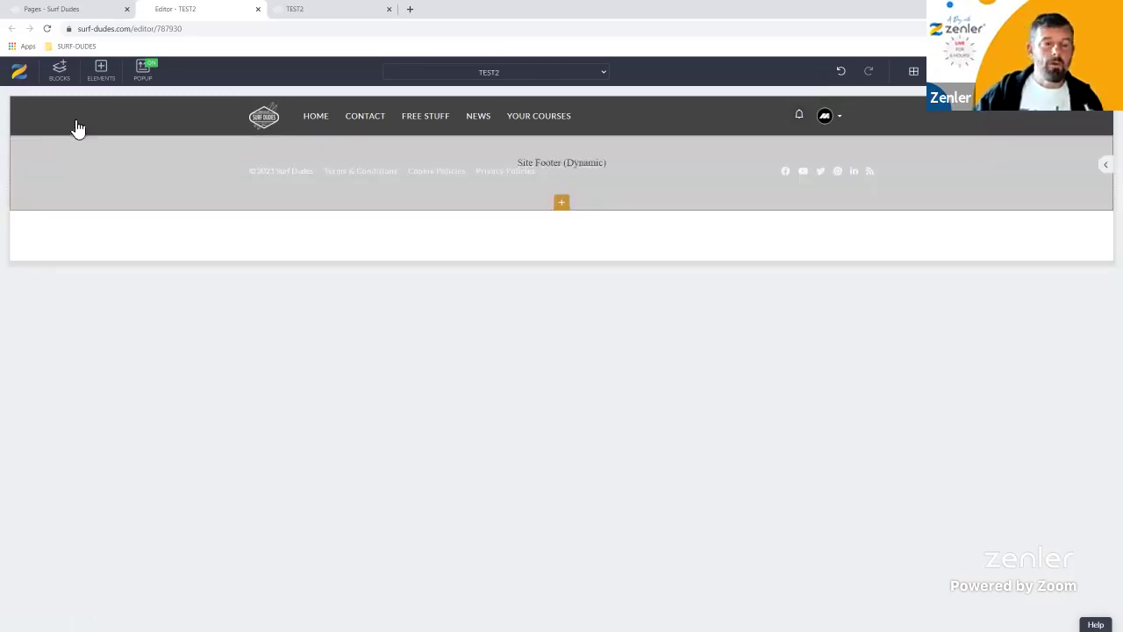
Insert the saved IntermediateBlock from the custom blocks between the site header and footer.
left_click(64, 78)
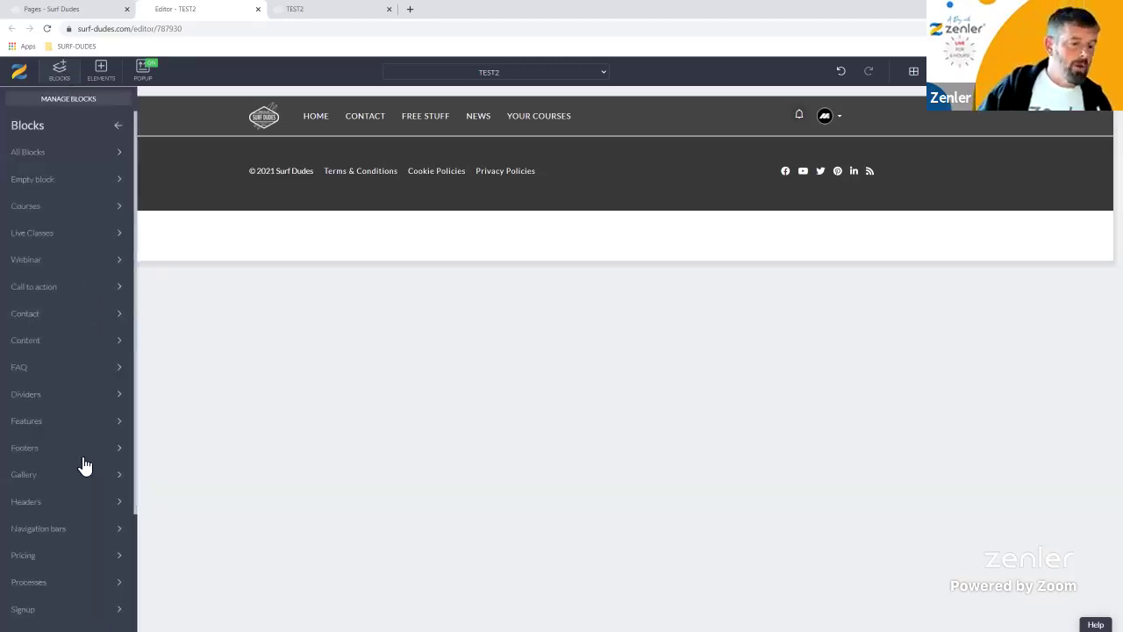
scroll(87, 472, "down", 2)
left_click(37, 618)
mouse_move(64, 406)
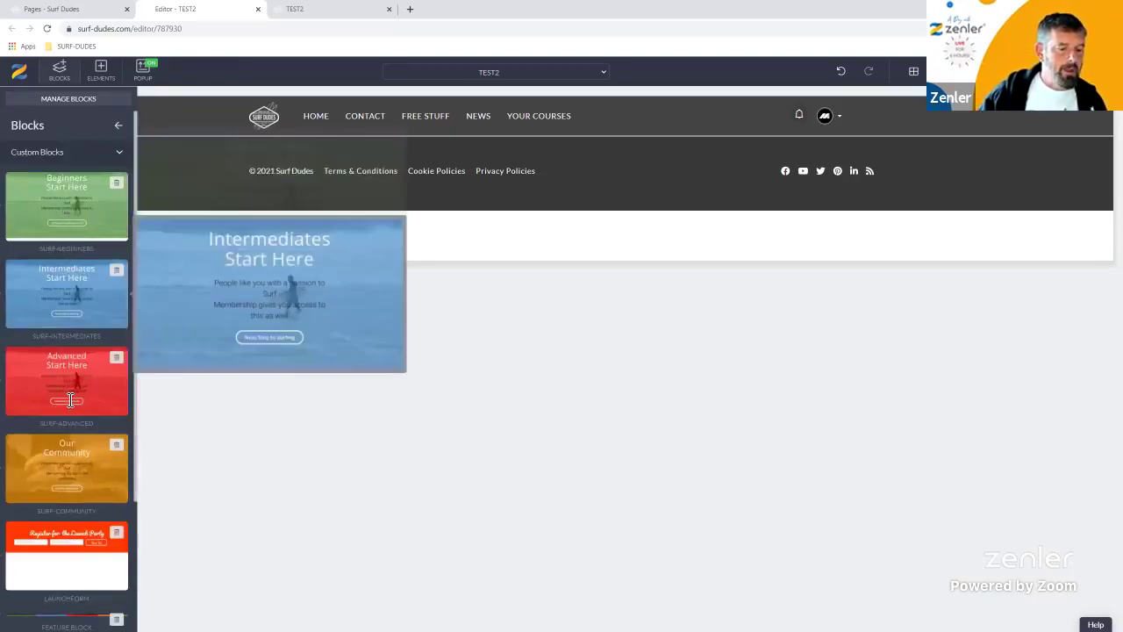
scroll(66, 369, "down", 2)
mouse_move(55, 511)
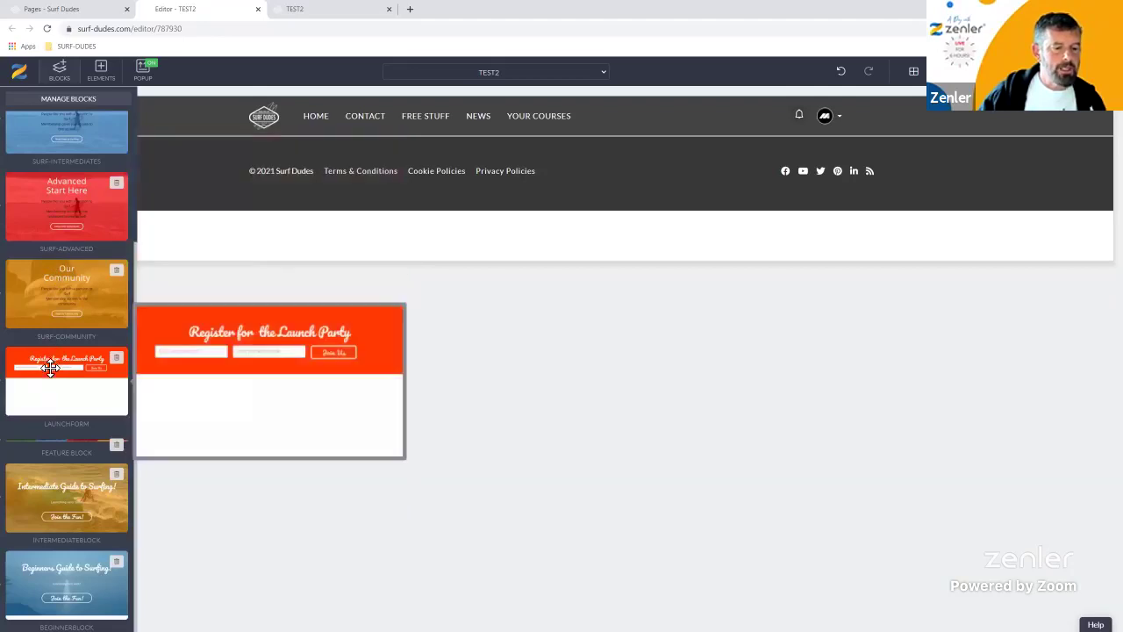
left_click_drag(27, 489, 207, 247)
left_click_drag(246, 208, 288, 173)
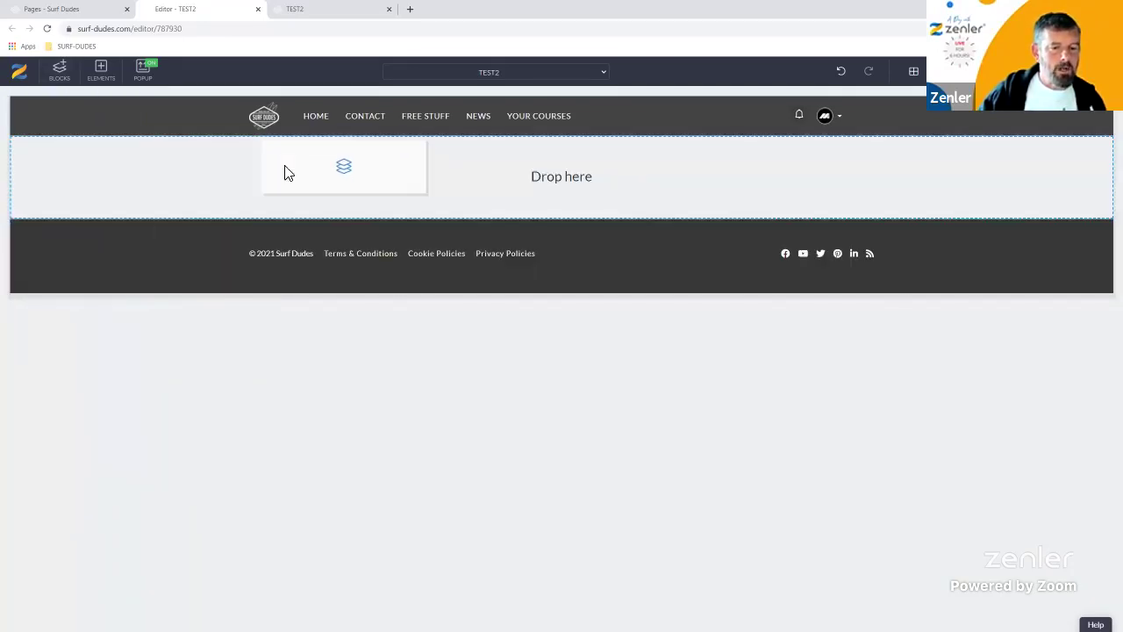
left_click_drag(62, 204, 60, 189)
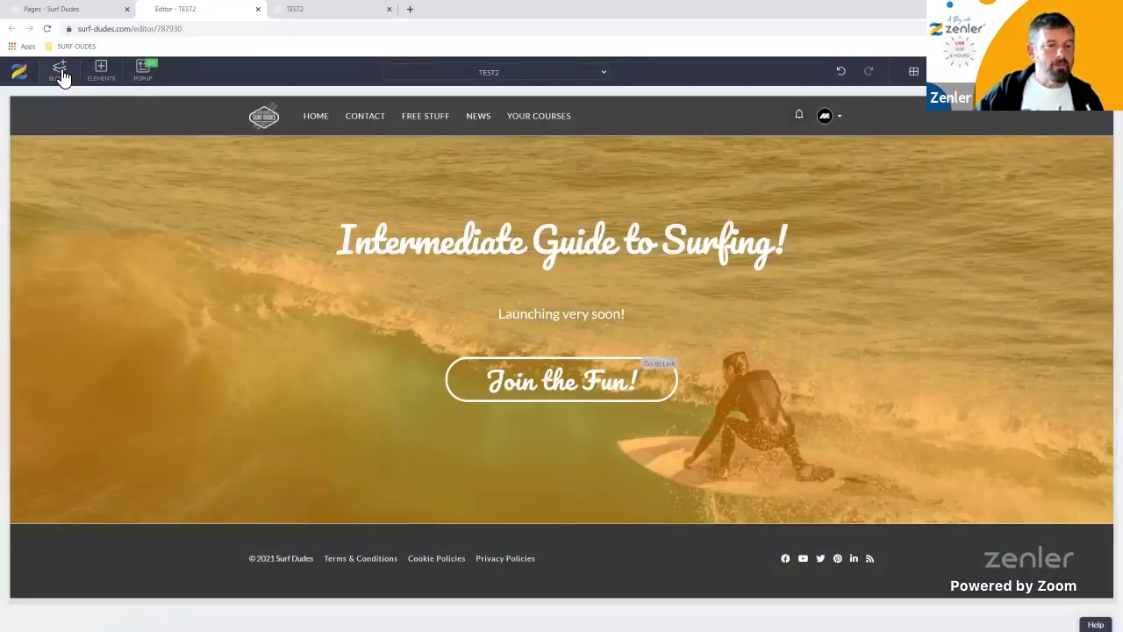
Insert the saved BeginnerBlock from the custom blocks directly above the Intermediate Guide section.
left_click(62, 76)
scroll(46, 430, "down", 2)
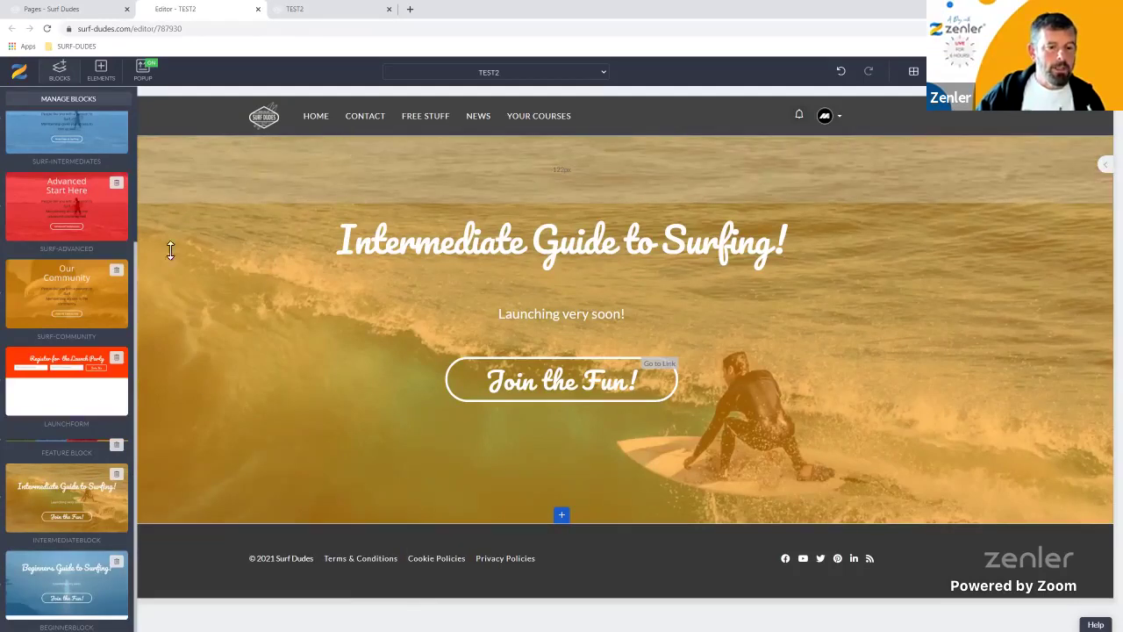
left_click_drag(26, 579, 318, 194)
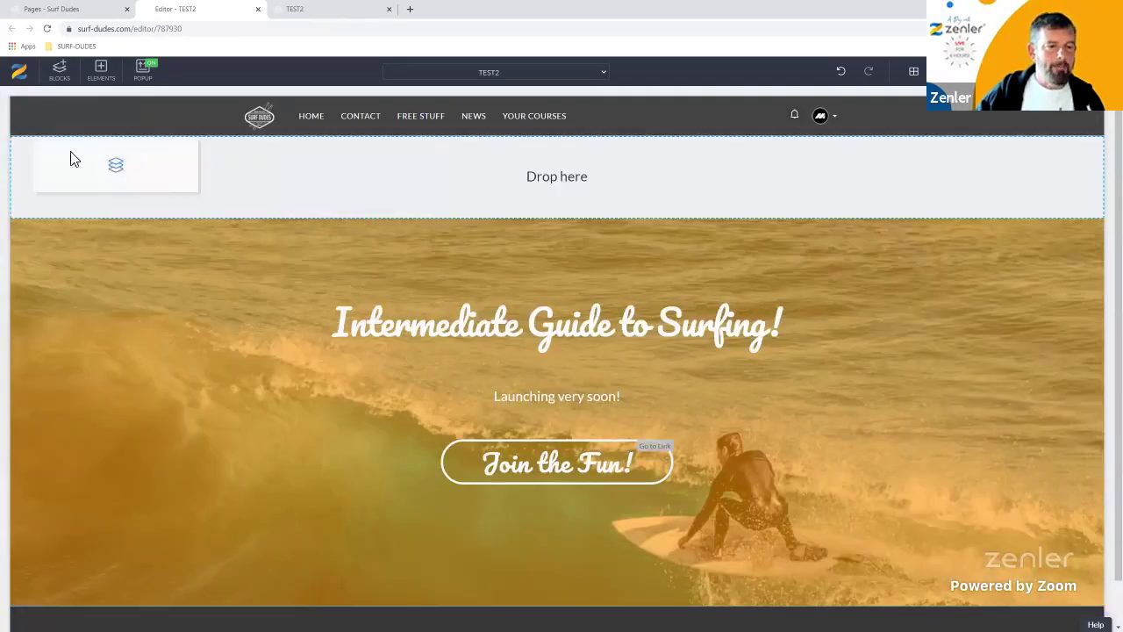